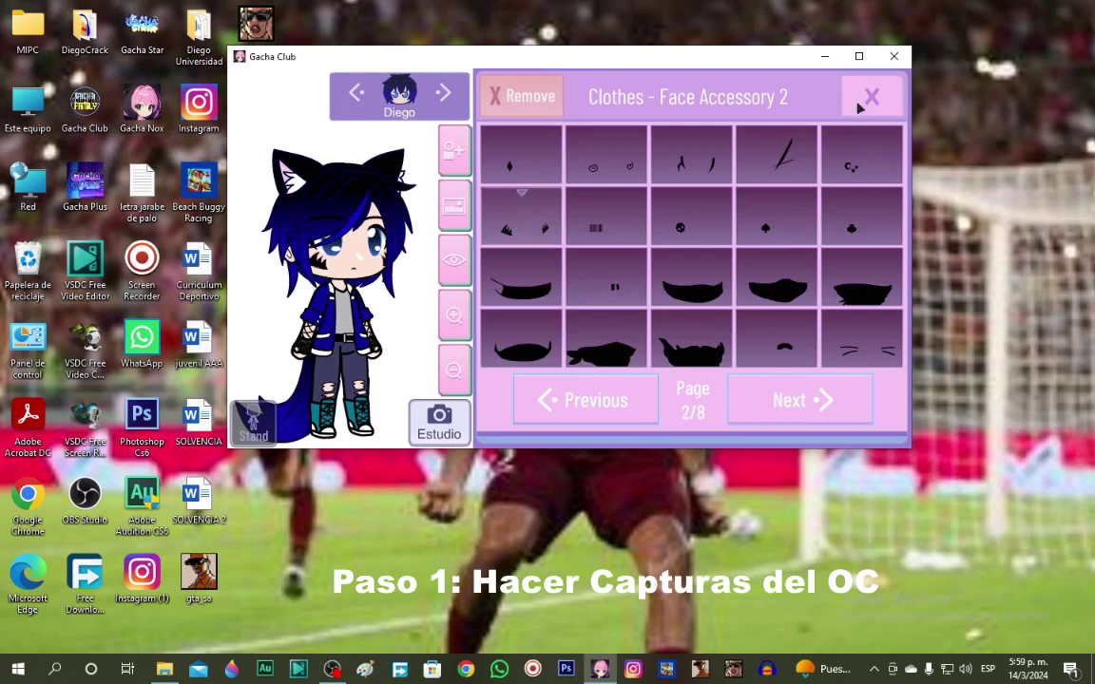
# Leave the face accessory picker and display the character's Body Map #1.
pyautogui.click(870, 97)
pyautogui.click(804, 104)
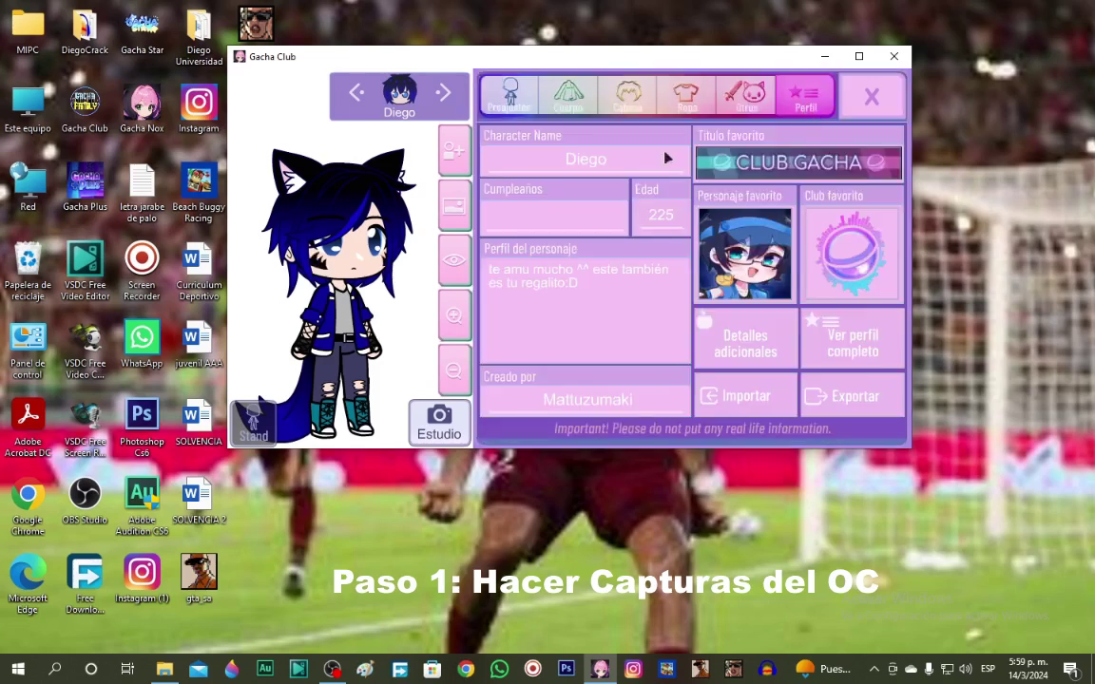
pyautogui.click(746, 95)
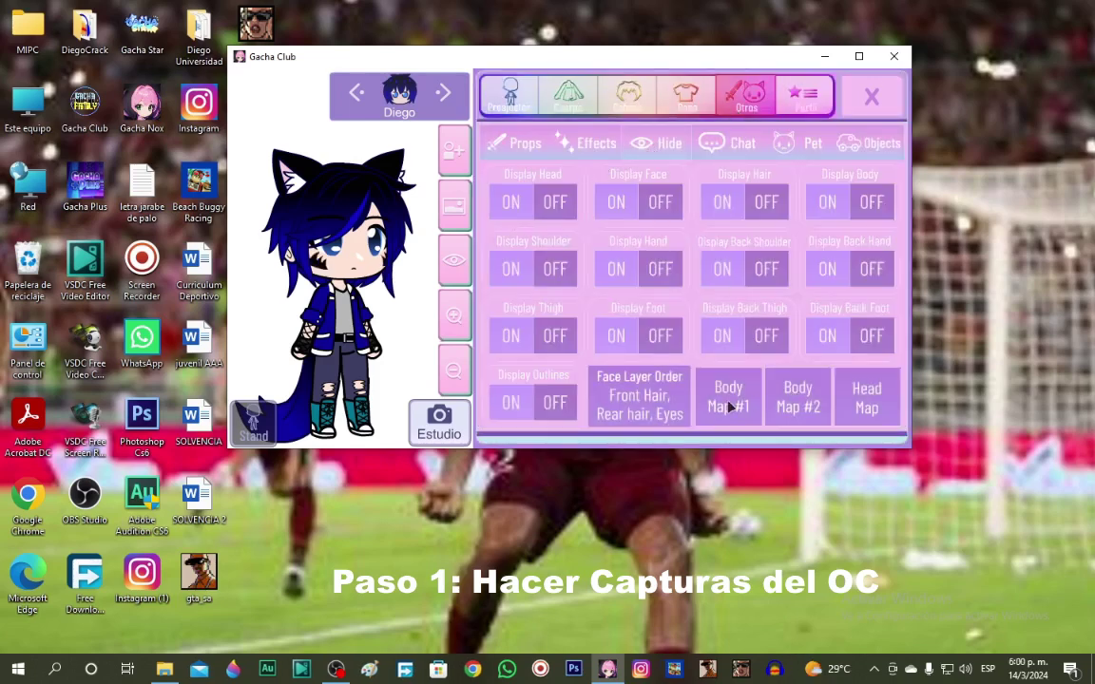
pyautogui.click(730, 407)
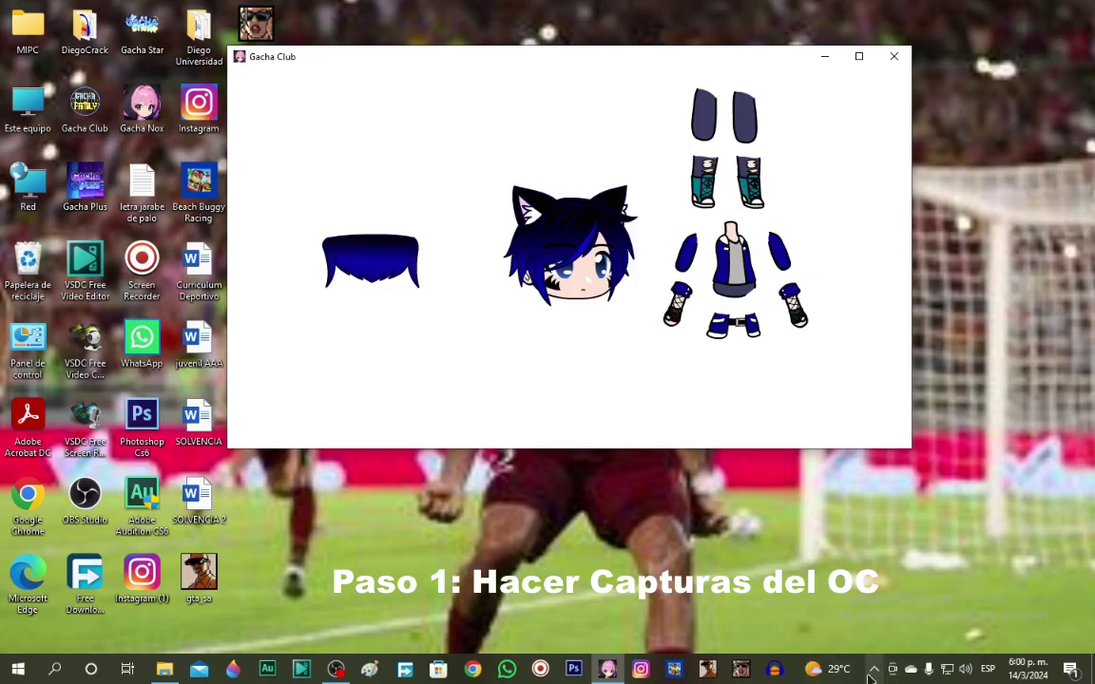
# Capture the separated body parts as a screenshot and save it as a PNG named "preset 2".
pyautogui.click(873, 670)
pyautogui.click(875, 638)
pyautogui.moveTo(258, 70); pyautogui.dragTo(832, 431)
pyautogui.click(795, 445)
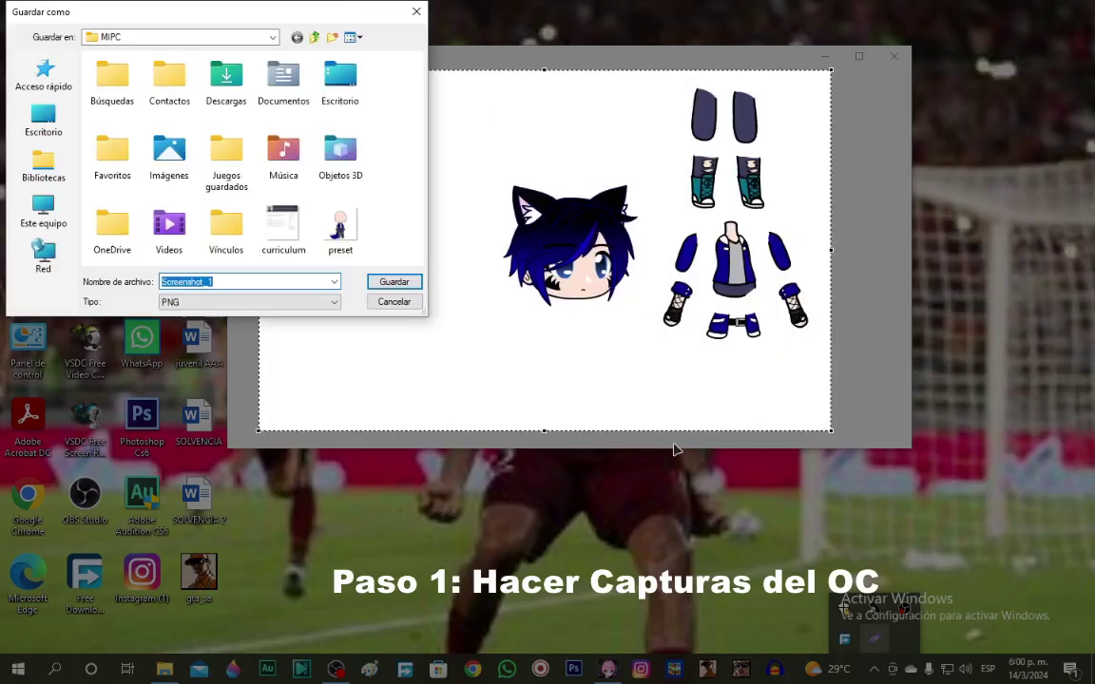
pyautogui.write('preset 2')
pyautogui.press('Return')
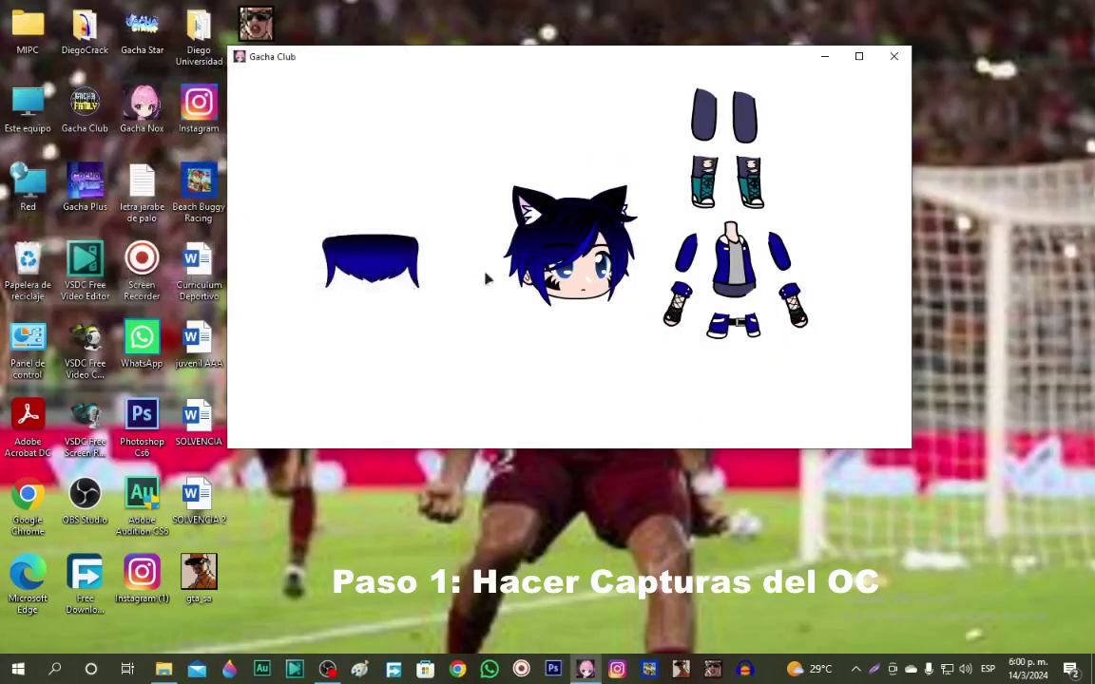
# Try hiding the character's face and preview the tail in the body map and the Head Map.
pyautogui.click(616, 254)
pyautogui.click(639, 106)
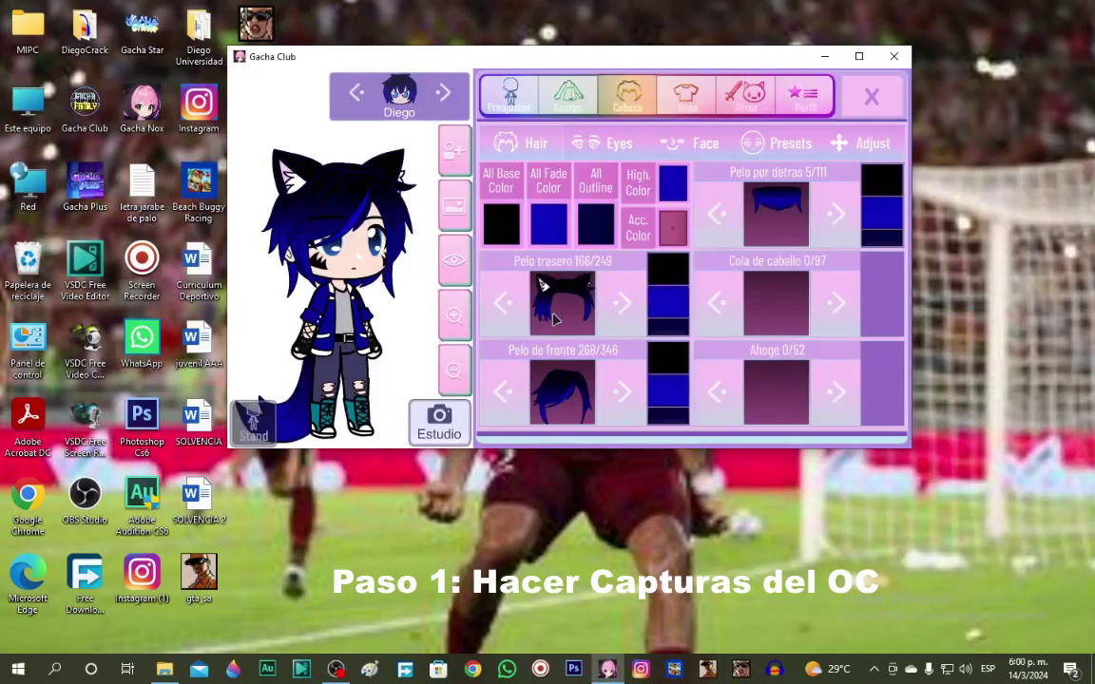
pyautogui.click(754, 98)
pyautogui.click(529, 206)
pyautogui.click(530, 206)
pyautogui.click(636, 204)
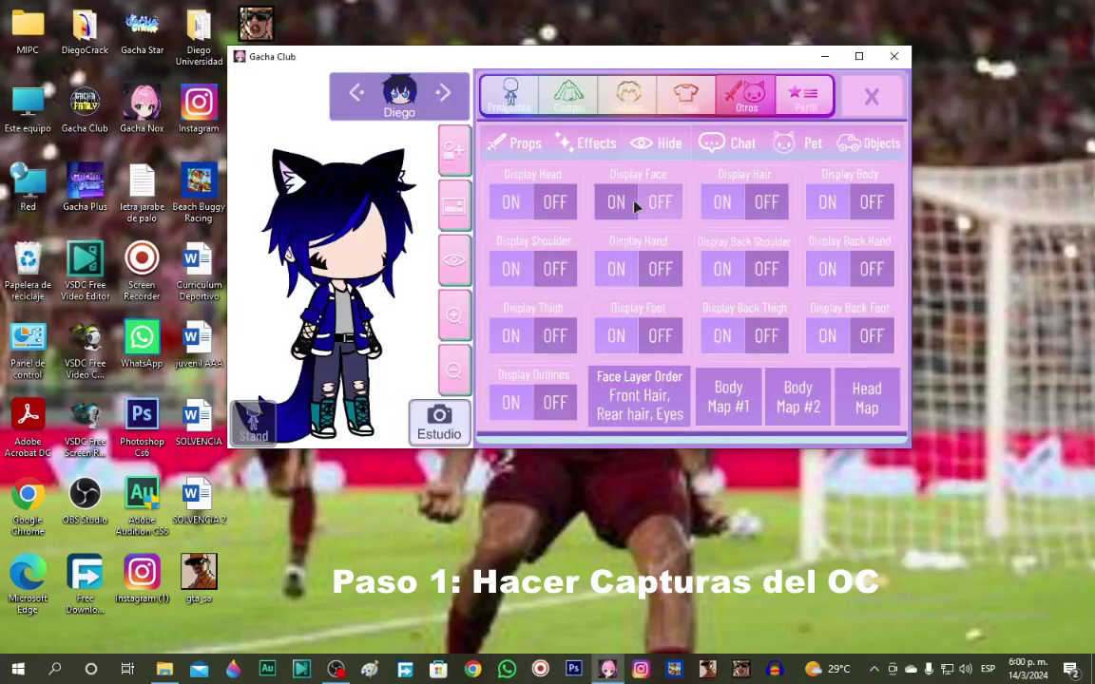
pyautogui.click(454, 265)
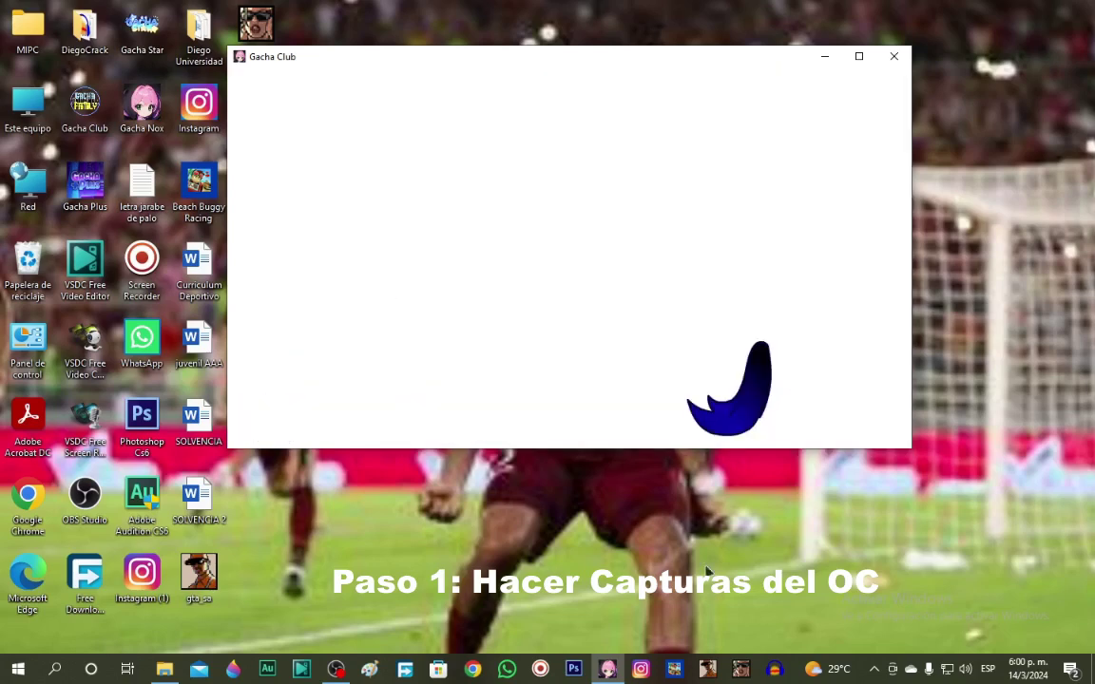
pyautogui.click(835, 407)
pyautogui.click(863, 399)
pyautogui.click(656, 323)
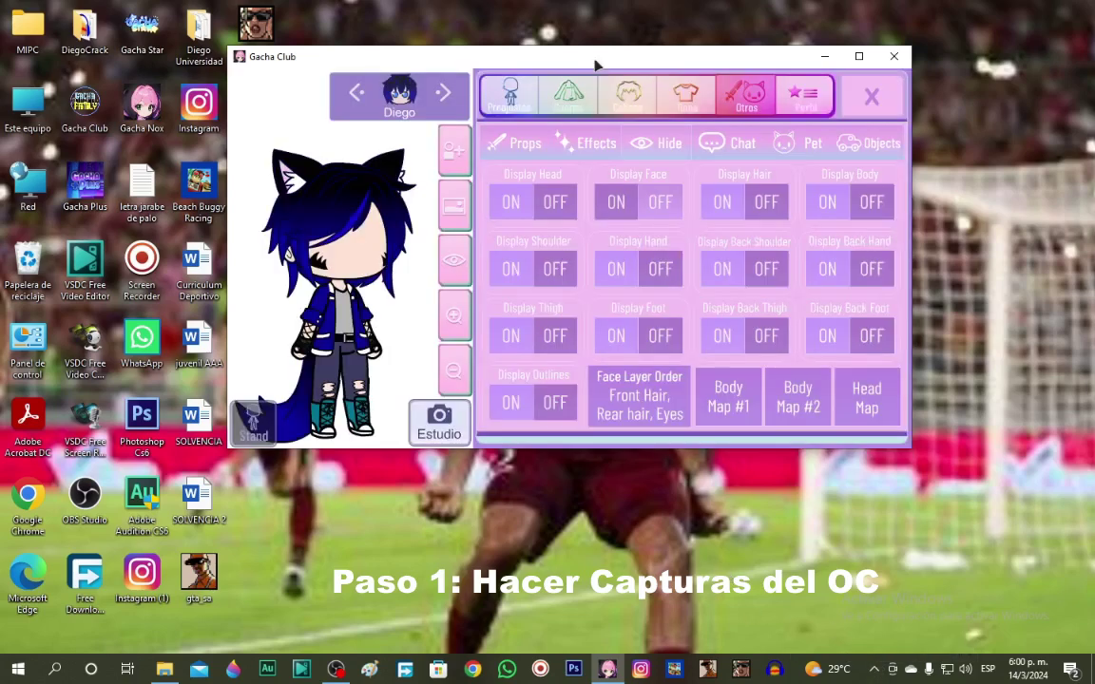
# Remove the centre face accessory from the character and return to the character editor.
pyautogui.click(680, 93)
pyautogui.click(570, 141)
pyautogui.click(578, 311)
pyautogui.click(519, 97)
pyautogui.click(871, 100)
# Display the Head Map, capture the hair and head pieces, and save the screenshot as "preset 3".
pyautogui.click(747, 98)
pyautogui.click(867, 399)
pyautogui.click(875, 669)
pyautogui.click(875, 640)
pyautogui.moveTo(465, 425); pyautogui.dragTo(867, 138)
pyautogui.click(833, 441)
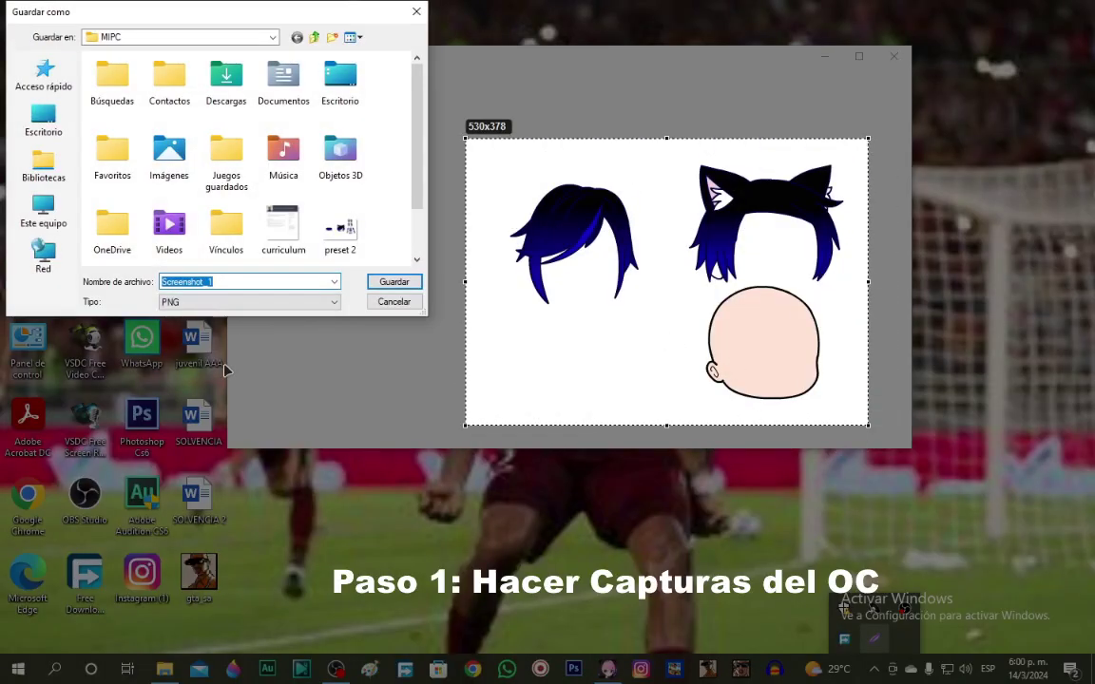
pyautogui.write('preset 3')
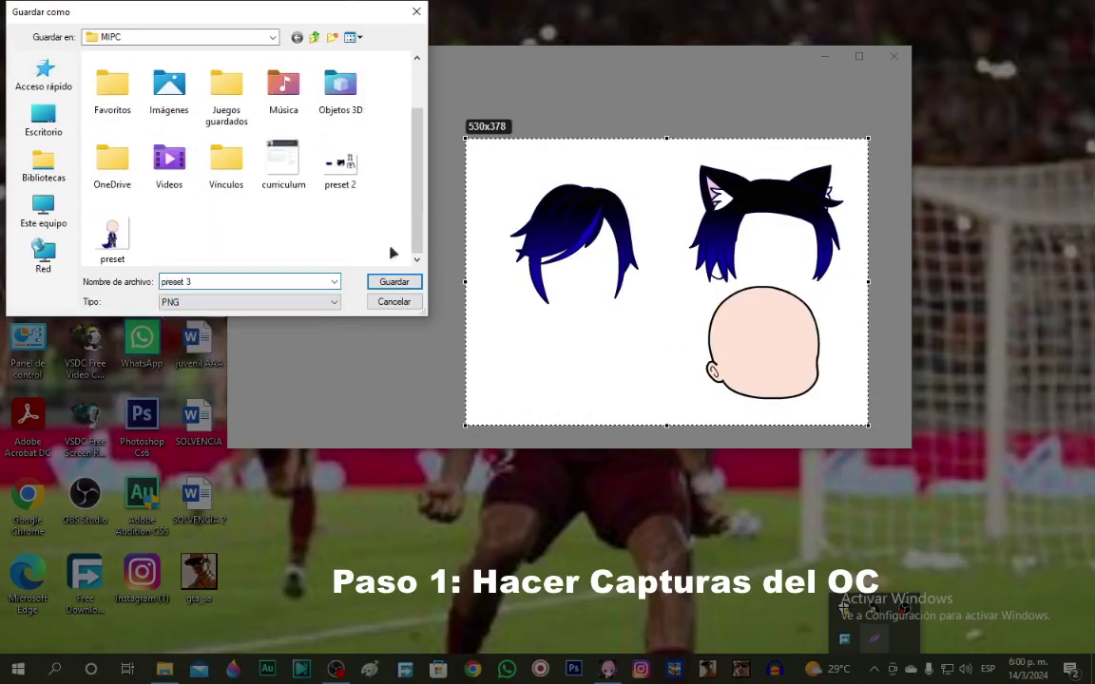
pyautogui.click(394, 282)
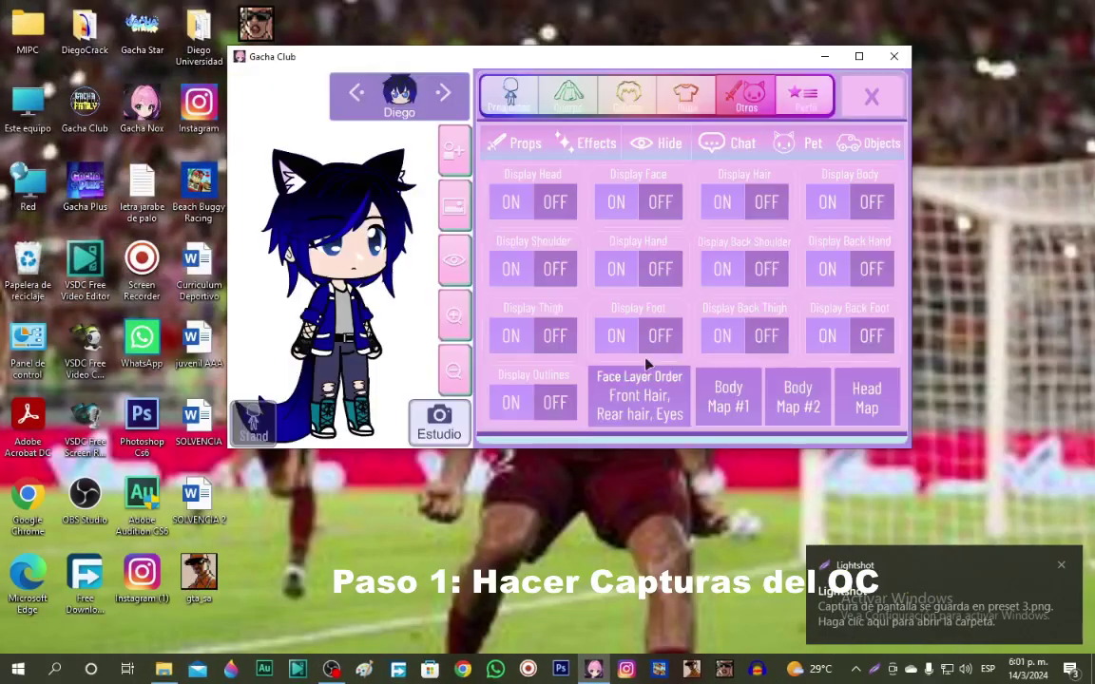
# Give the character the star necklace as the upper scarf accessory.
pyautogui.click(689, 97)
pyautogui.click(786, 219)
pyautogui.click(790, 224)
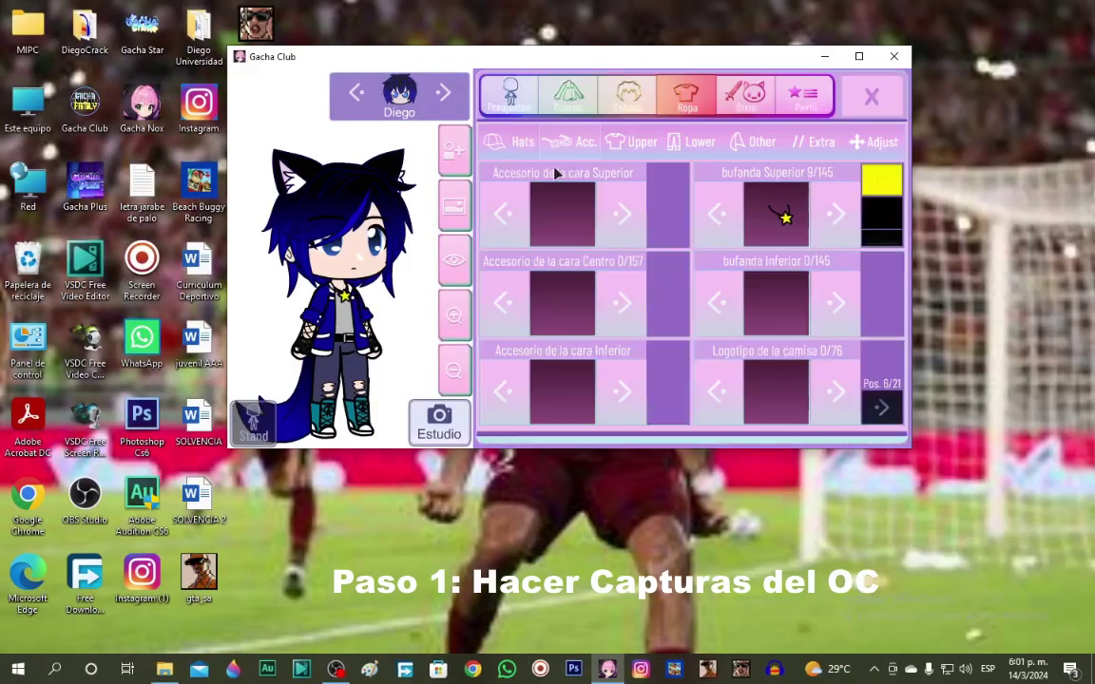
pyautogui.click(576, 145)
pyautogui.click(765, 270)
pyautogui.click(764, 266)
# Leave the character editor and exit the game.
pyautogui.click(875, 95)
pyautogui.click(872, 98)
pyautogui.click(858, 420)
pyautogui.click(685, 346)
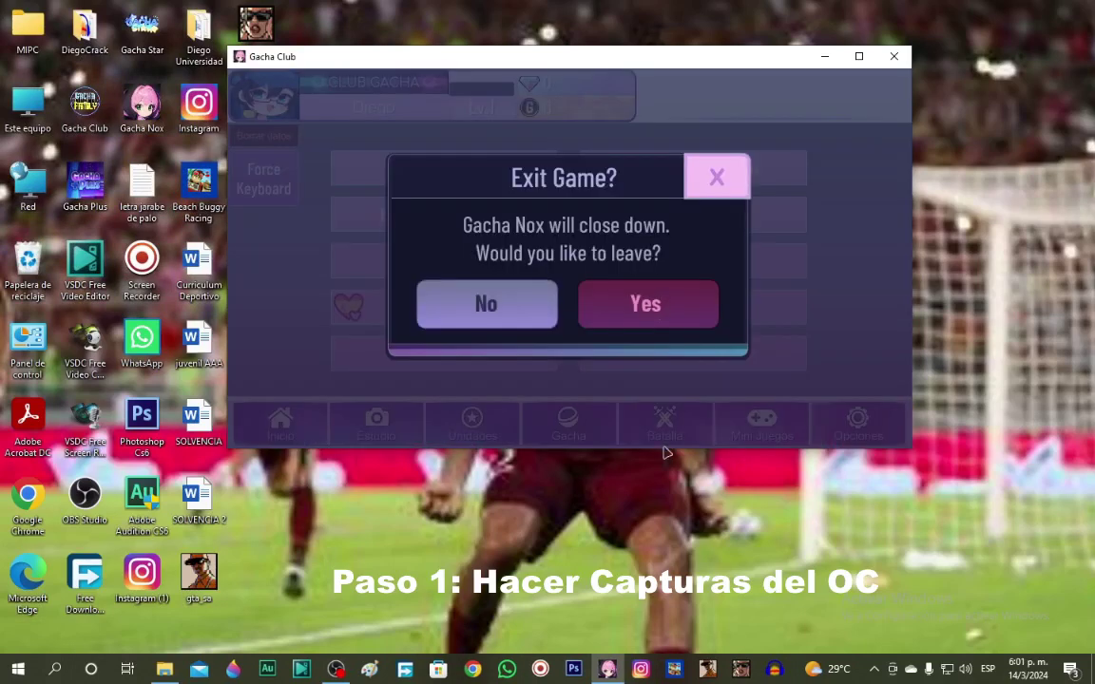
pyautogui.click(646, 303)
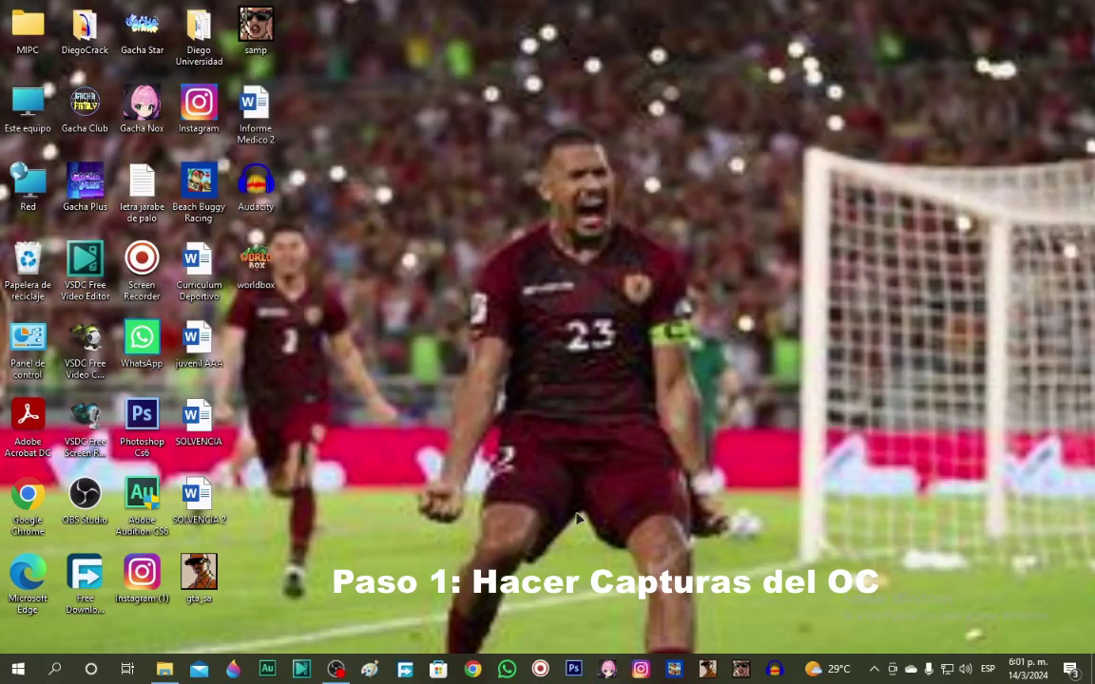
# Launch Photoshop CS6 and create a new 512 by 512 pixel document with a white background.
pyautogui.doubleClick(141, 419)
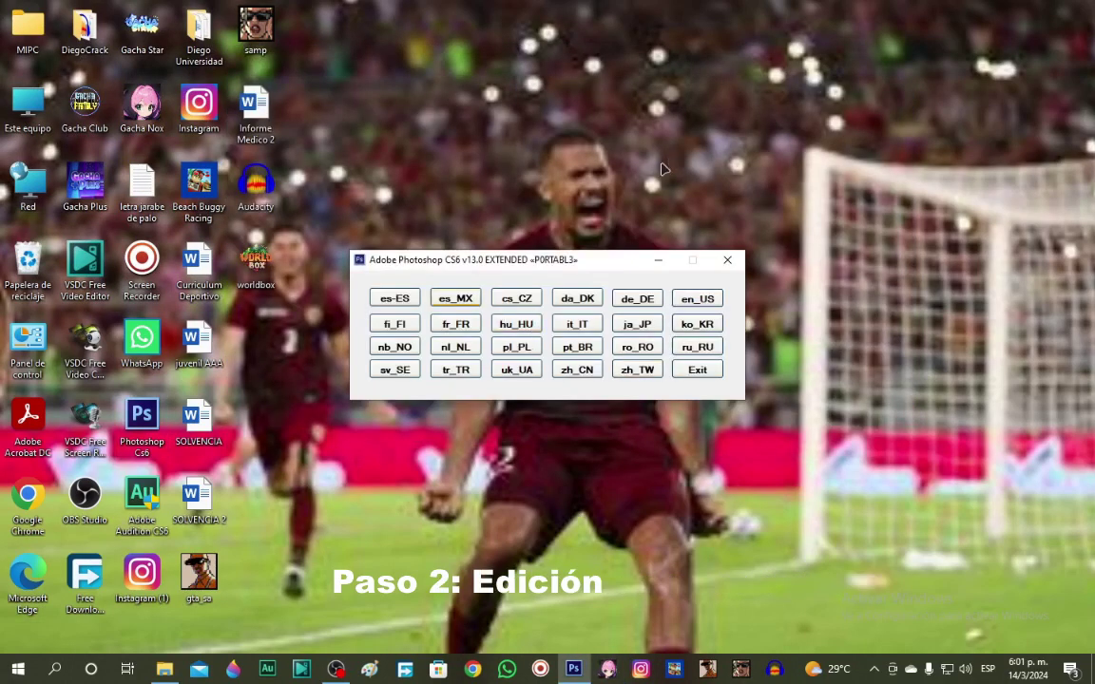
pyautogui.press('Return')
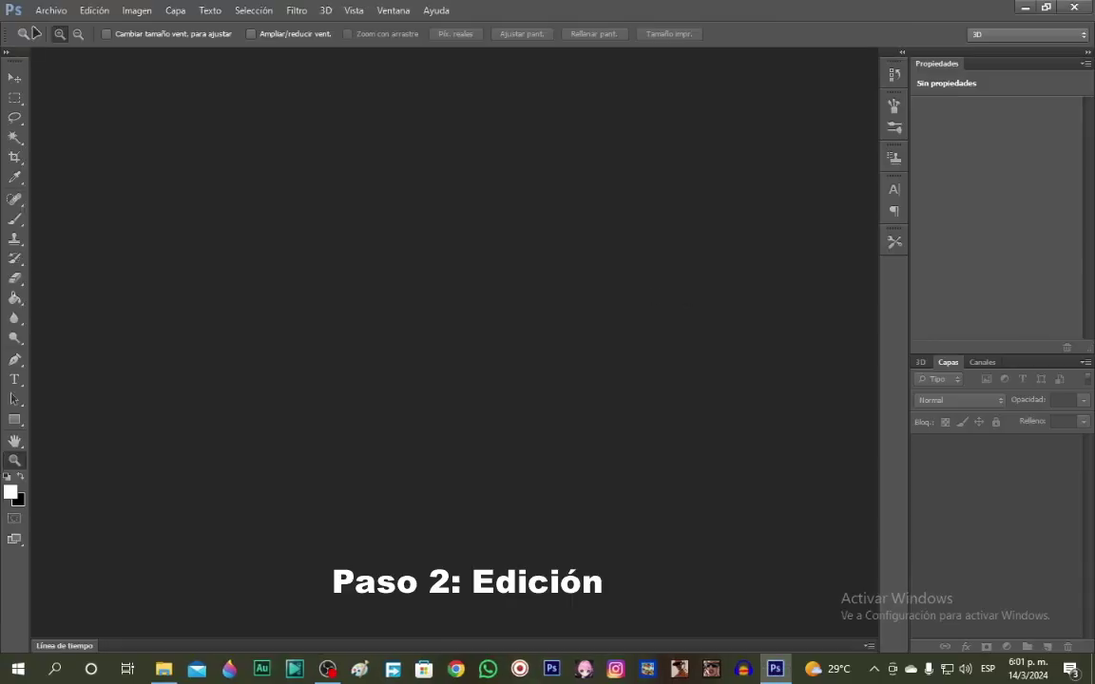
pyautogui.click(51, 10)
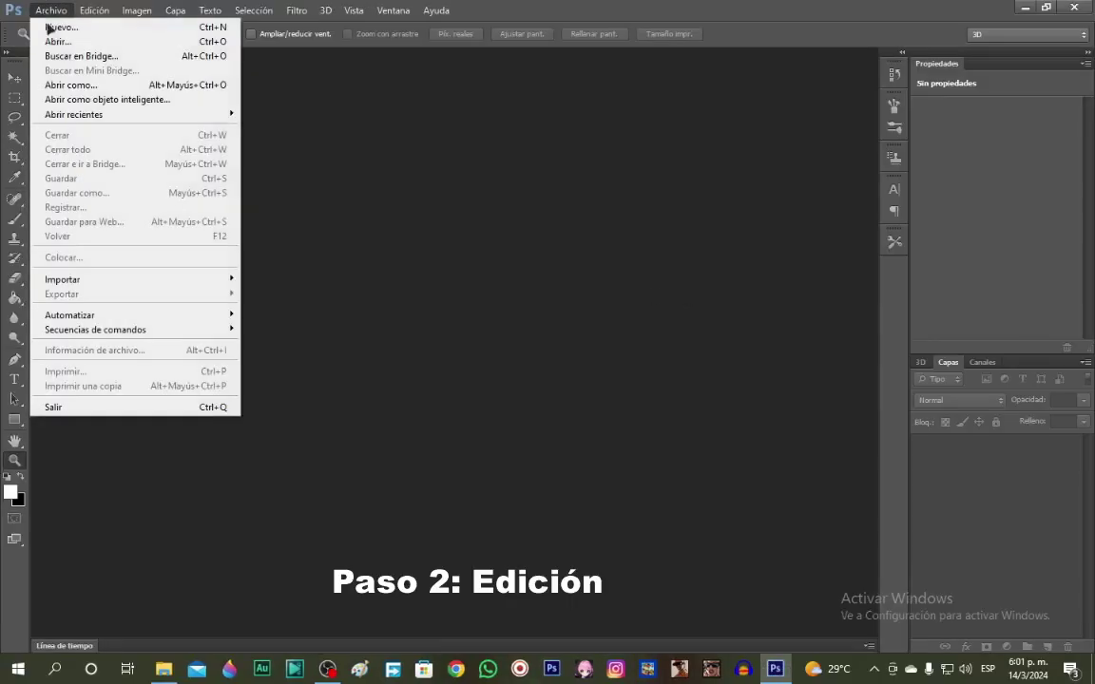
pyautogui.click(67, 27)
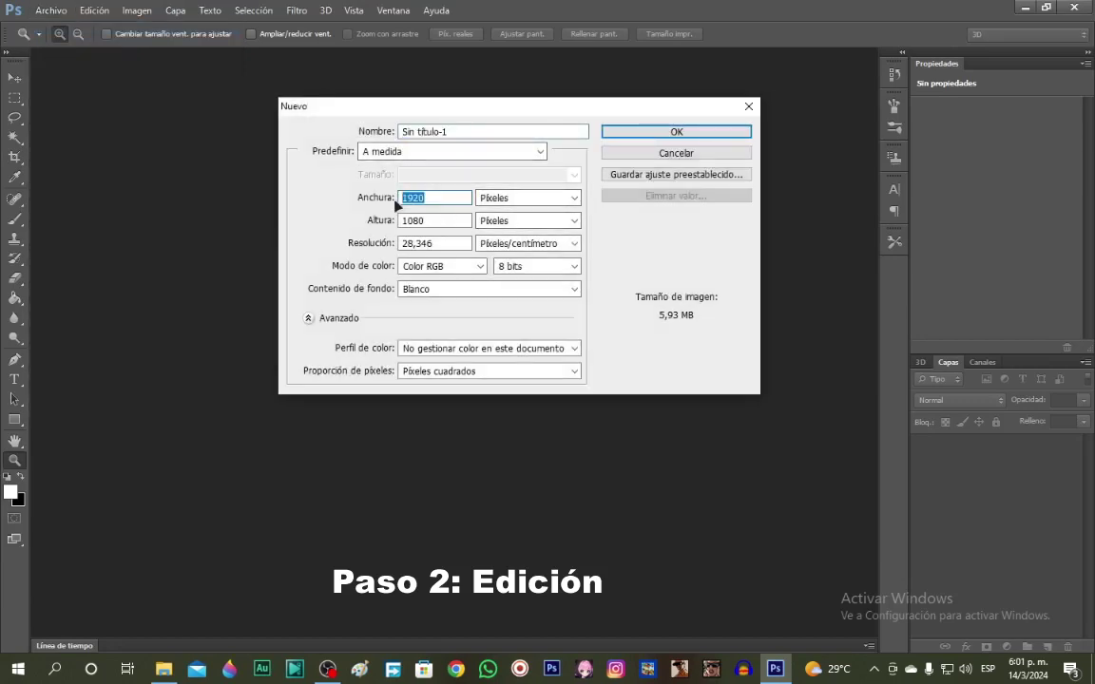
pyautogui.click(426, 221)
pyautogui.write('512')
pyautogui.click(676, 132)
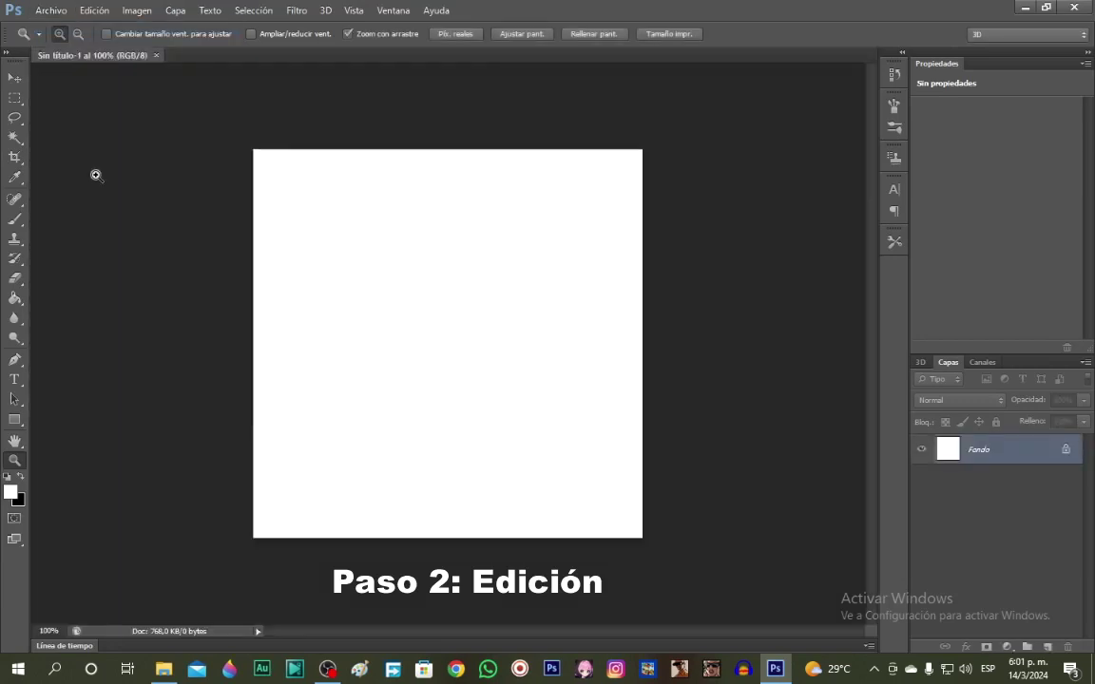
# Open the images preset 2, preset 3 and preset from the MIPC folder.
pyautogui.click(51, 11)
pyautogui.click(55, 43)
pyautogui.click(370, 220)
pyautogui.doubleClick(478, 214)
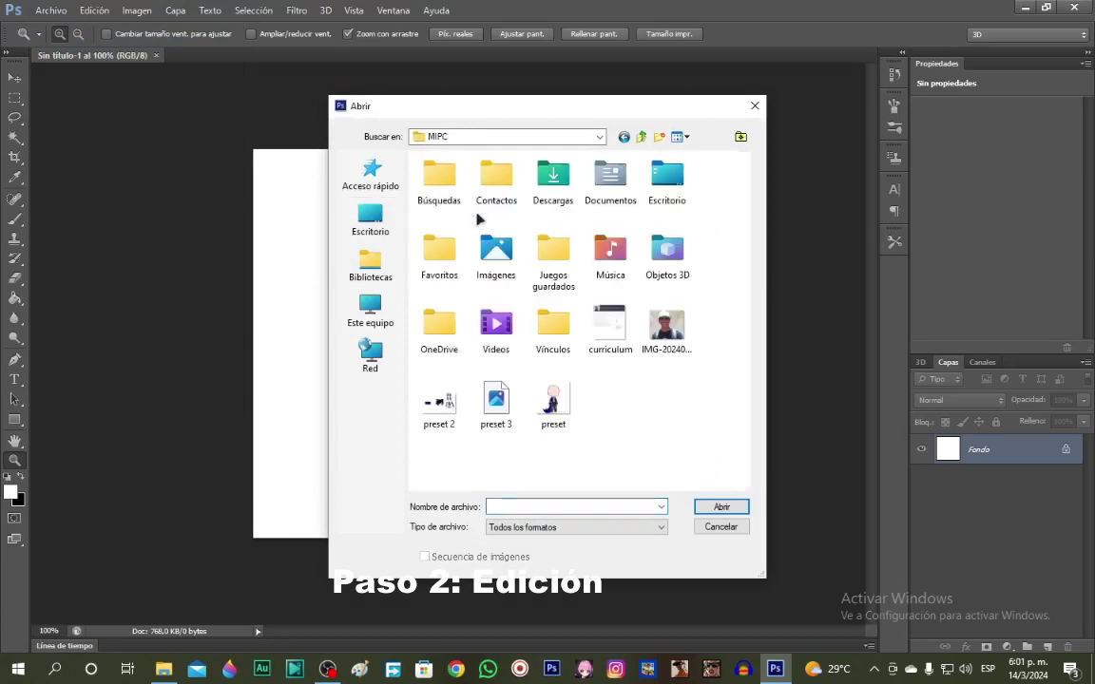
pyautogui.moveTo(478, 433); pyautogui.dragTo(423, 392)
pyautogui.click(721, 507)
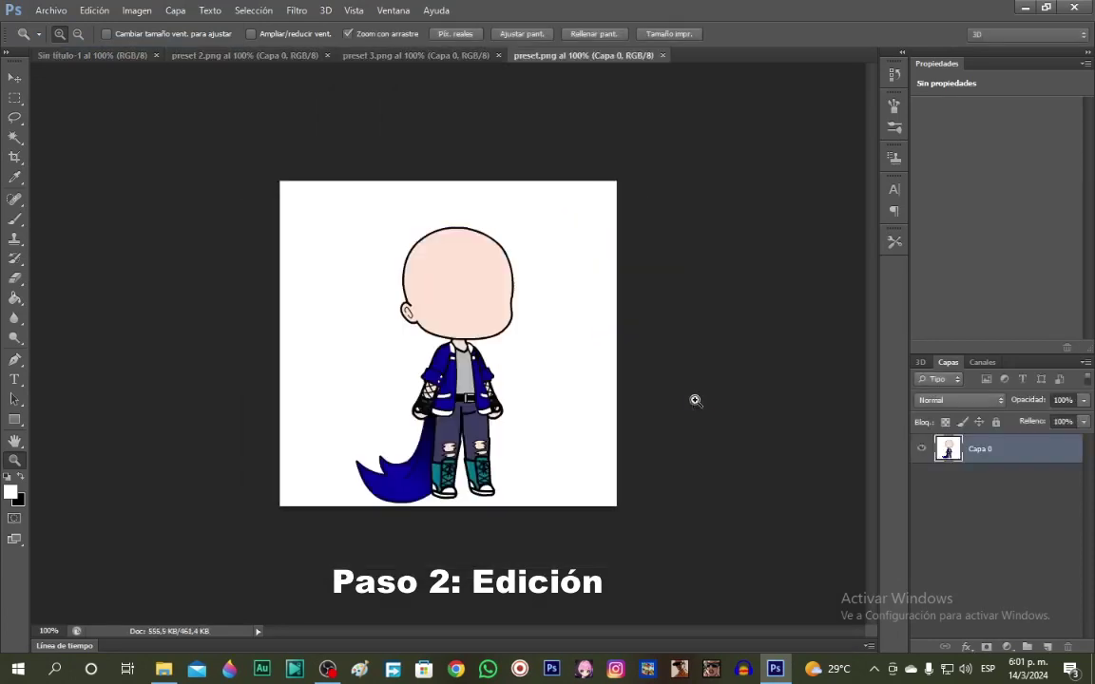
# Copy the bald figure from preset.png with a rectangular selection, close that image and paste it into the new document.
pyautogui.click(15, 96)
pyautogui.moveTo(303, 506); pyautogui.dragTo(577, 214)
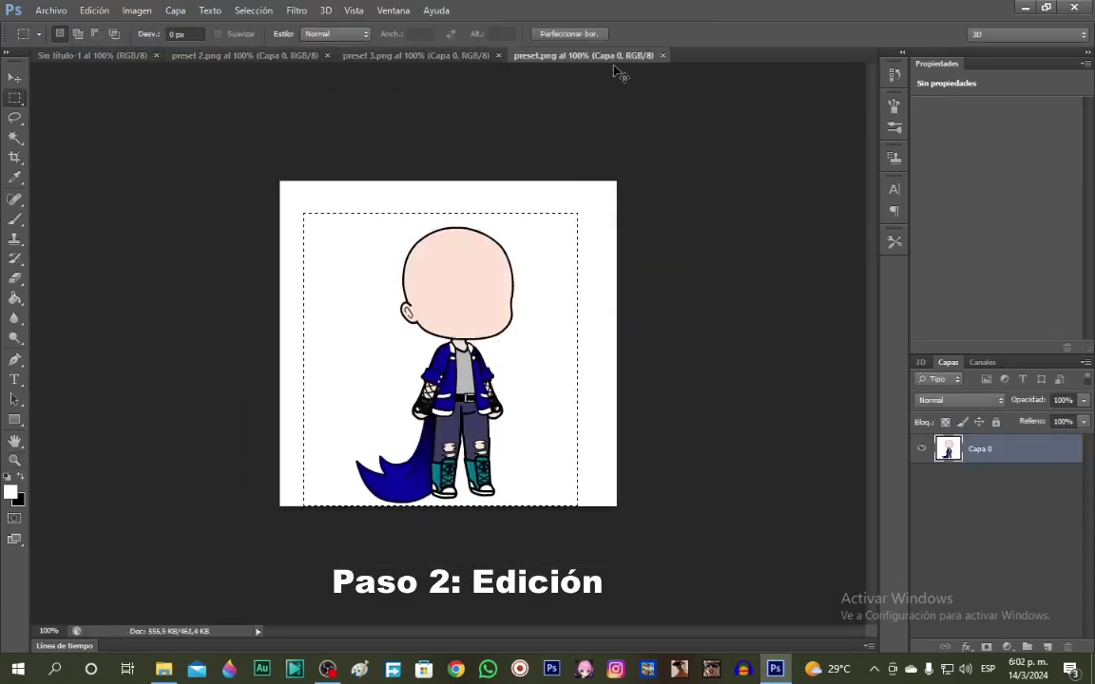
pyautogui.click(663, 55)
pyautogui.click(92, 56)
pyautogui.press('v')
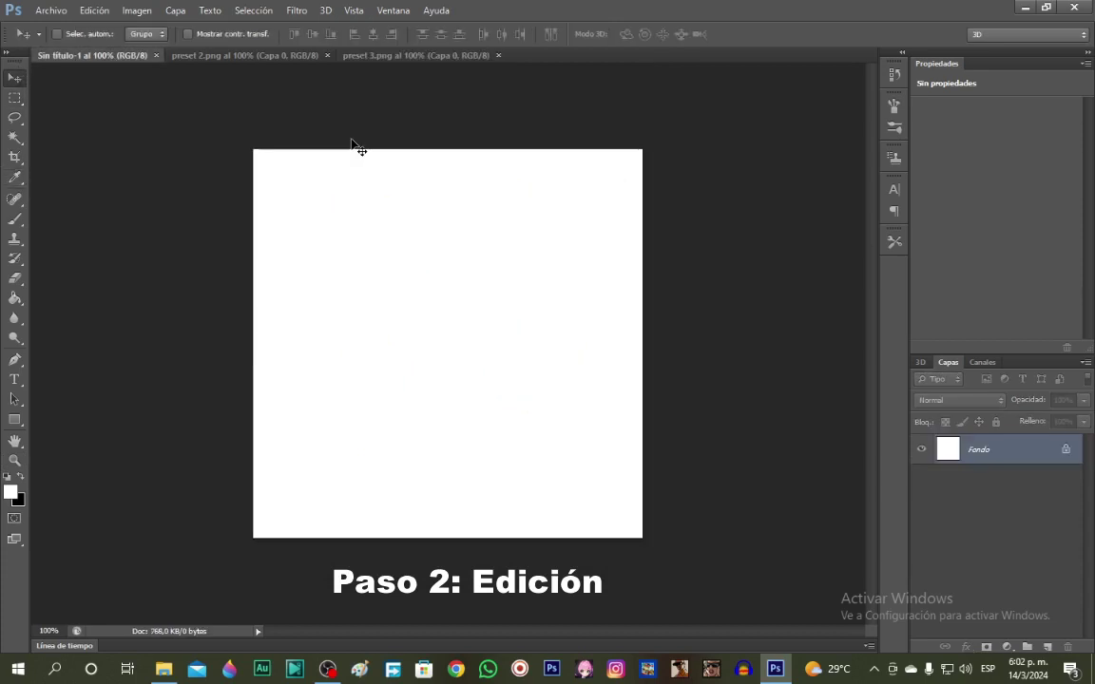
pyautogui.hotkey('ctrl', 'v')
# Select the white background around the pasted figure with the Magic Wand.
pyautogui.click(15, 138)
pyautogui.click(515, 421)
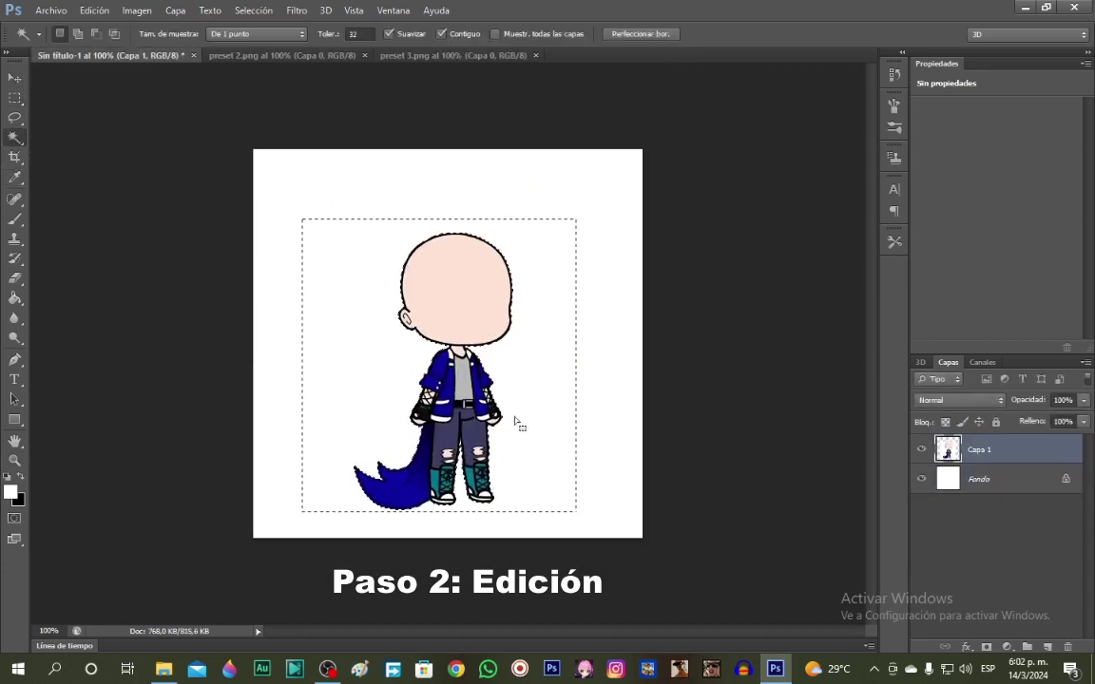
pyautogui.hotkey('ctrl', 'alt', 'z')
pyautogui.hotkey('ctrl', 'alt', 'z')
pyautogui.hotkey('ctrl', 'shift', 'z')
pyautogui.hotkey('ctrl', 'shift', 'z')
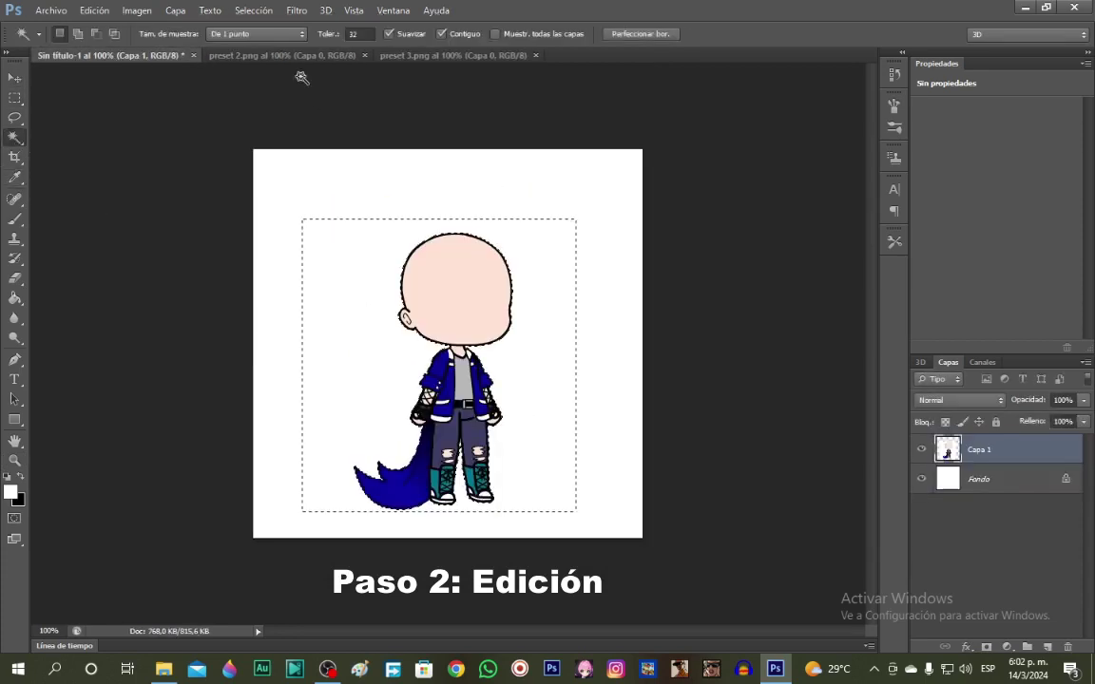
# Set the Magic Wand sample size to a 5 by 5 average, clear the white background around the figure and deselect.
pyautogui.click(256, 34)
pyautogui.click(257, 73)
pyautogui.hotkey('ctrl', 'alt', 'z')
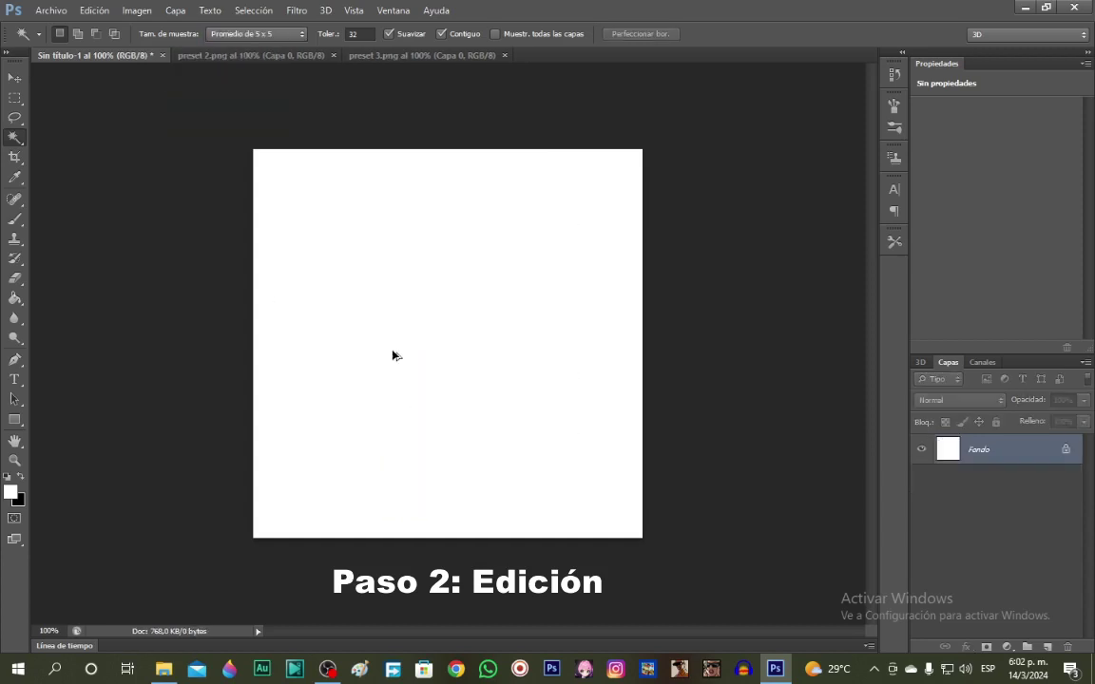
pyautogui.hotkey('ctrl', 'shift', 'z')
pyautogui.hotkey('ctrl', 'shift', 'z')
pyautogui.hotkey('ctrl', 'alt', 'z')
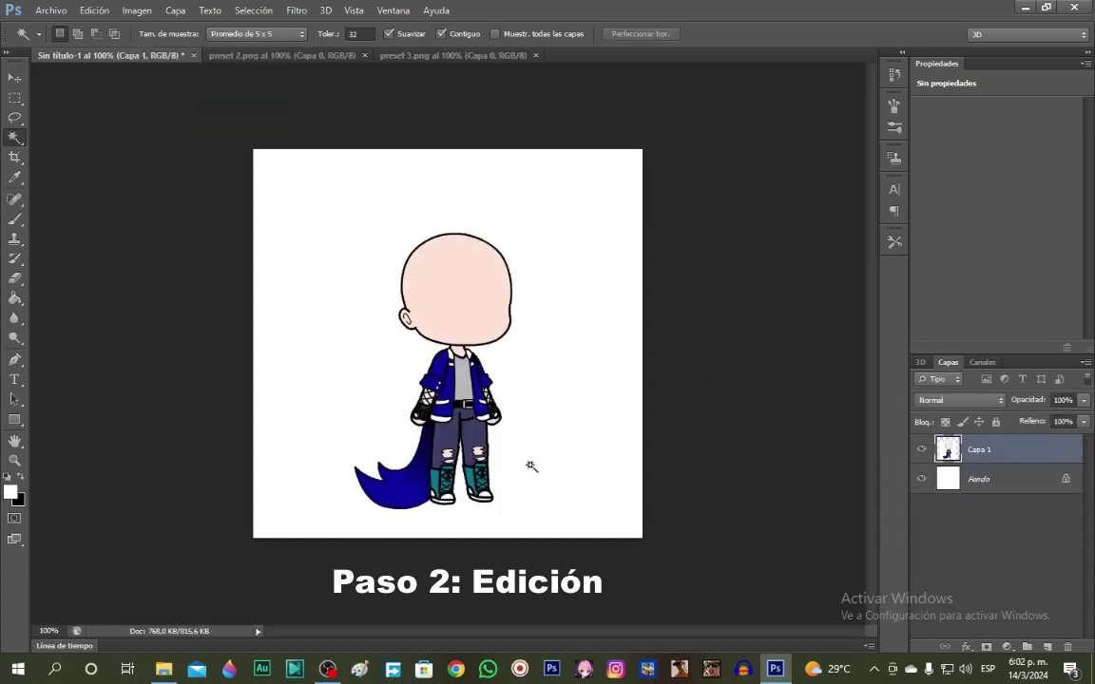
pyautogui.hotkey('ctrl', 'shift', 'z')
pyautogui.hotkey('ctrl', 'd')
# Enlarge the figure with Free Transform so it nearly fills the canvas height, and reposition it near the centre.
pyautogui.press('v')
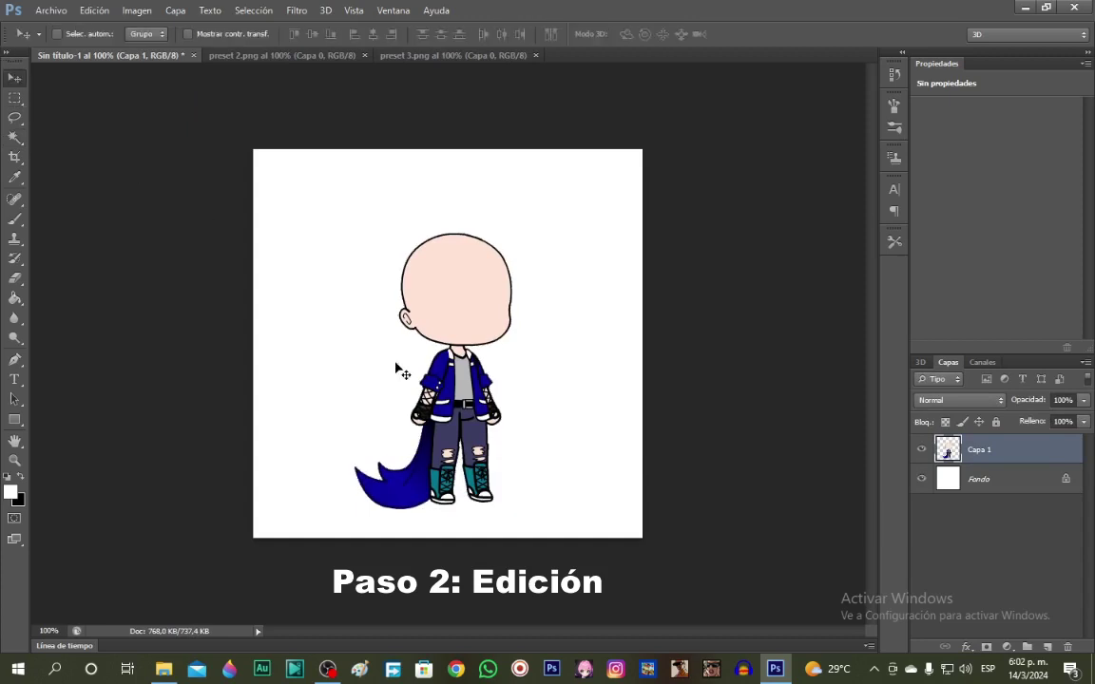
pyautogui.moveTo(479, 341); pyautogui.dragTo(430, 355)
pyautogui.hotkey('ctrl', 't')
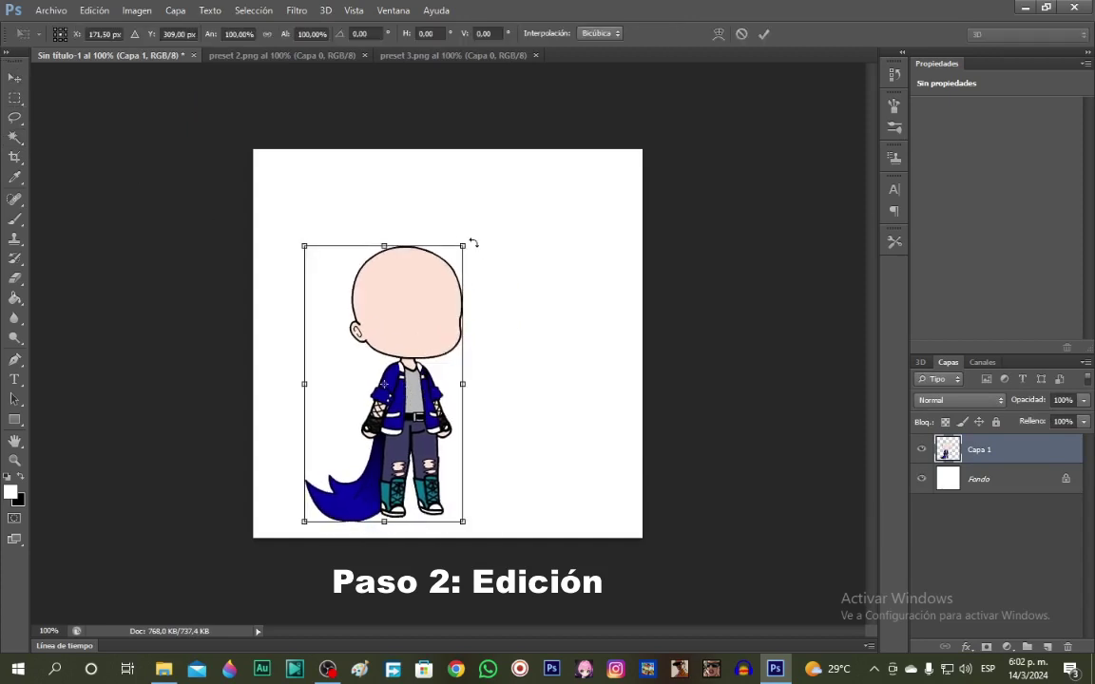
pyautogui.moveTo(466, 244); pyautogui.dragTo(511, 164)
pyautogui.moveTo(468, 234); pyautogui.dragTo(480, 239)
pyautogui.click(763, 33)
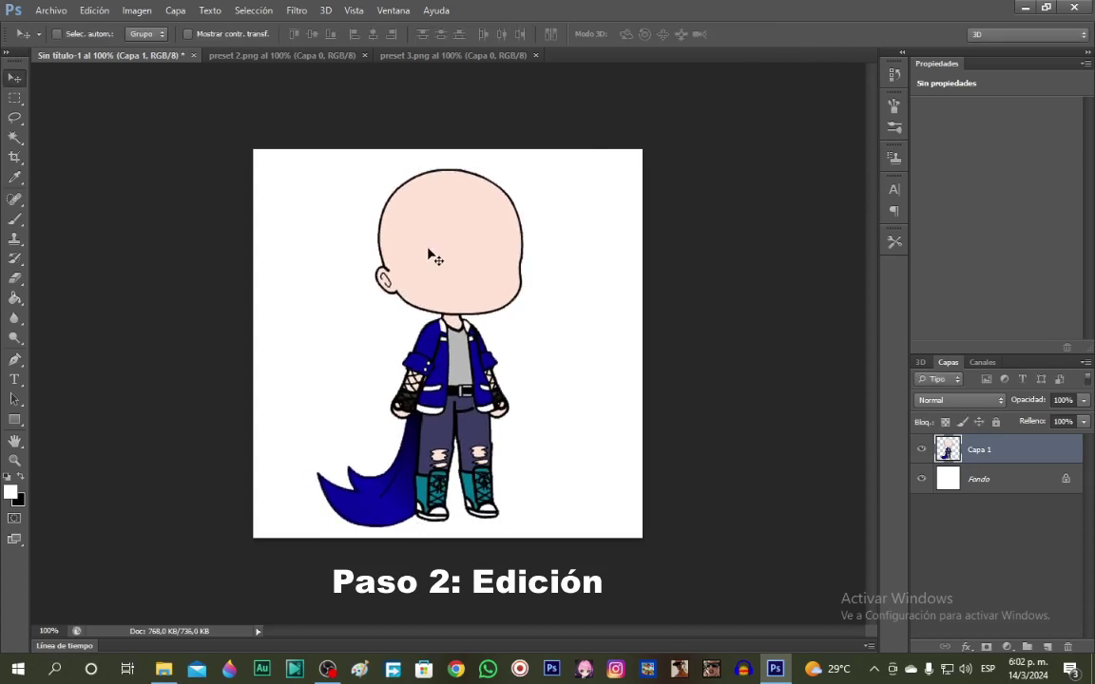
# Select the right half of the figure with a rectangular marquee and move it away from the left half.
pyautogui.click(10, 99)
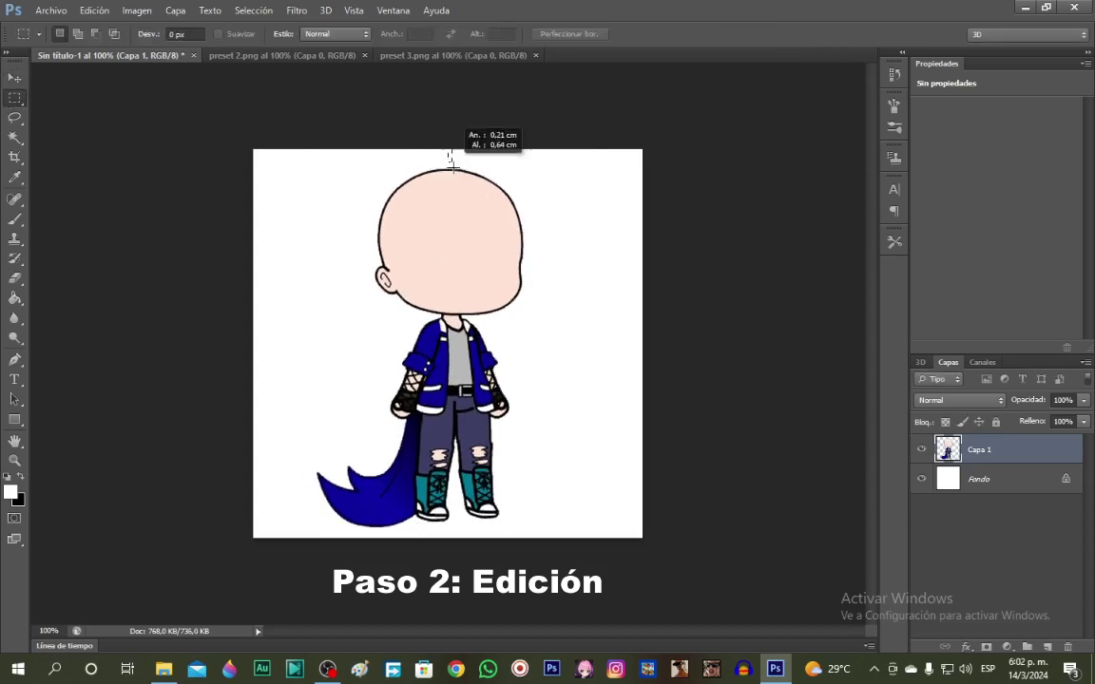
pyautogui.moveTo(454, 168); pyautogui.dragTo(487, 328)
pyautogui.click(526, 279)
pyautogui.moveTo(532, 121); pyautogui.dragTo(460, 533)
pyautogui.press('v')
pyautogui.moveTo(507, 286); pyautogui.dragTo(551, 285)
# Erase the separated right half of the figure with the Eraser.
pyautogui.click(14, 278)
pyautogui.moveTo(514, 169)
pyautogui.mouseDown()
pyautogui.moveTo(515, 392)
pyautogui.moveTo(537, 528)
pyautogui.moveTo(541, 338)
pyautogui.mouseUp()
pyautogui.press('m')
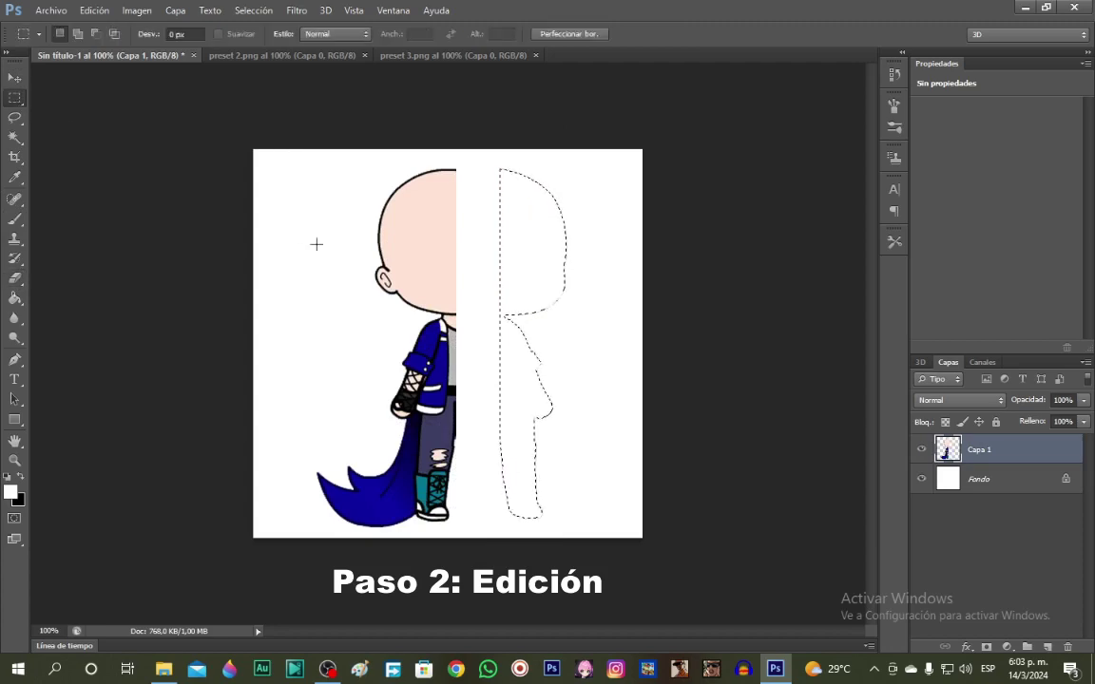
pyautogui.click(15, 276)
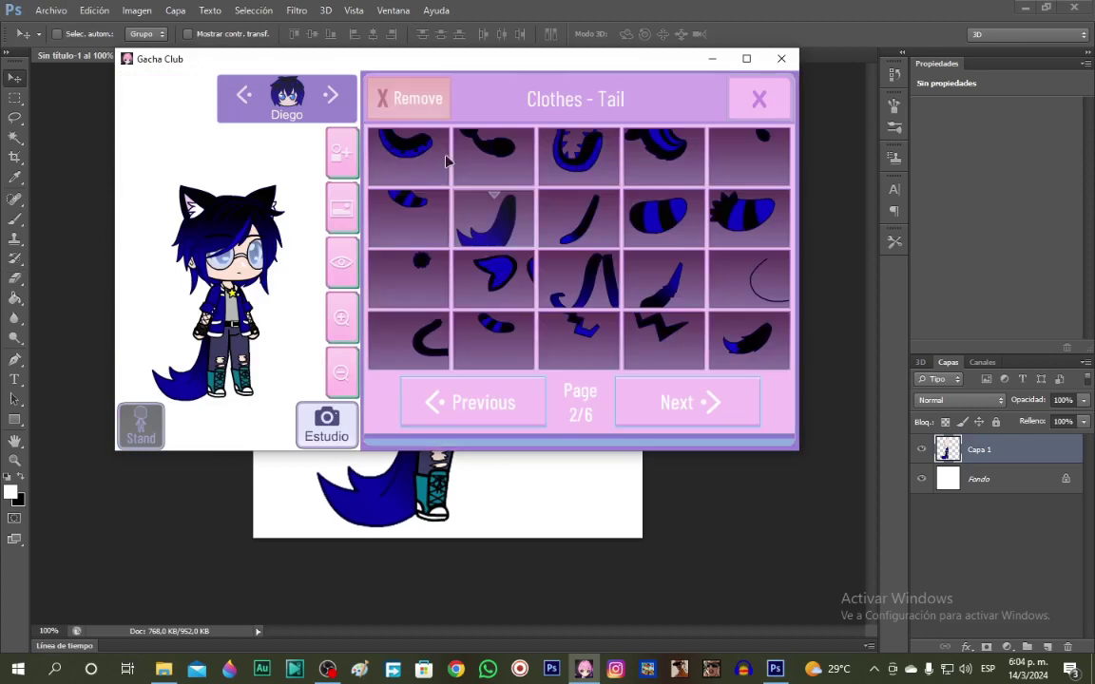
# Remove the character's tail, hide the hair and face, and save a screenshot of the bald figure as preset 4.
pyautogui.click(426, 101)
pyautogui.click(513, 99)
pyautogui.click(455, 303)
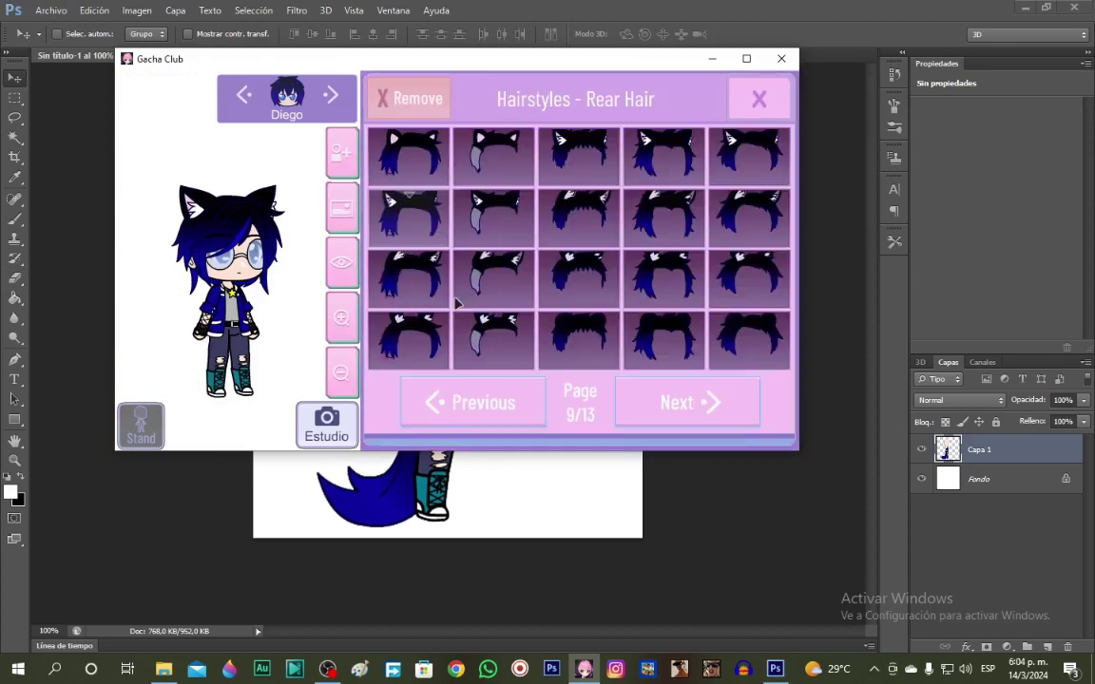
pyautogui.click(428, 102)
pyautogui.click(426, 168)
pyautogui.click(758, 98)
pyautogui.hotkey('alt', 'Tab')
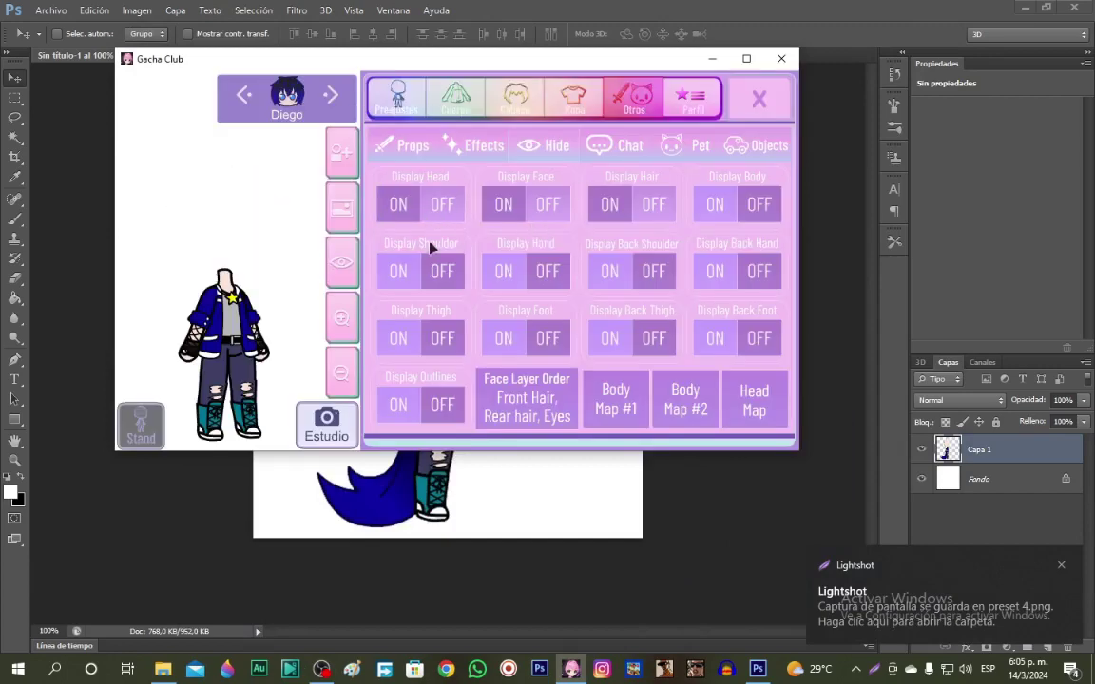
# Display the character's head, hair and face again and put the round glasses back on.
pyautogui.click(398, 204)
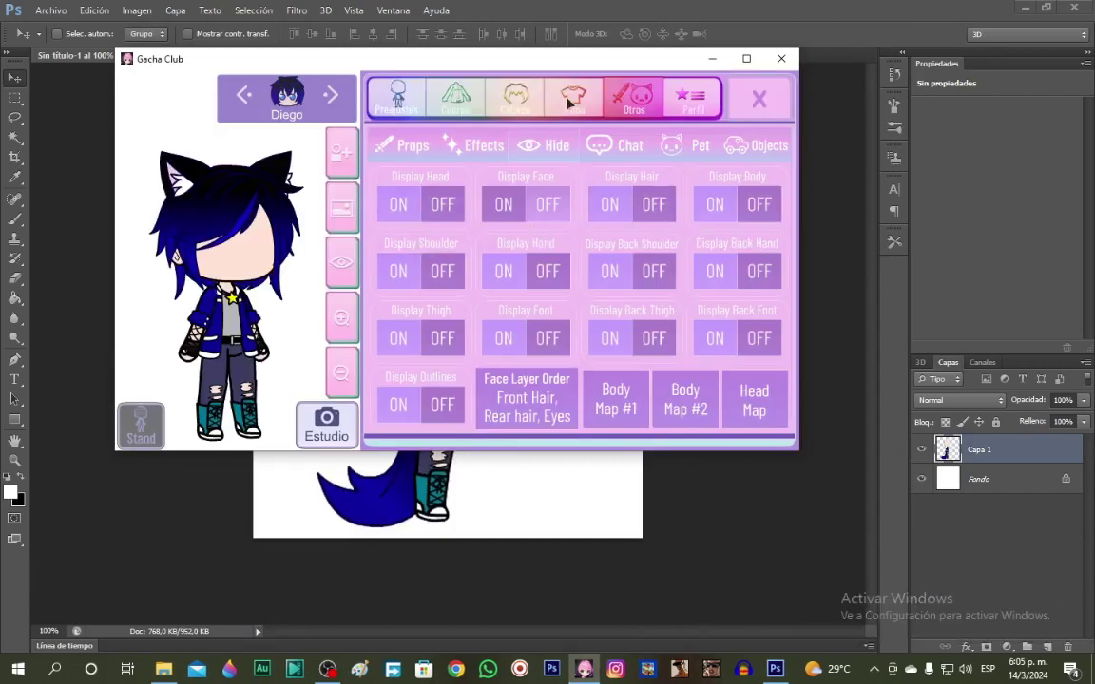
pyautogui.click(573, 96)
pyautogui.click(664, 216)
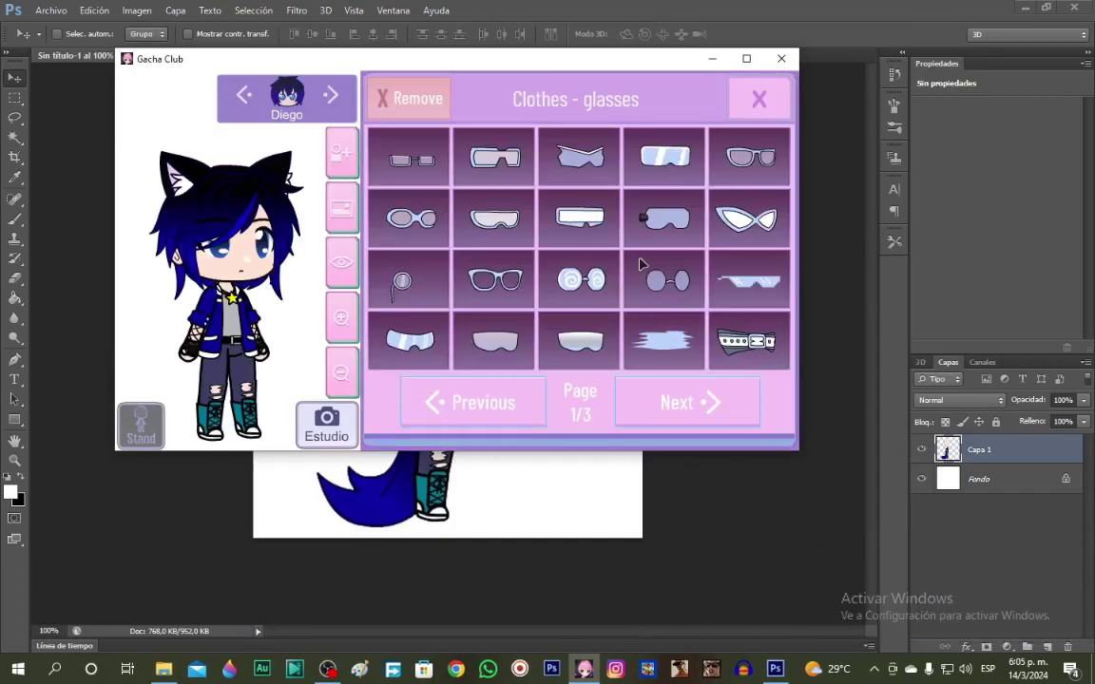
pyautogui.click(642, 262)
pyautogui.click(641, 143)
# Give the character the bushy pointed tail from page 2 of the tails, close the clothing options and return to Photoshop.
pyautogui.click(666, 234)
pyautogui.click(653, 392)
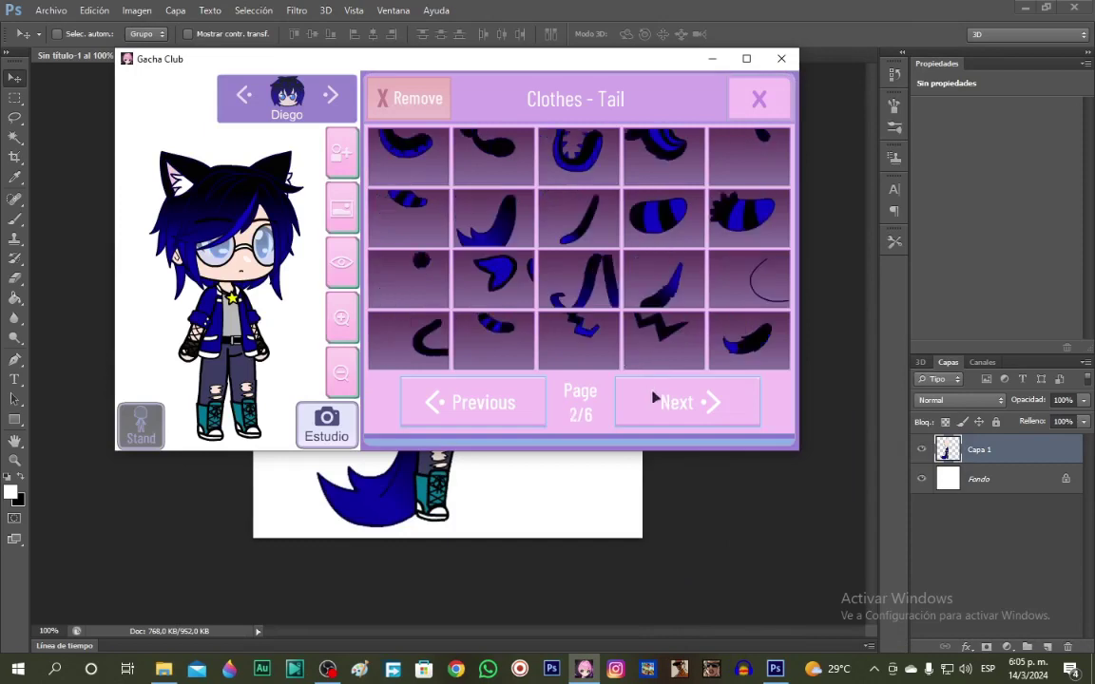
pyautogui.click(536, 236)
pyautogui.click(758, 96)
pyautogui.click(759, 96)
pyautogui.click(745, 425)
pyautogui.click(618, 332)
pyautogui.click(536, 307)
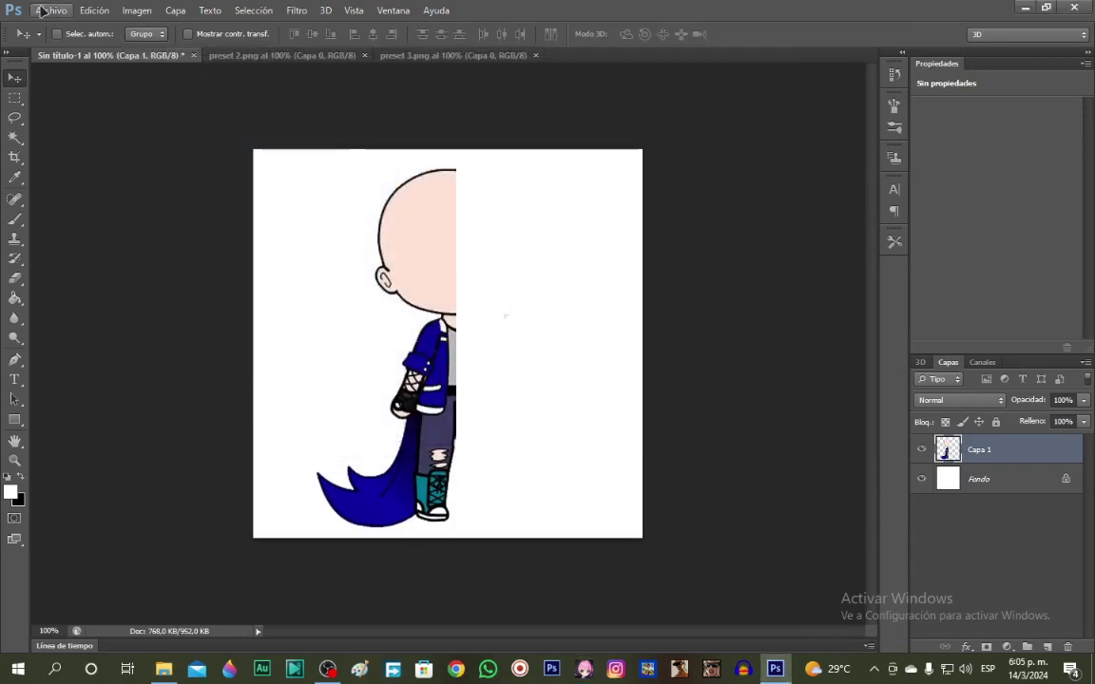
# Open the preset 4 image in Photoshop.
pyautogui.click(45, 11)
pyautogui.click(55, 44)
pyautogui.click(553, 404)
pyautogui.click(721, 507)
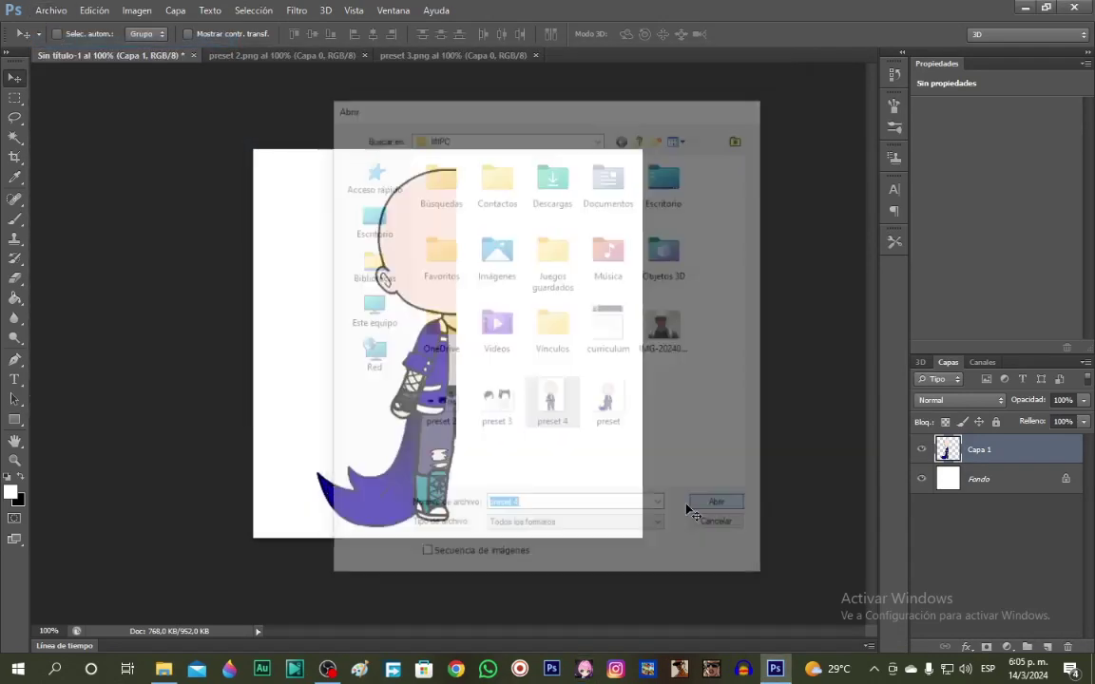
# Copy the left half of the preset 4 figure with a rectangular marquee and paste it into the Sin título-1 drawing.
pyautogui.click(82, 57)
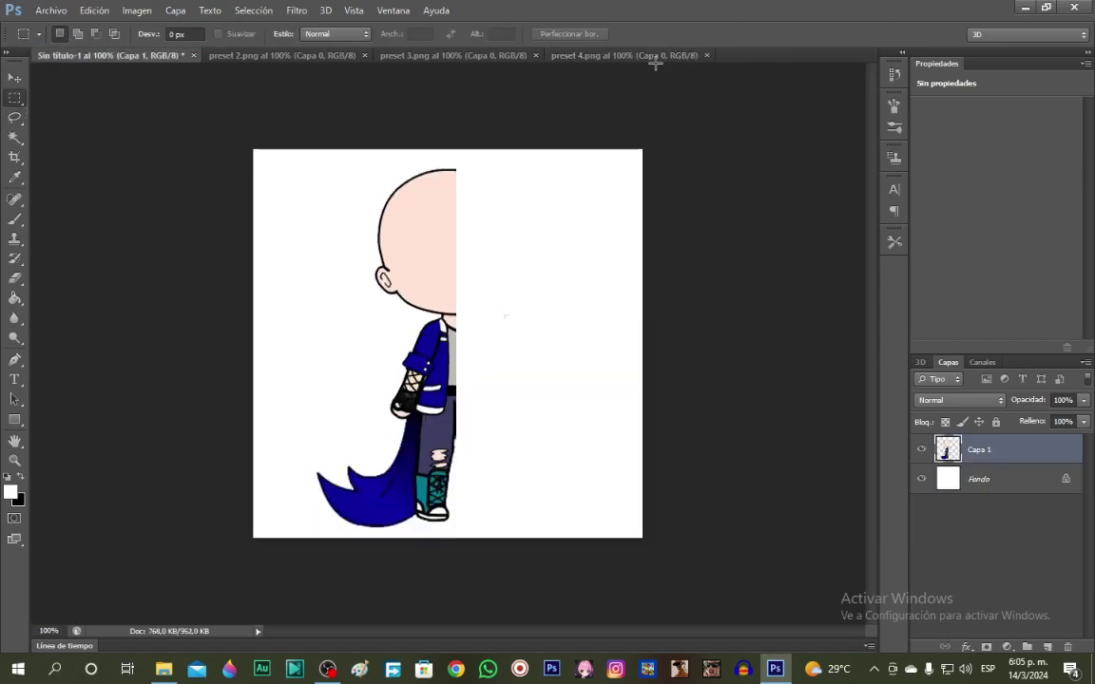
pyautogui.click(653, 57)
pyautogui.moveTo(303, 507); pyautogui.dragTo(447, 162)
pyautogui.hotkey('ctrl', 'c')
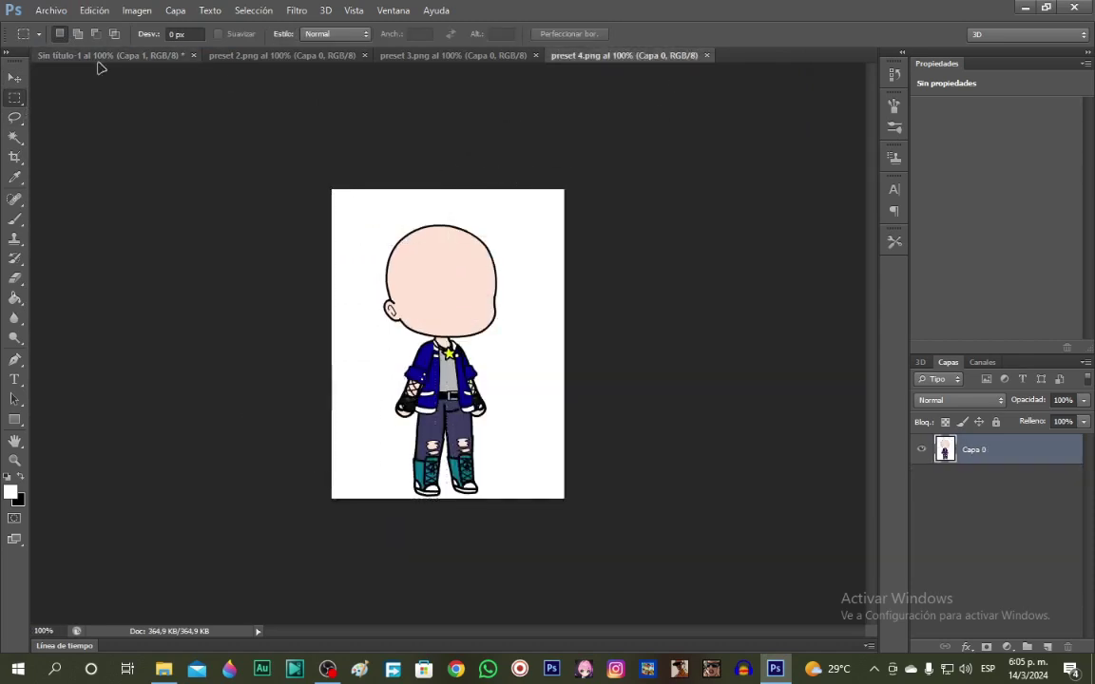
pyautogui.click(95, 56)
pyautogui.hotkey('ctrl', 'v')
# Clear the white background of the pasted half with the Magic Wand and move it over the larger half figure.
pyautogui.press('w')
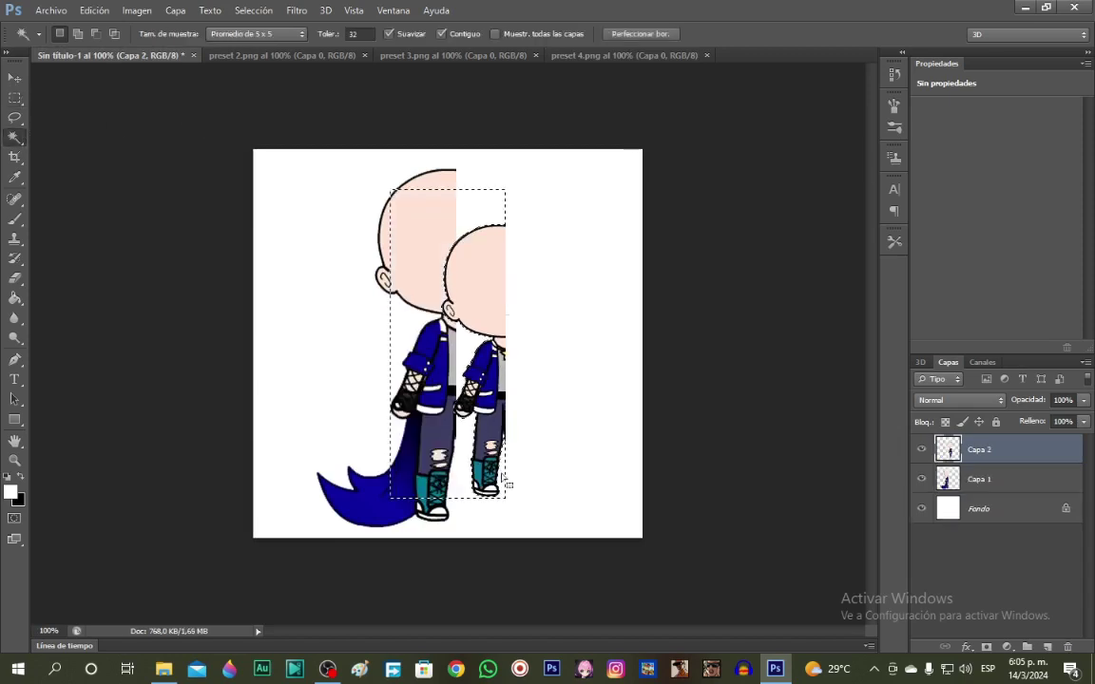
pyautogui.click(14, 78)
pyautogui.moveTo(496, 299); pyautogui.dragTo(442, 297)
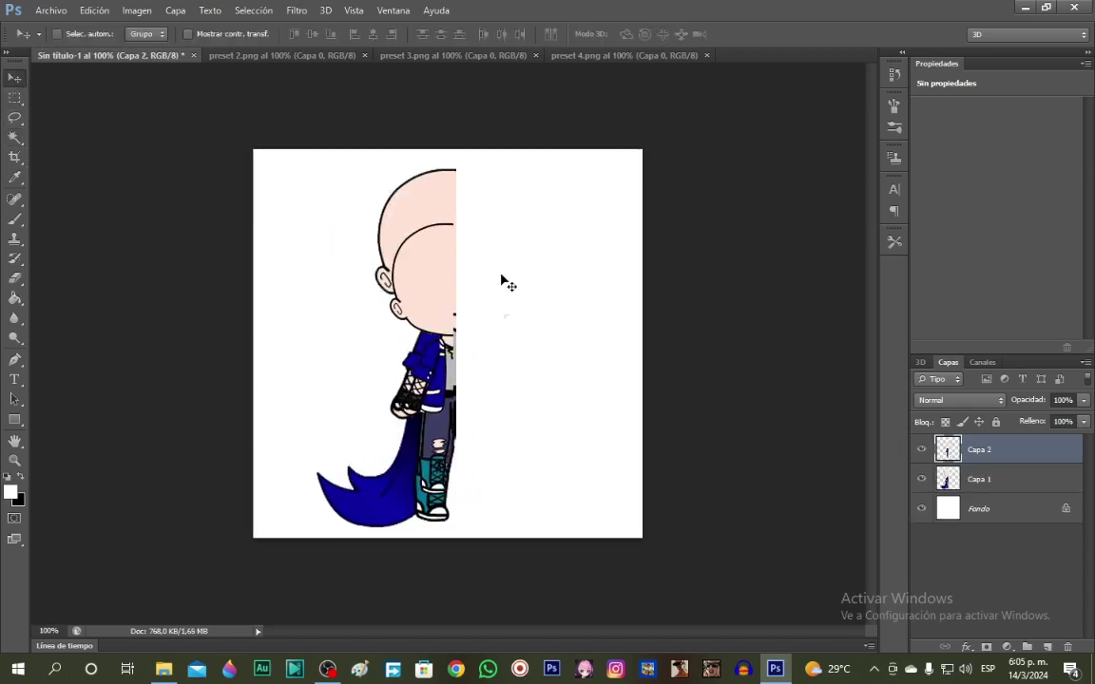
# Enlarge the pasted half to the larger figure's size, place it as the missing right half and flip it horizontally.
pyautogui.hotkey('ctrl', 't')
pyautogui.moveTo(457, 222); pyautogui.dragTo(478, 168)
pyautogui.moveTo(439, 217); pyautogui.dragTo(421, 228)
pyautogui.moveTo(445, 151); pyautogui.dragTo(446, 142)
pyautogui.moveTo(413, 505); pyautogui.dragTo(413, 525)
pyautogui.moveTo(449, 361); pyautogui.dragTo(494, 353)
pyautogui.rightClick(518, 358)
pyautogui.click(701, 579)
pyautogui.press('Return')
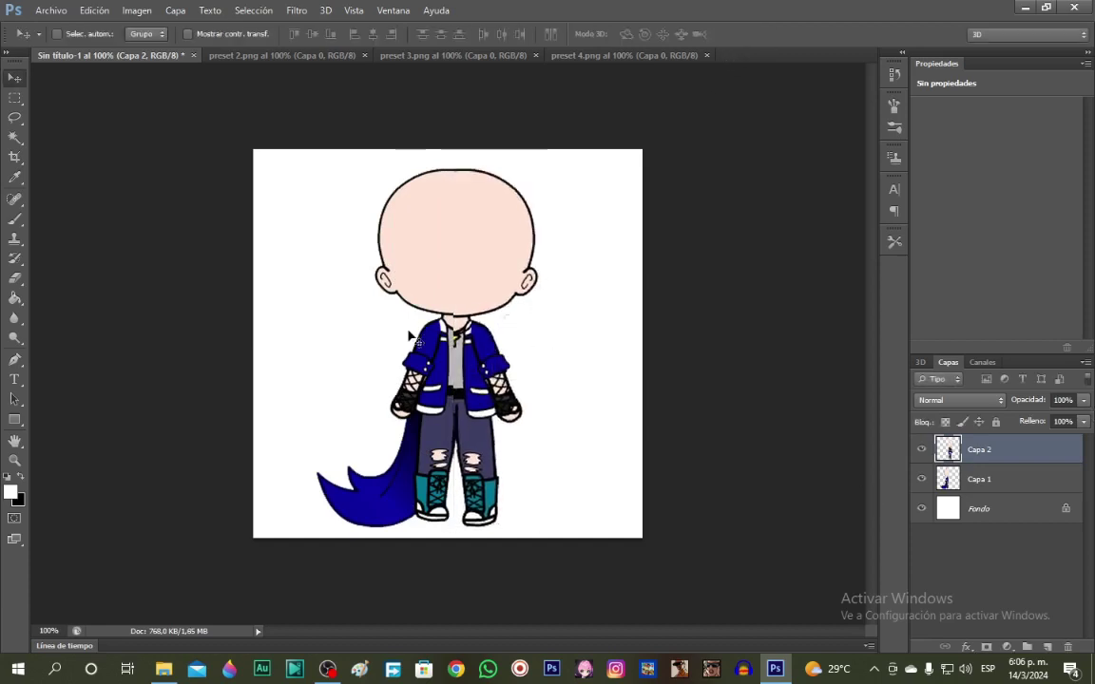
# Shift the mirrored half about 0.11 cm to the right and reduce its height to about 98.5% to align both halves.
pyautogui.click(14, 461)
pyautogui.click(457, 245)
pyautogui.click(14, 80)
pyautogui.moveTo(528, 202); pyautogui.dragTo(533, 202)
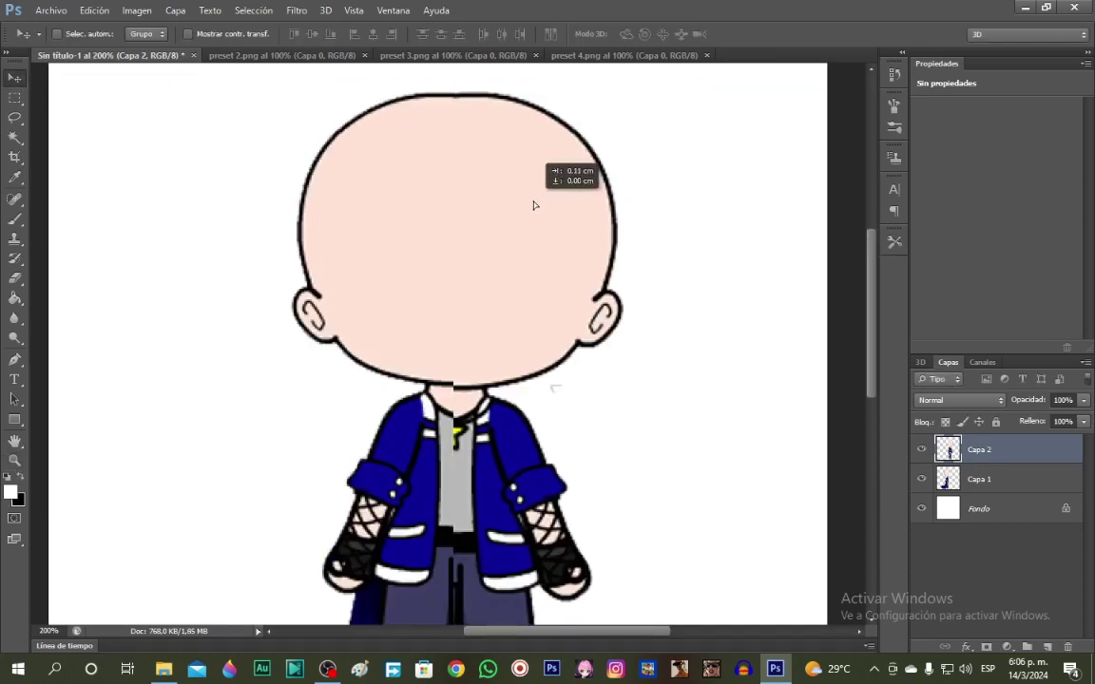
pyautogui.hotkey('ctrl', 't')
pyautogui.scroll(-5, 535, 211)
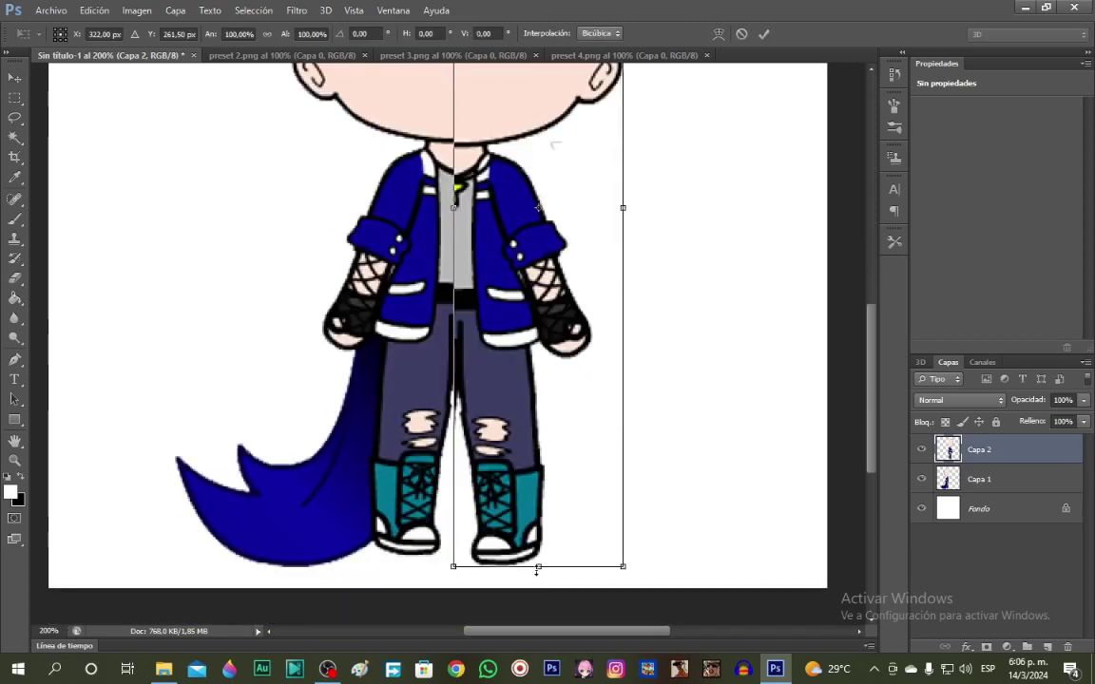
pyautogui.moveTo(537, 562); pyautogui.dragTo(538, 559)
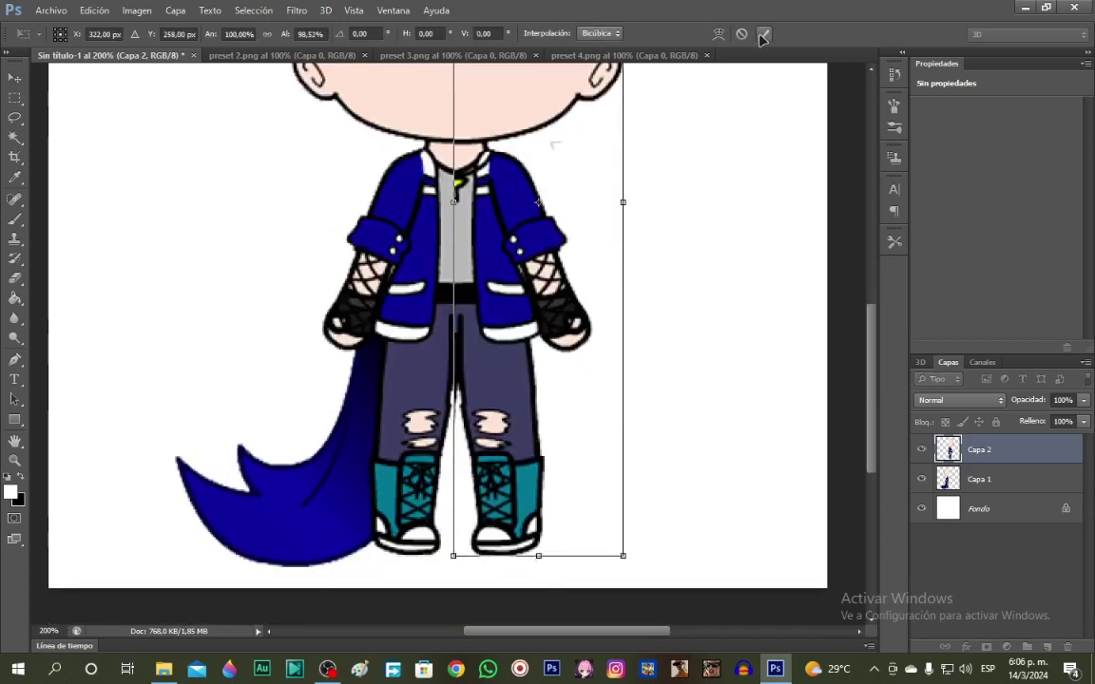
pyautogui.click(763, 35)
pyautogui.scroll(5, 670, 190)
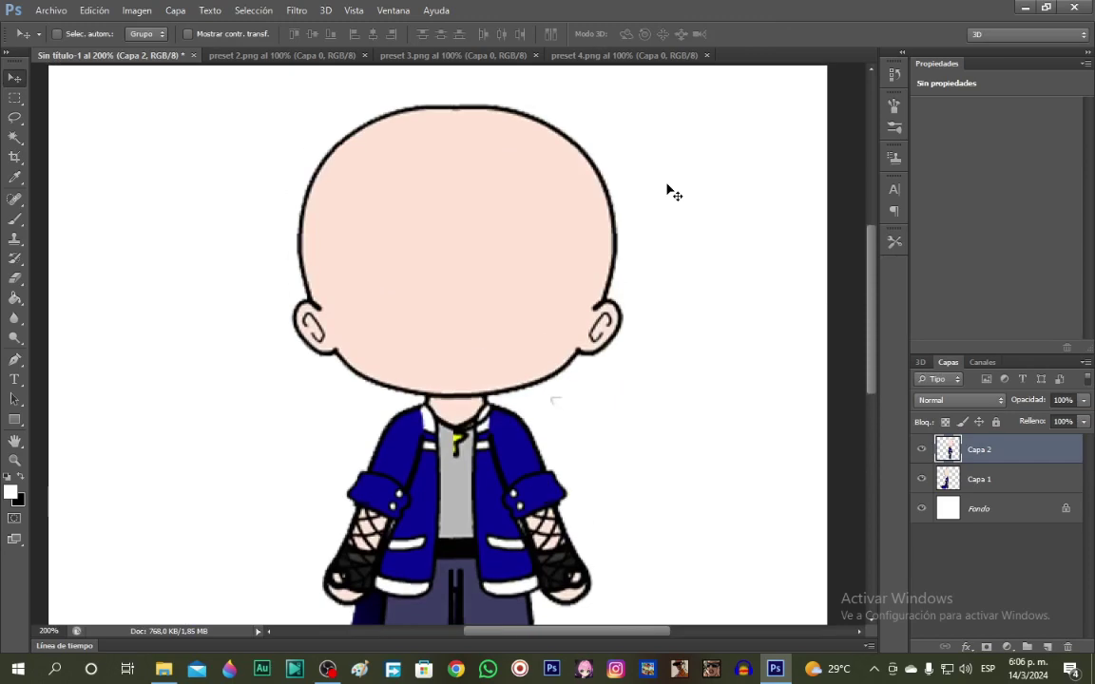
pyautogui.moveTo(559, 189); pyautogui.dragTo(558, 193)
# Sample the shirt's grey and paint over the remains of the yellow star pendant with a 5 px brush.
pyautogui.click(15, 460)
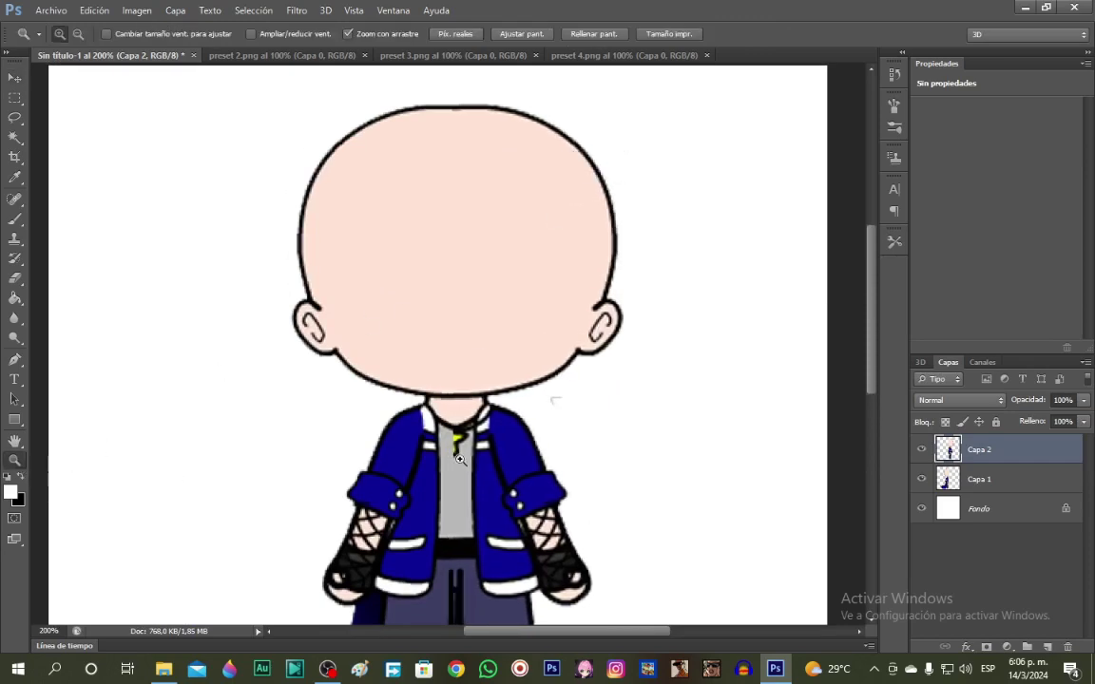
pyautogui.click(457, 459)
pyautogui.click(458, 458)
pyautogui.click(457, 458)
pyautogui.click(457, 458)
pyautogui.click(457, 458)
pyautogui.click(457, 459)
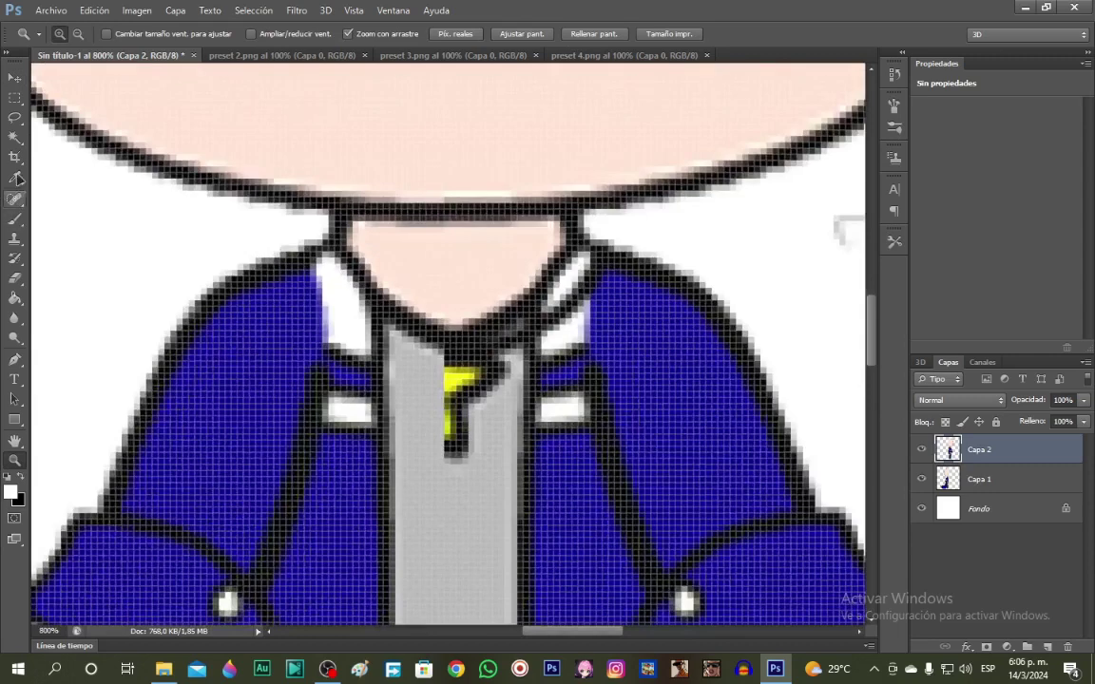
pyautogui.click(14, 177)
pyautogui.click(14, 218)
pyautogui.click(66, 34)
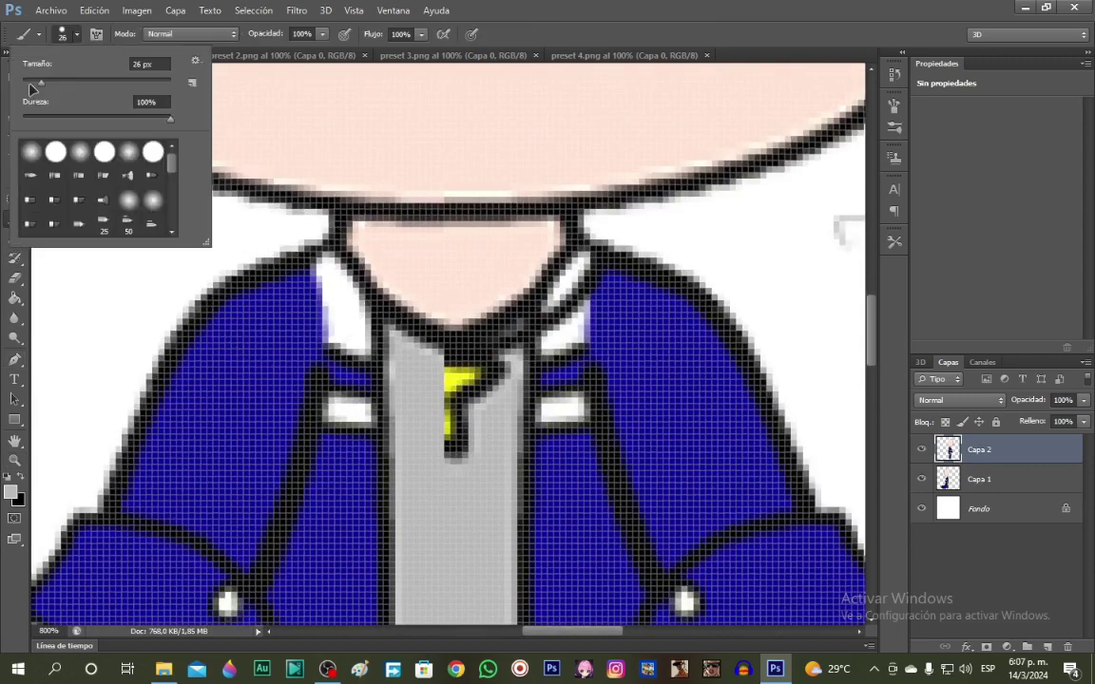
pyautogui.moveTo(460, 480); pyautogui.dragTo(456, 436)
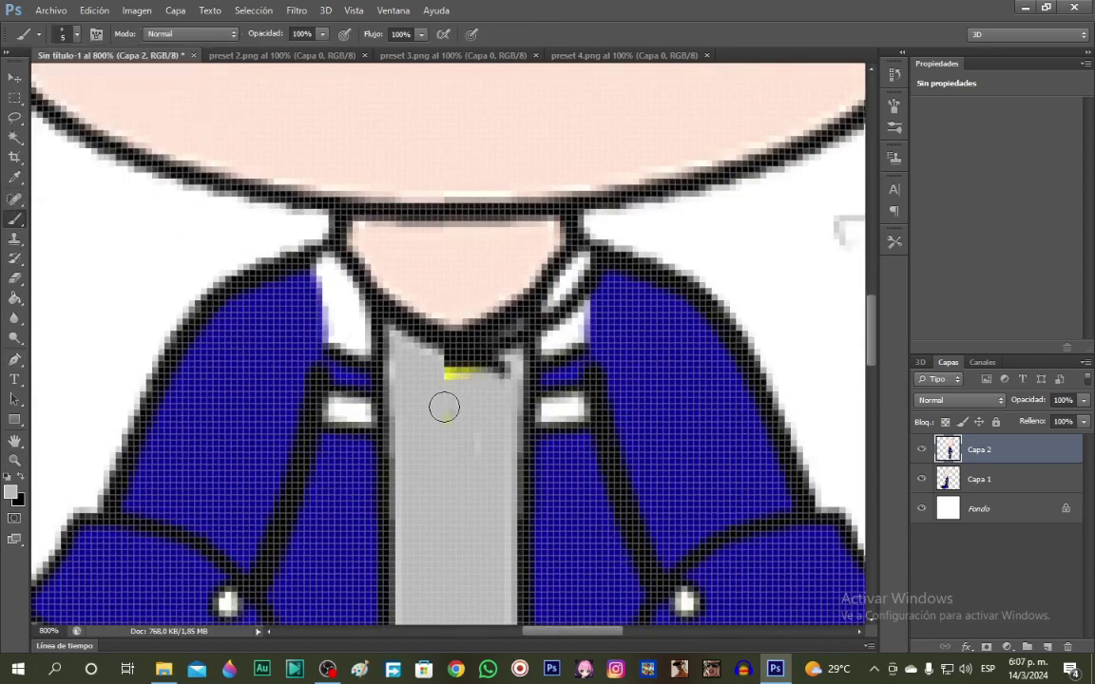
pyautogui.scroll(-3, 428, 375)
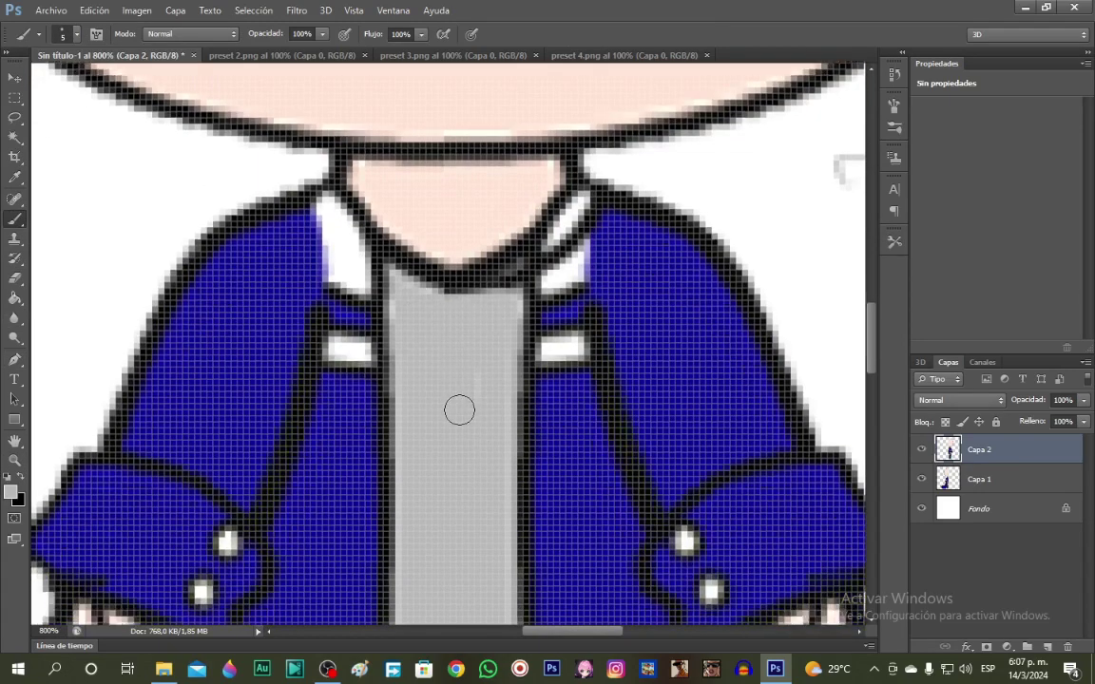
# Set the foreground colour to white and brush away the grey fringe above the head's outline.
pyautogui.click(15, 461)
pyautogui.rightClick(457, 223)
pyautogui.click(516, 307)
pyautogui.rightClick(492, 209)
pyautogui.click(533, 290)
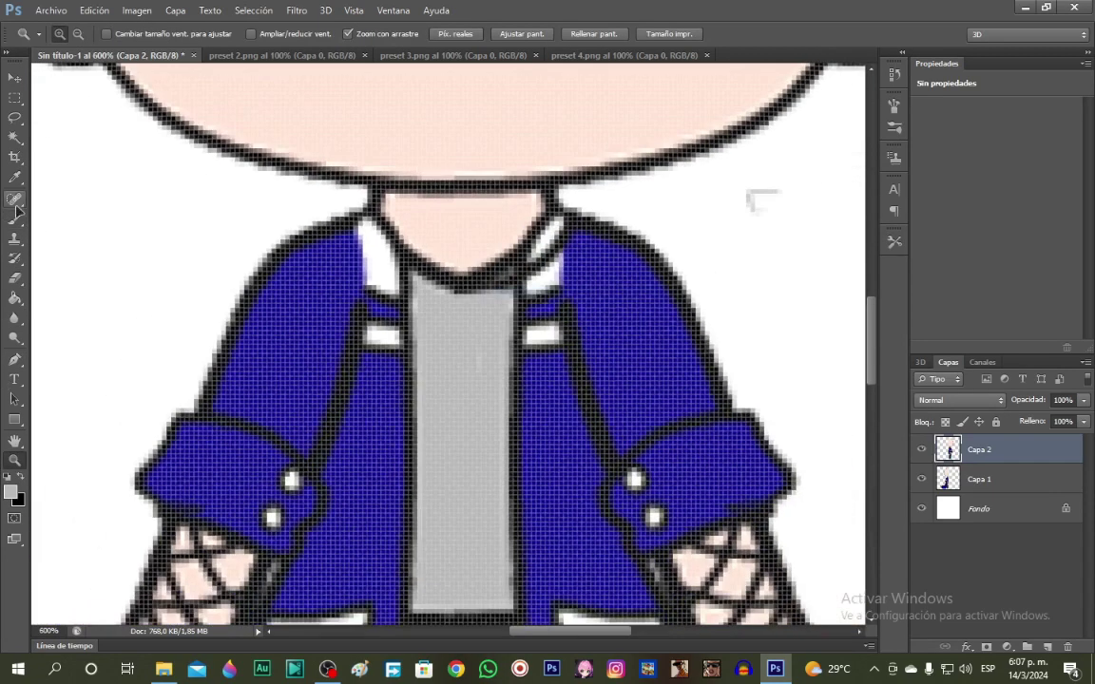
pyautogui.click(14, 279)
pyautogui.moveTo(870, 310); pyautogui.dragTo(868, 168)
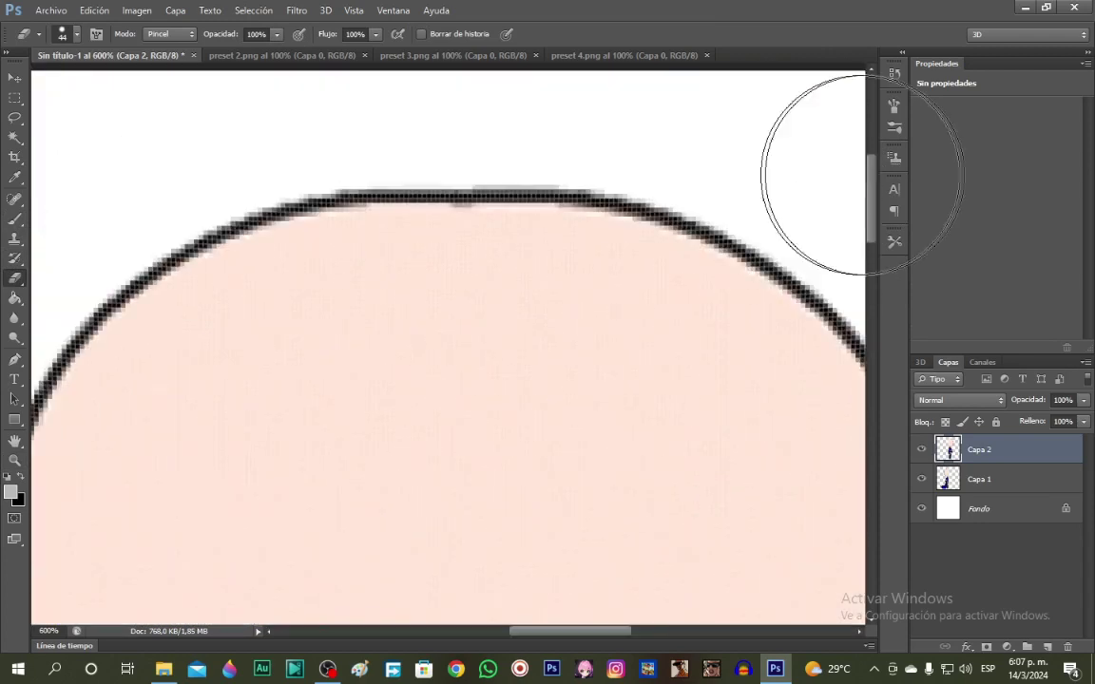
pyautogui.click(10, 492)
pyautogui.moveTo(350, 181); pyautogui.dragTo(270, 100)
pyautogui.press('Return')
pyautogui.click(14, 219)
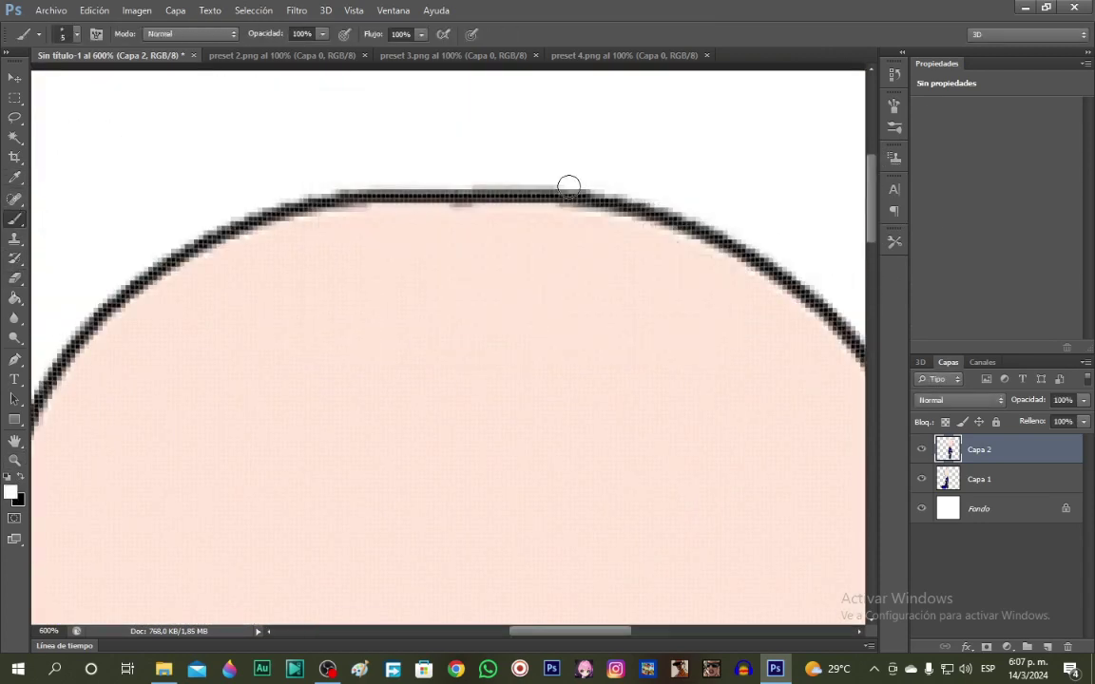
# Erase the black overlap between the trouser legs with a 1 px Eraser to open a narrow gap.
pyautogui.click(15, 461)
pyautogui.rightClick(310, 421)
pyautogui.click(351, 503)
pyautogui.rightClick(412, 394)
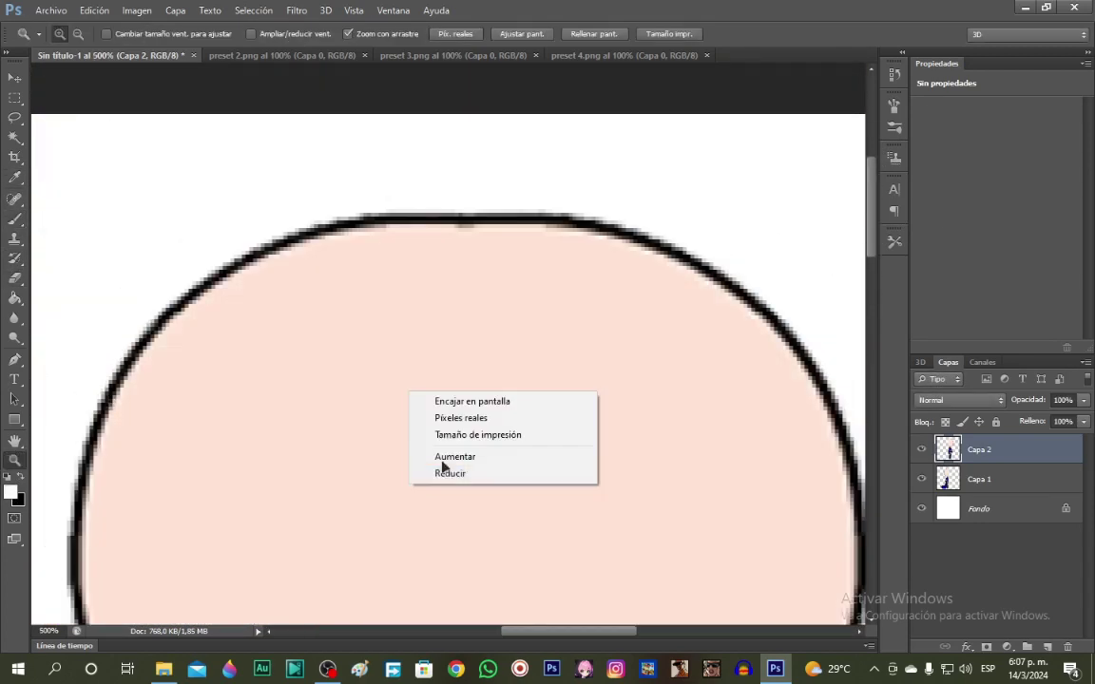
pyautogui.click(447, 476)
pyautogui.rightClick(454, 429)
pyautogui.click(494, 512)
pyautogui.rightClick(486, 293)
pyautogui.click(533, 378)
pyautogui.rightClick(495, 414)
pyautogui.click(532, 498)
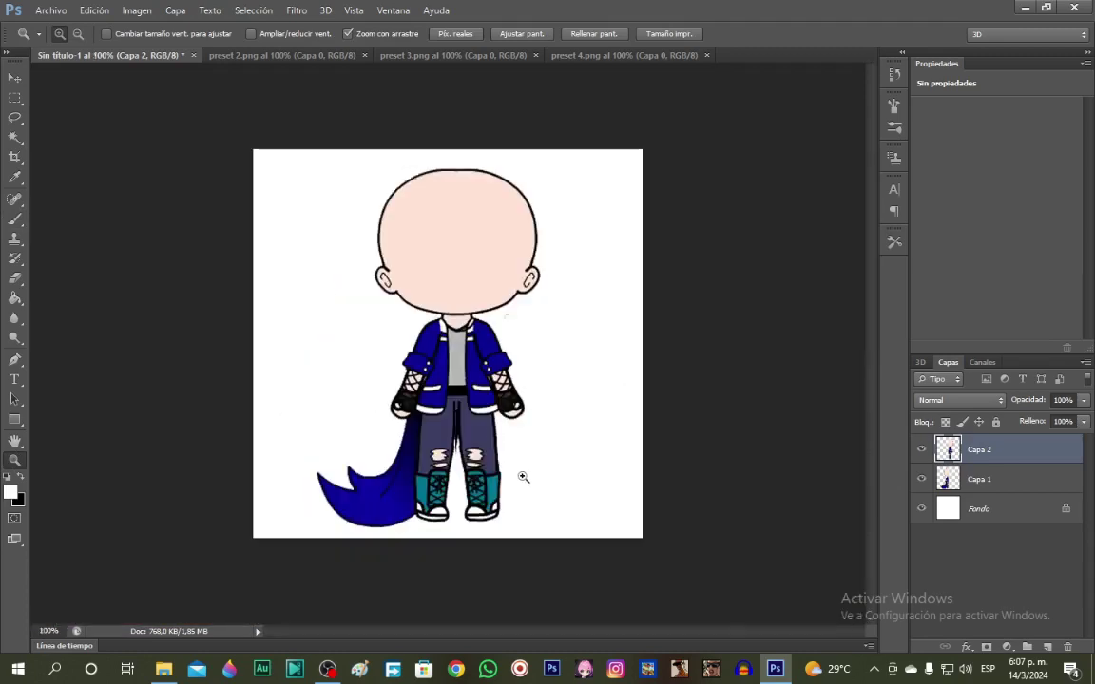
pyautogui.click(466, 458)
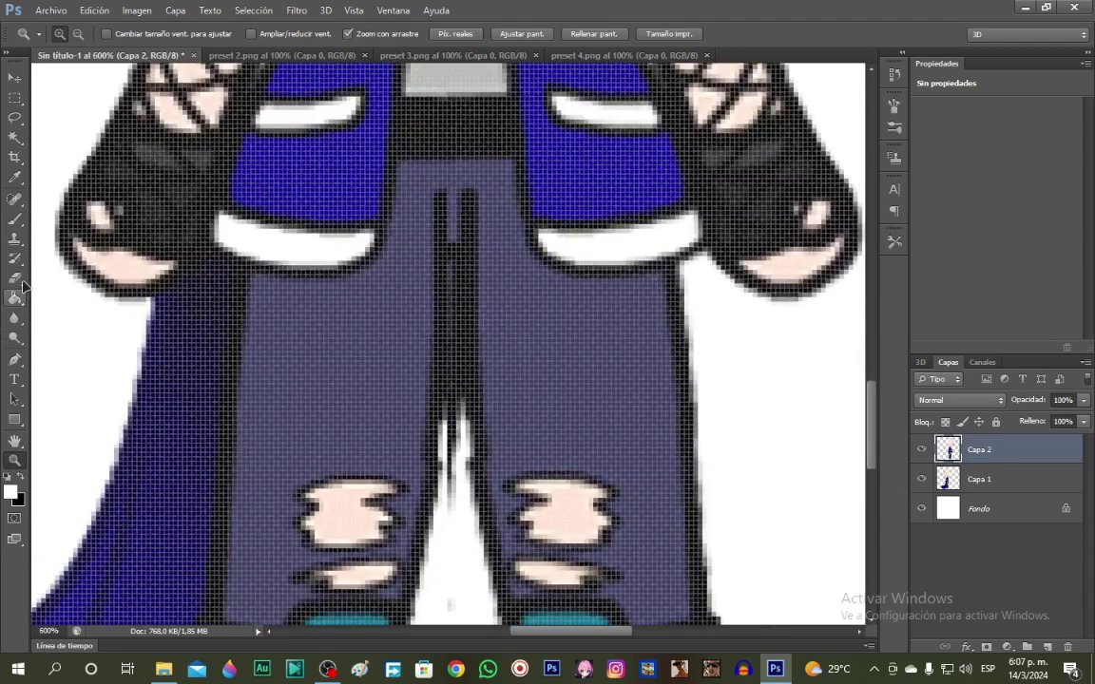
pyautogui.click(15, 278)
pyautogui.click(68, 34)
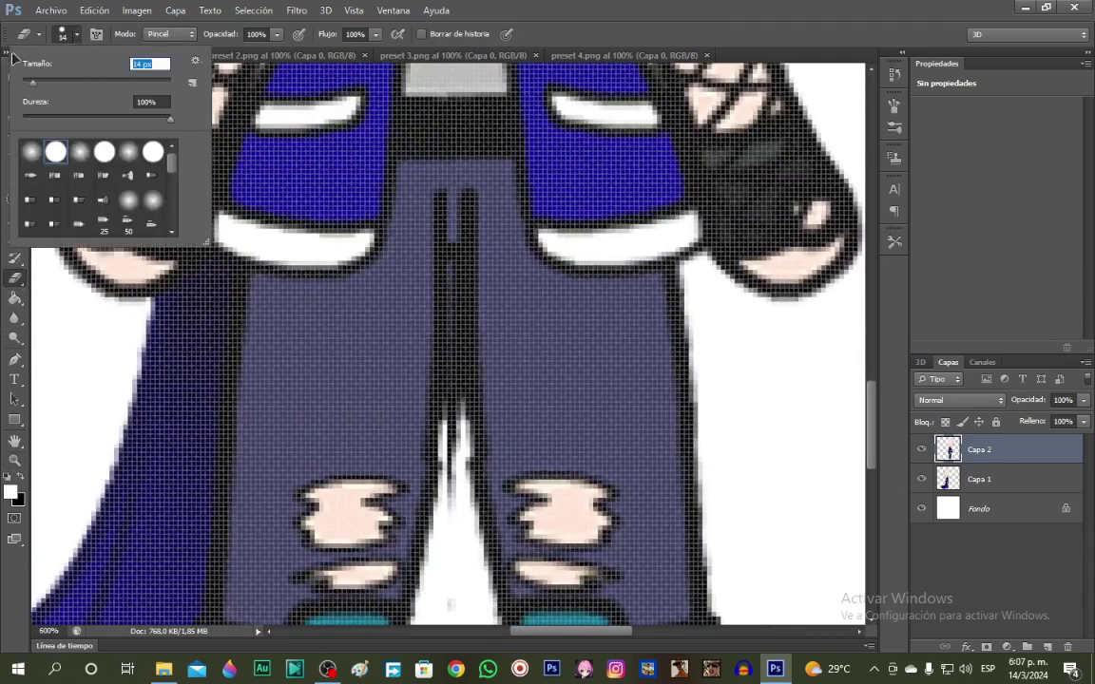
pyautogui.press('Return')
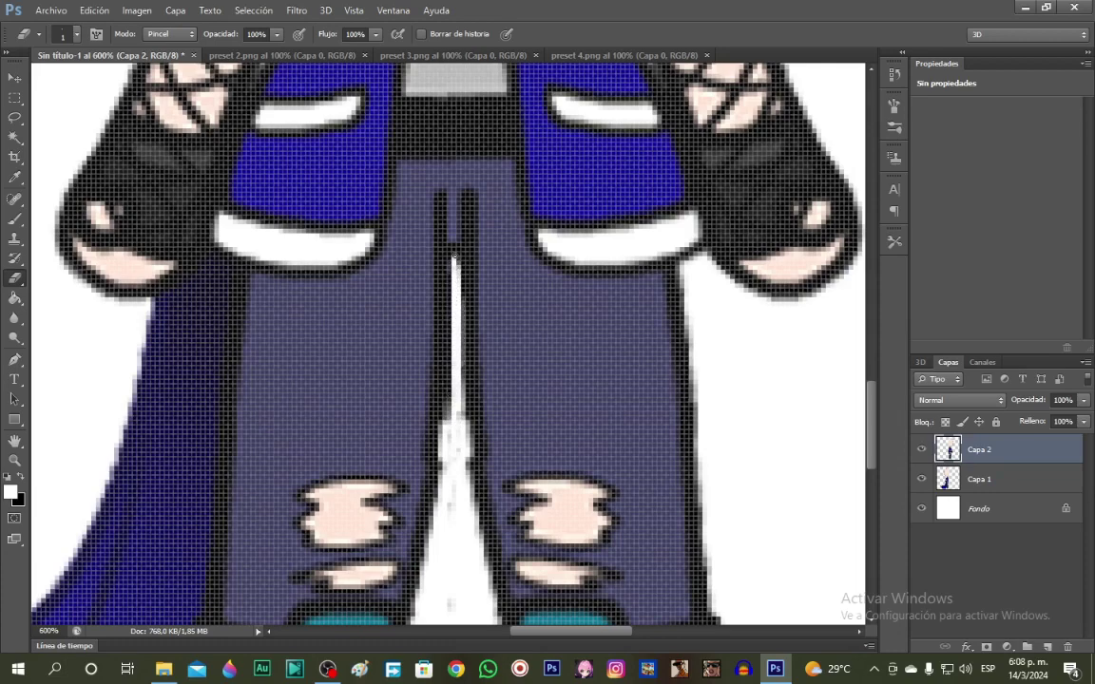
# Paint the trouser colour over the double line above the leg gap and close the gap's top in black with a 5 px brush.
pyautogui.scroll(-1, 456, 315)
pyautogui.press('z')
pyautogui.rightClick(257, 322)
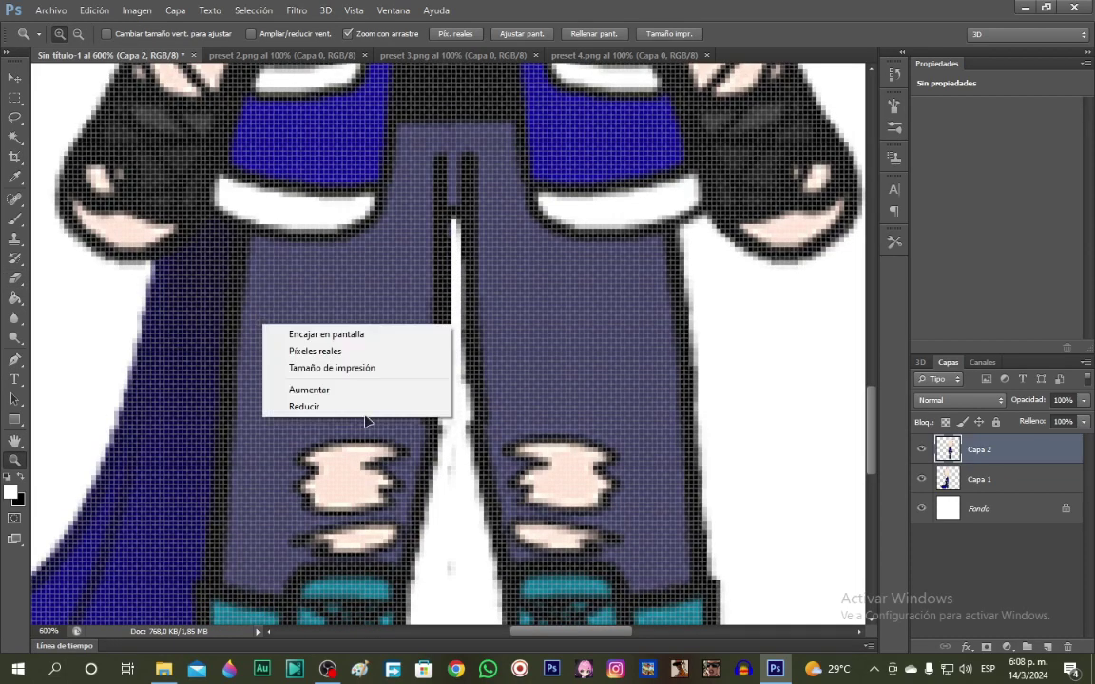
pyautogui.click(304, 403)
pyautogui.rightClick(501, 172)
pyautogui.click(532, 253)
pyautogui.rightClick(482, 188)
pyautogui.click(456, 253)
pyautogui.tripleClick(458, 257)
pyautogui.click(458, 257)
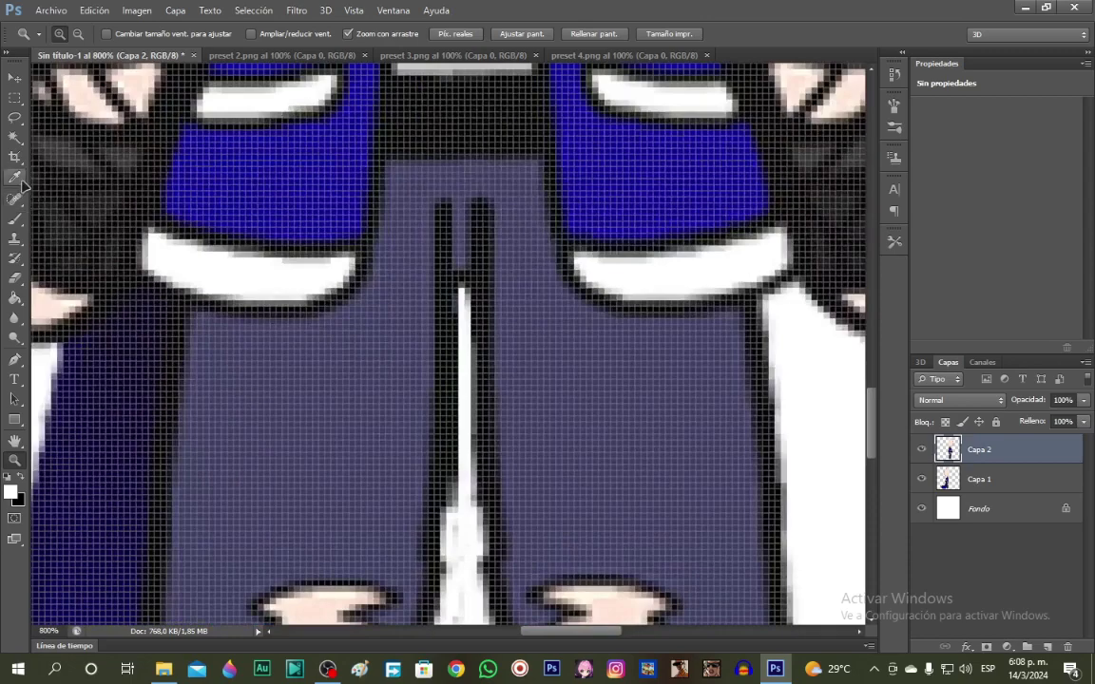
pyautogui.click(15, 179)
pyautogui.click(203, 333)
pyautogui.click(15, 219)
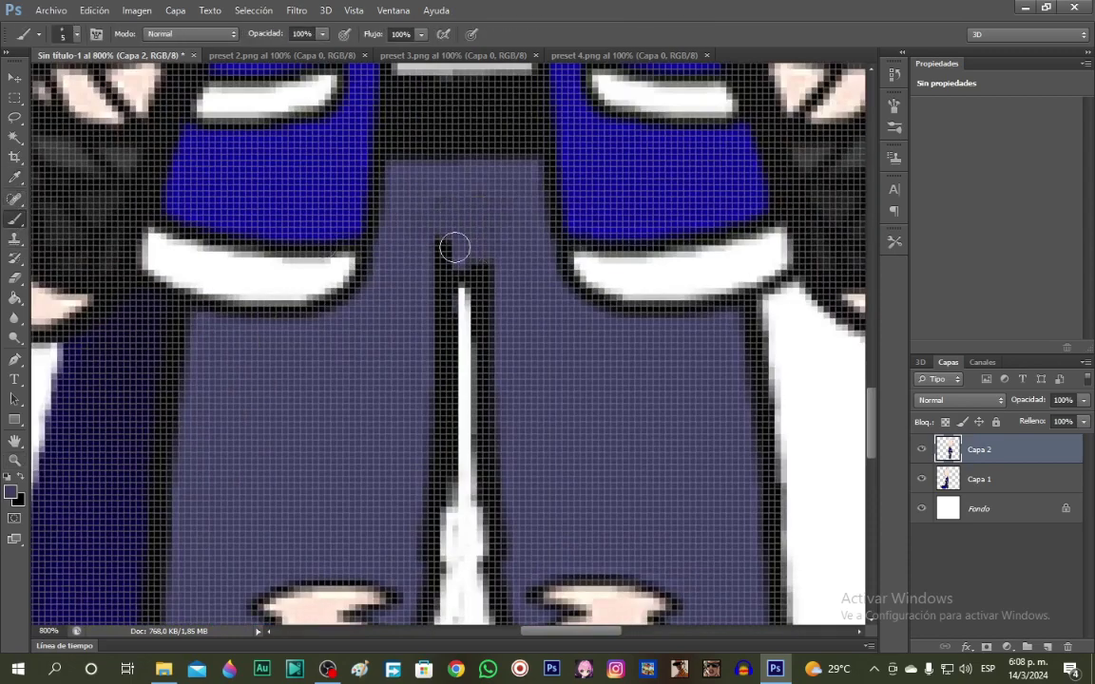
pyautogui.scroll(-3, 453, 260)
pyautogui.moveTo(478, 251); pyautogui.dragTo(424, 279)
pyautogui.scroll(2, 449, 271)
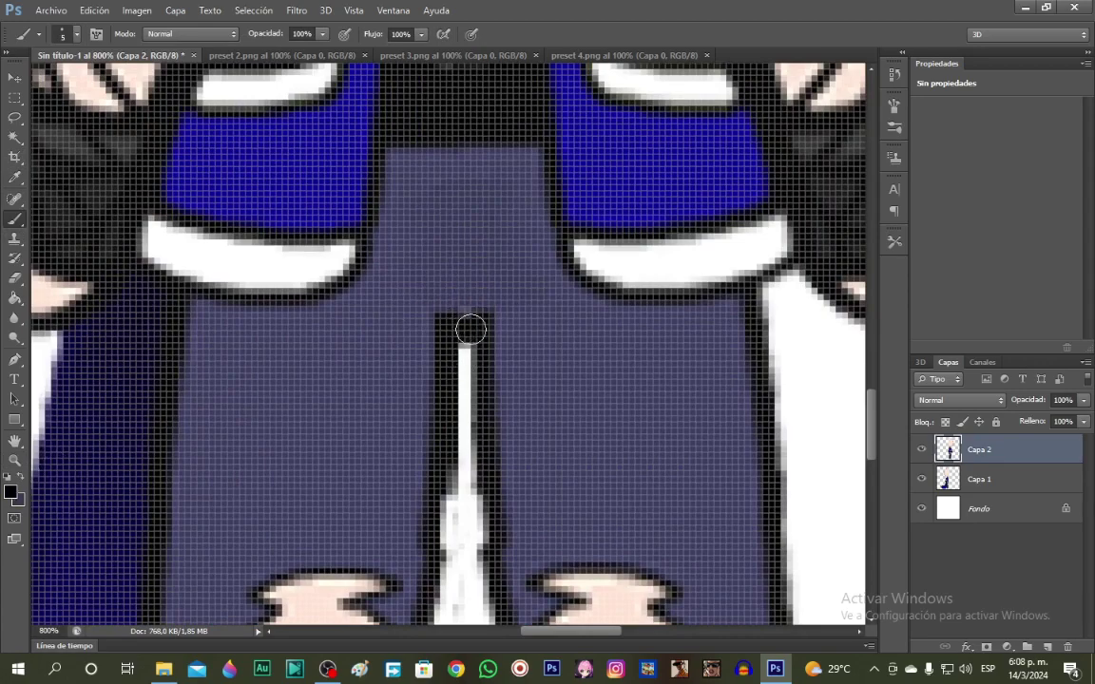
# Examine the repaired trousers, jacket and boots across the figure's whole body.
pyautogui.click(15, 461)
pyautogui.rightClick(359, 257)
pyautogui.click(382, 339)
pyautogui.rightClick(390, 305)
pyautogui.click(413, 374)
pyautogui.rightClick(414, 376)
pyautogui.click(428, 457)
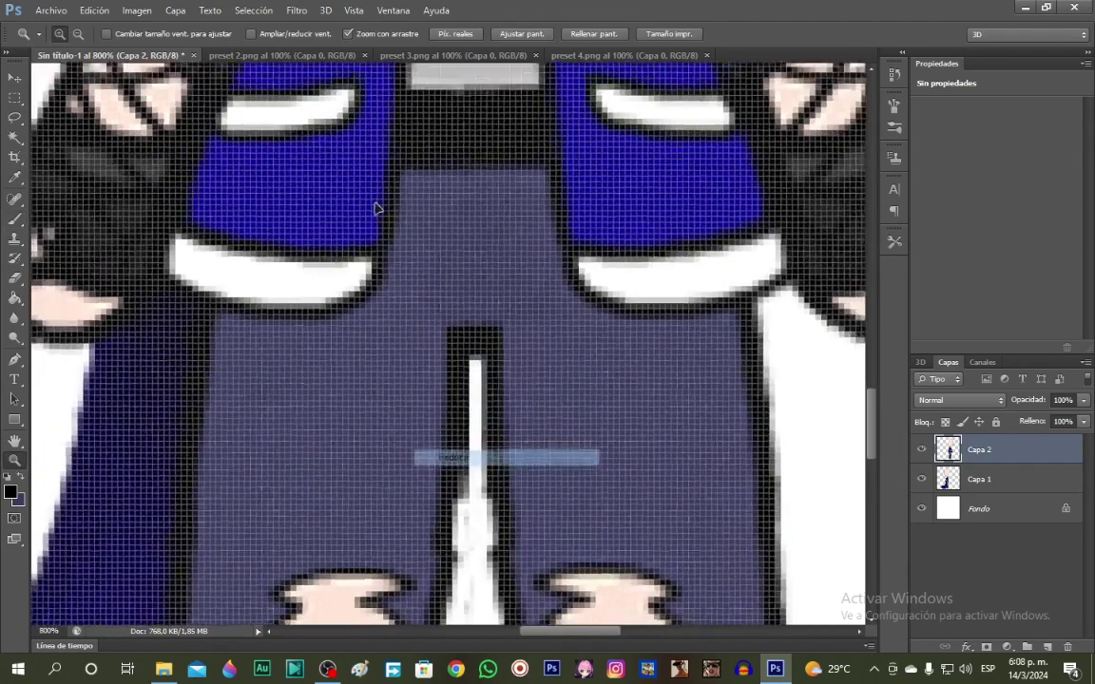
pyautogui.rightClick(419, 301)
pyautogui.click(457, 383)
pyautogui.rightClick(442, 203)
pyautogui.click(496, 285)
pyautogui.rightClick(484, 224)
pyautogui.click(530, 306)
pyautogui.rightClick(439, 112)
pyautogui.click(473, 194)
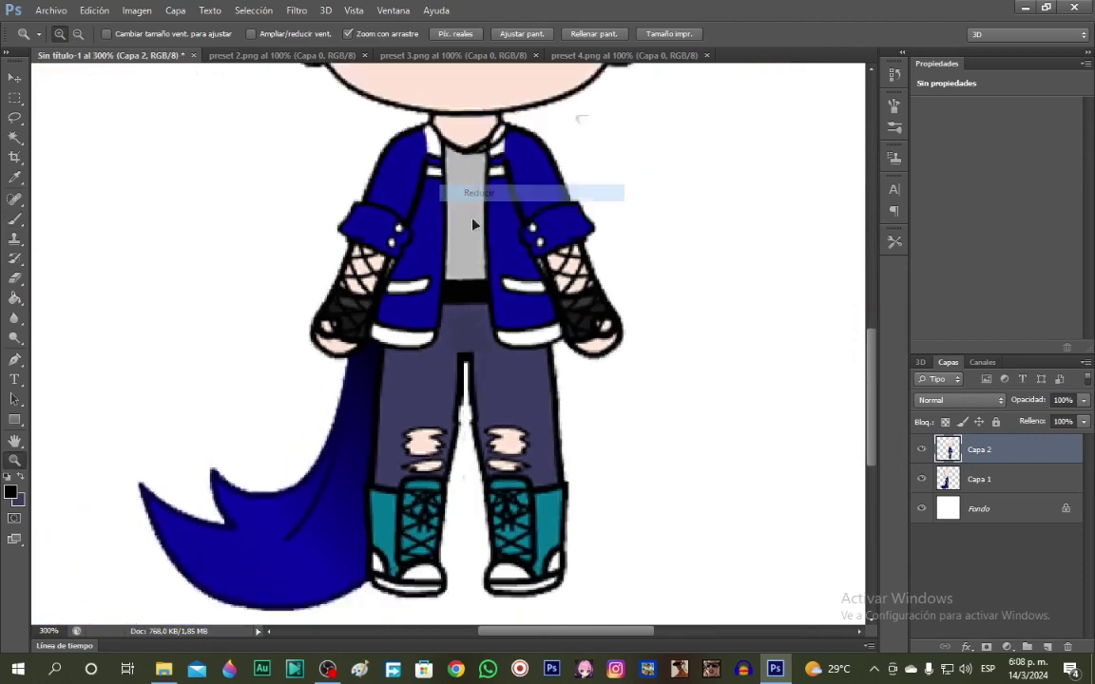
# Copy the cat-ear rear hair from preset 3.png and paste it as a new layer into the Sin título-1 character drawing.
pyautogui.rightClick(474, 222)
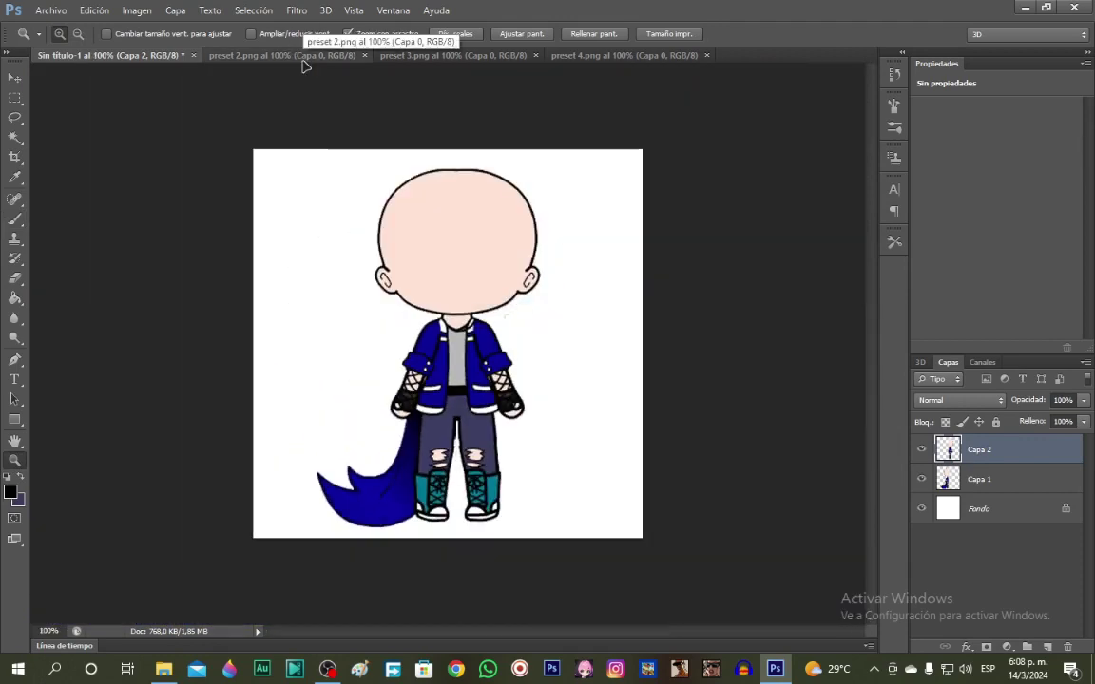
pyautogui.click(303, 59)
pyautogui.click(14, 96)
pyautogui.click(452, 56)
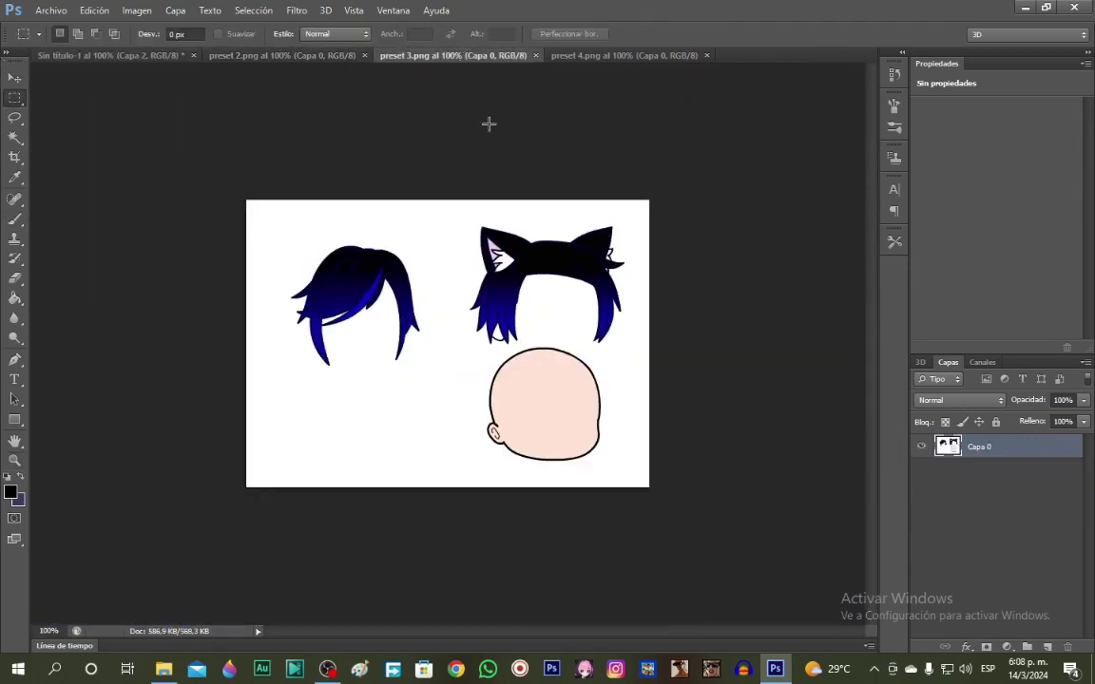
pyautogui.moveTo(275, 385); pyautogui.dragTo(427, 239)
pyautogui.moveTo(538, 307)
pyautogui.mouseDown()
pyautogui.moveTo(459, 304)
pyautogui.moveTo(485, 352)
pyautogui.moveTo(556, 339)
pyautogui.moveTo(617, 347)
pyautogui.moveTo(619, 225)
pyautogui.moveTo(478, 211)
pyautogui.mouseUp()
pyautogui.click(624, 368)
pyautogui.click(13, 118)
pyautogui.click(105, 55)
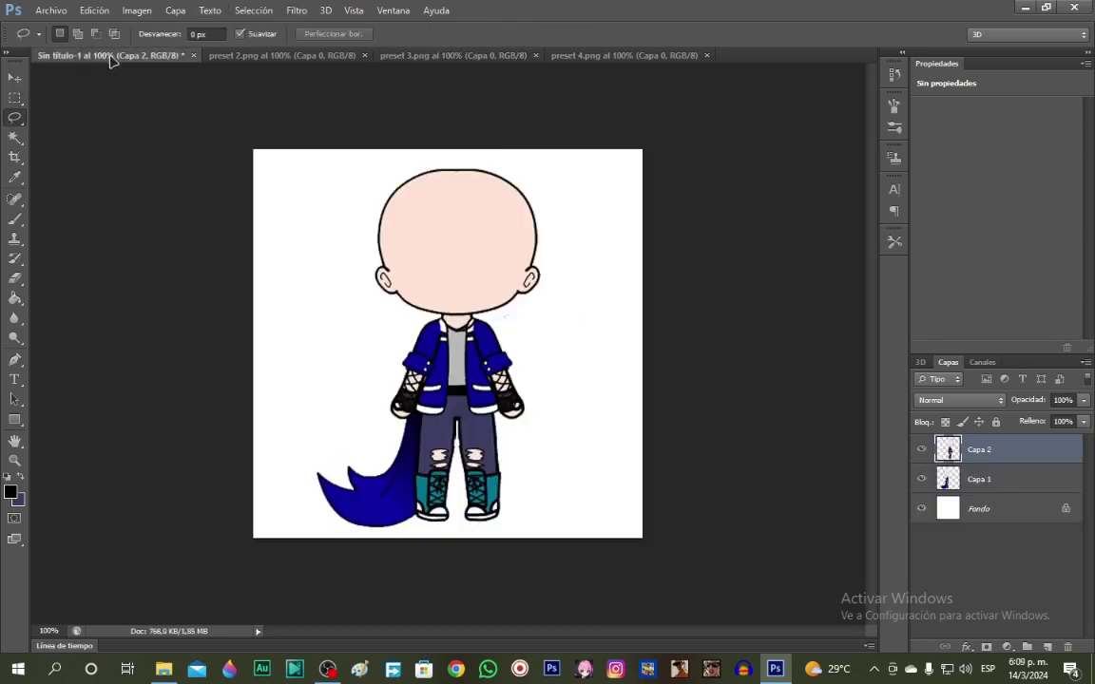
pyautogui.hotkey('ctrl', 'v')
# Delete the white background around the pasted cat-ear hair with the Magic Wand and move the hair up onto the head.
pyautogui.press('w')
pyautogui.click(456, 388)
pyautogui.press('Delete')
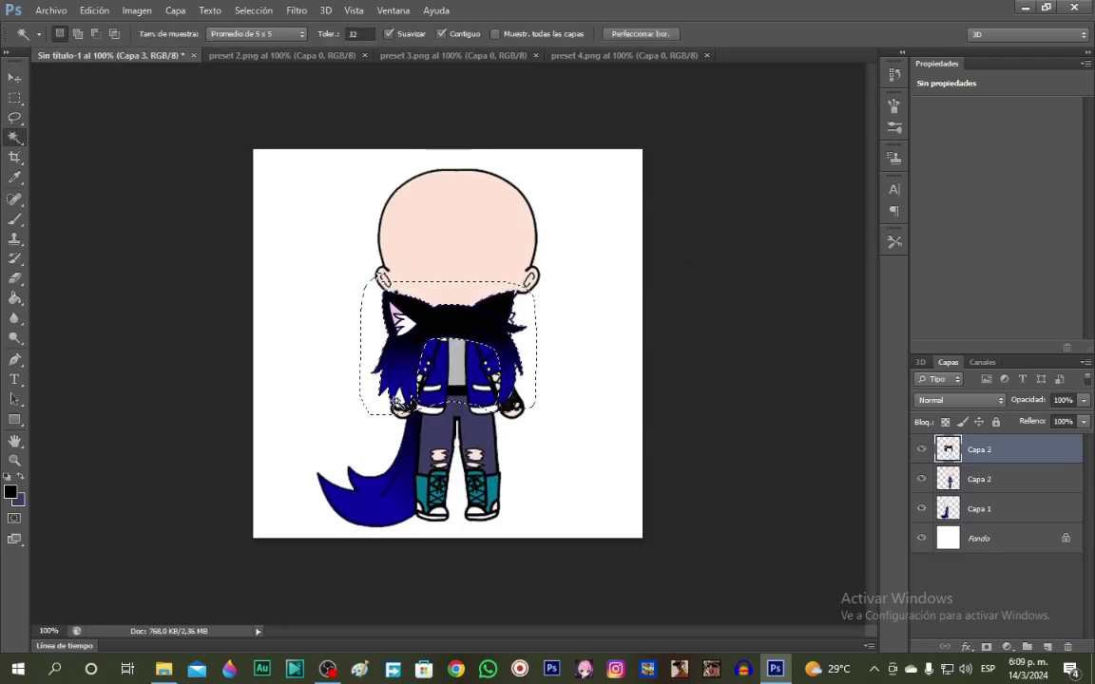
pyautogui.press('v')
pyautogui.moveTo(461, 347); pyautogui.dragTo(447, 228)
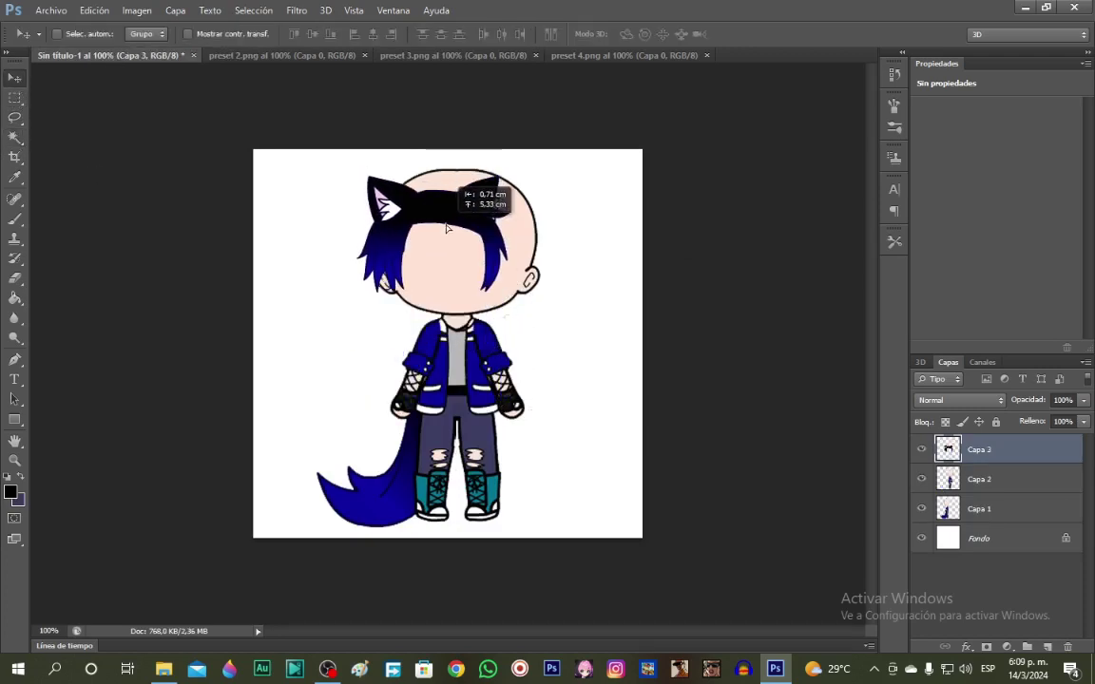
# Scale the cat-ear hair to about 125.6% width and 135.5% height and position it around the head.
pyautogui.hotkey('ctrl', 't')
pyautogui.moveTo(512, 175); pyautogui.dragTo(549, 148)
pyautogui.moveTo(479, 225); pyautogui.dragTo(475, 226)
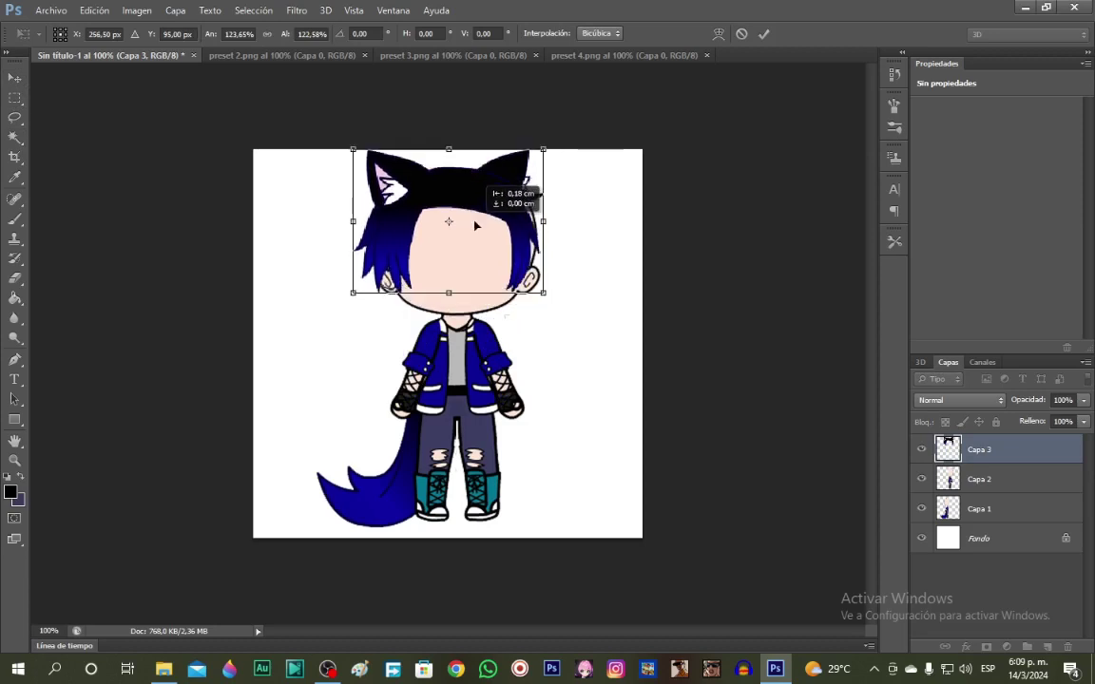
pyautogui.moveTo(547, 157)
pyautogui.mouseDown()
pyautogui.moveTo(559, 143)
pyautogui.moveTo(547, 140)
pyautogui.mouseUp()
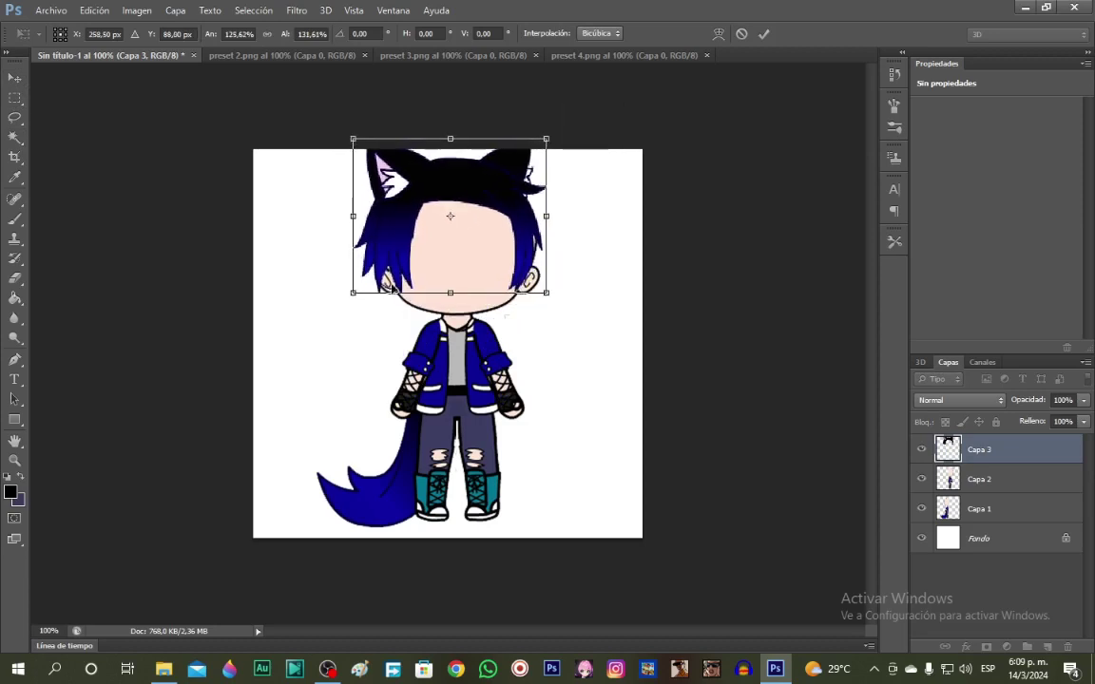
pyautogui.moveTo(449, 294); pyautogui.dragTo(451, 297)
# Warp the cat-ear hair, bulging its sides outward and widening the face opening to fit the head.
pyautogui.rightClick(588, 210)
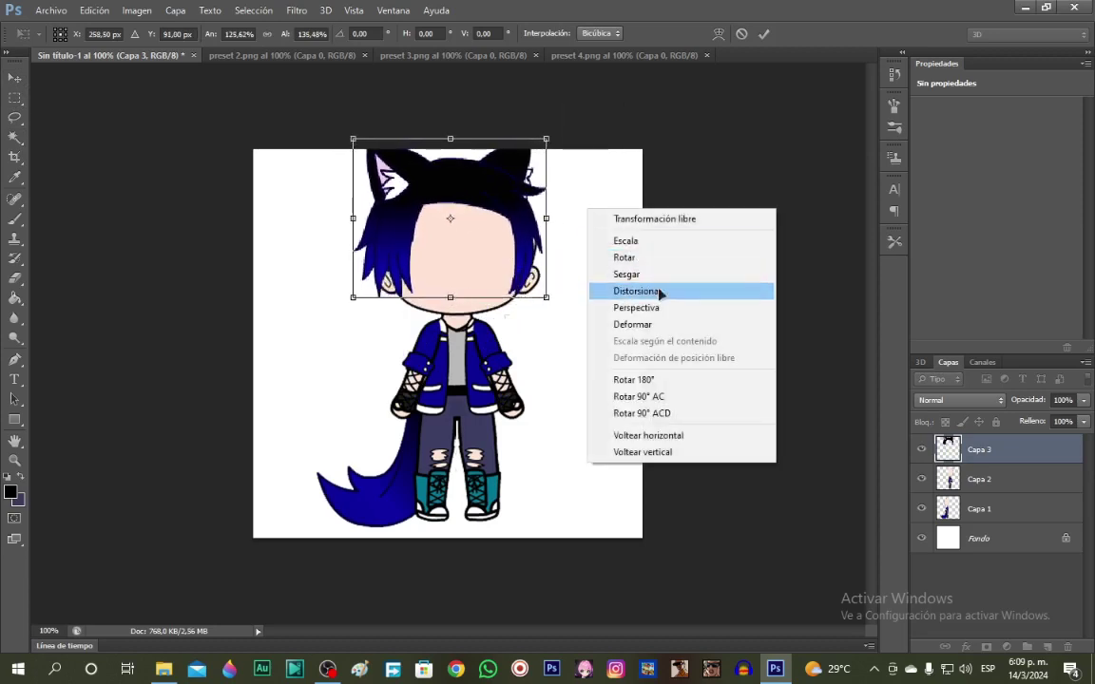
pyautogui.click(651, 325)
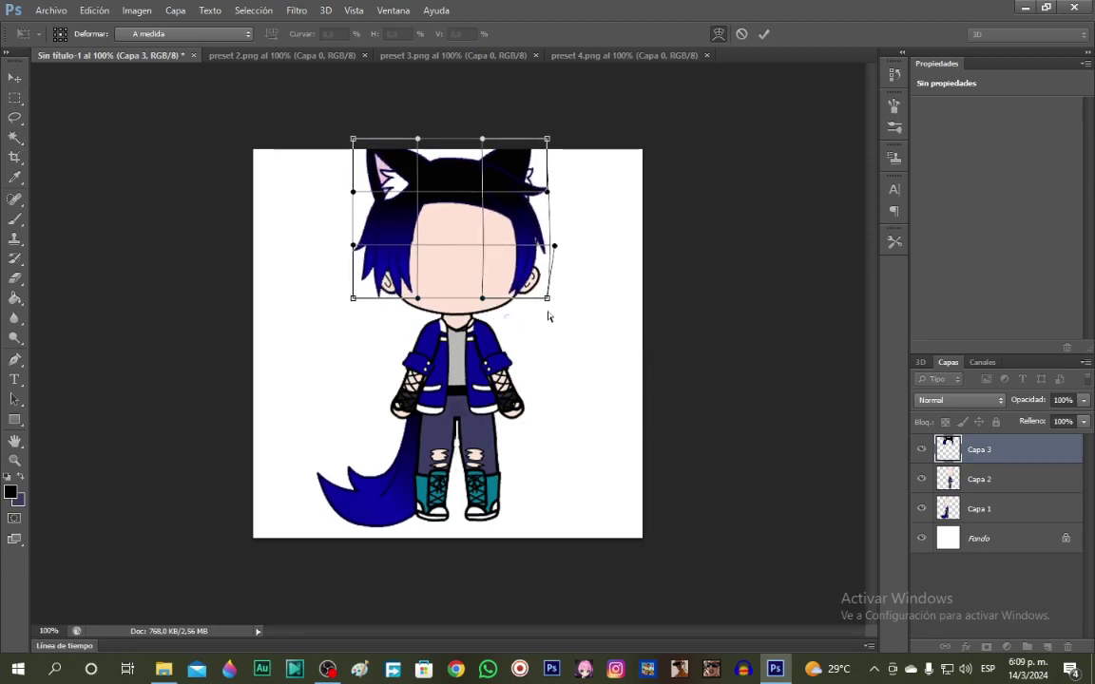
pyautogui.moveTo(548, 297); pyautogui.dragTo(551, 305)
pyautogui.moveTo(548, 140); pyautogui.dragTo(545, 138)
pyautogui.moveTo(556, 247)
pyautogui.mouseDown()
pyautogui.moveTo(545, 246)
pyautogui.moveTo(562, 237)
pyautogui.mouseUp()
pyautogui.moveTo(547, 191); pyautogui.dragTo(552, 186)
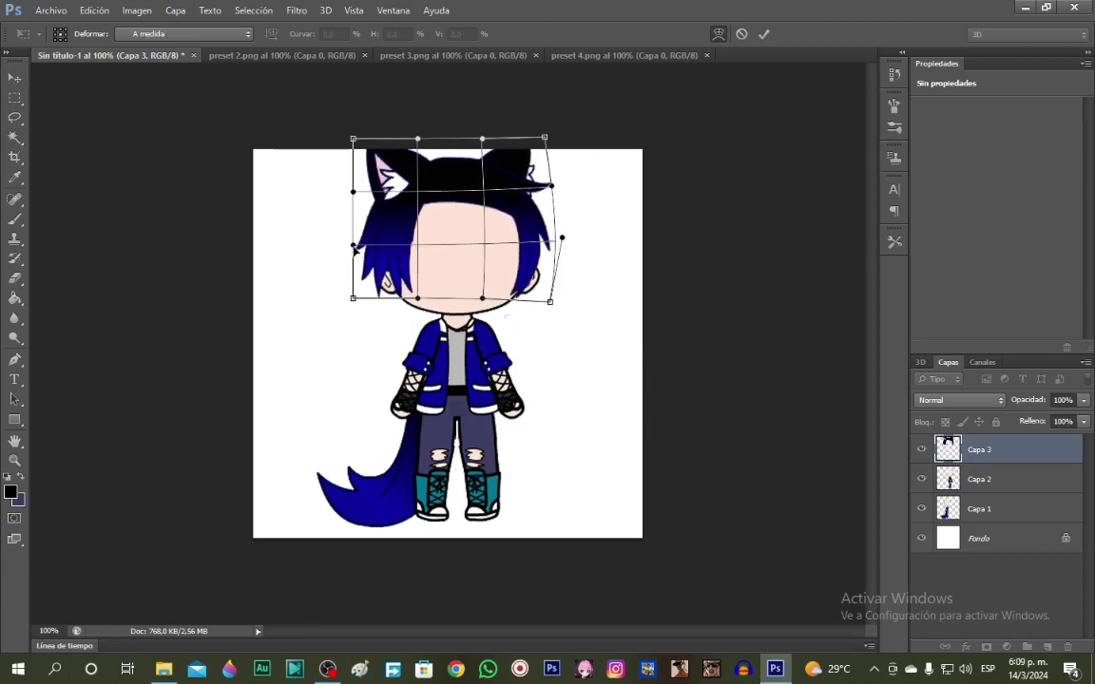
pyautogui.moveTo(352, 245); pyautogui.dragTo(347, 245)
pyautogui.moveTo(352, 192)
pyautogui.mouseDown()
pyautogui.moveTo(342, 194)
pyautogui.moveTo(356, 193)
pyautogui.mouseUp()
pyautogui.moveTo(422, 195); pyautogui.dragTo(411, 198)
pyautogui.moveTo(414, 249); pyautogui.dragTo(410, 250)
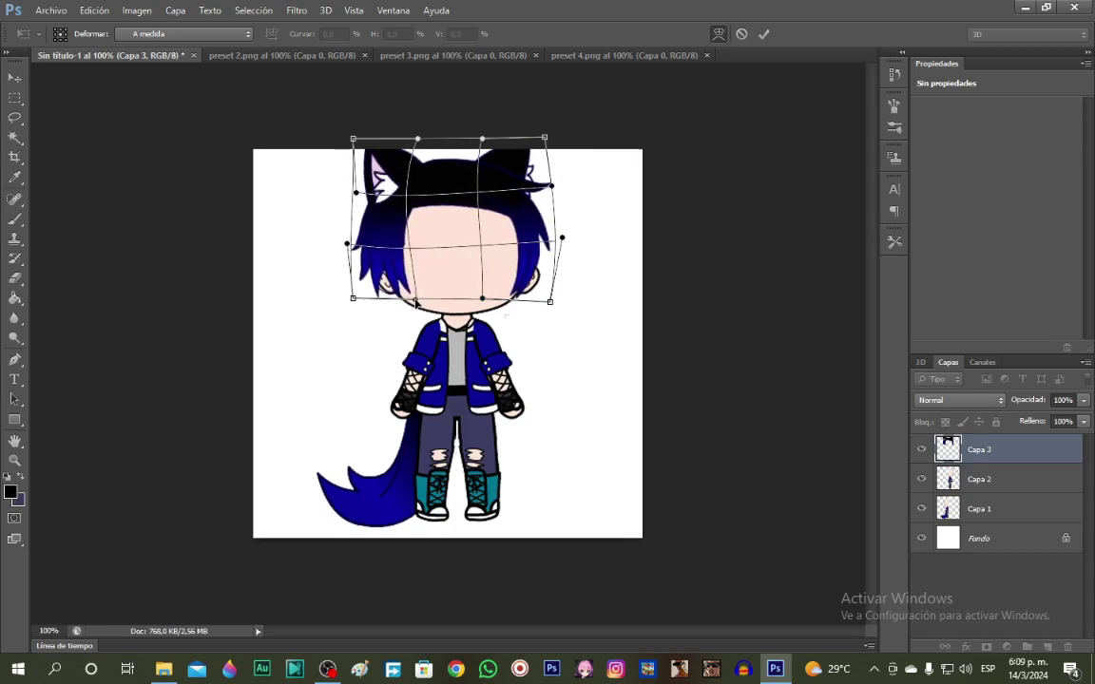
pyautogui.click(763, 34)
# Copy the front fringe from preset 3.png and paste it as a new layer into the character drawing.
pyautogui.click(347, 57)
pyautogui.press('m')
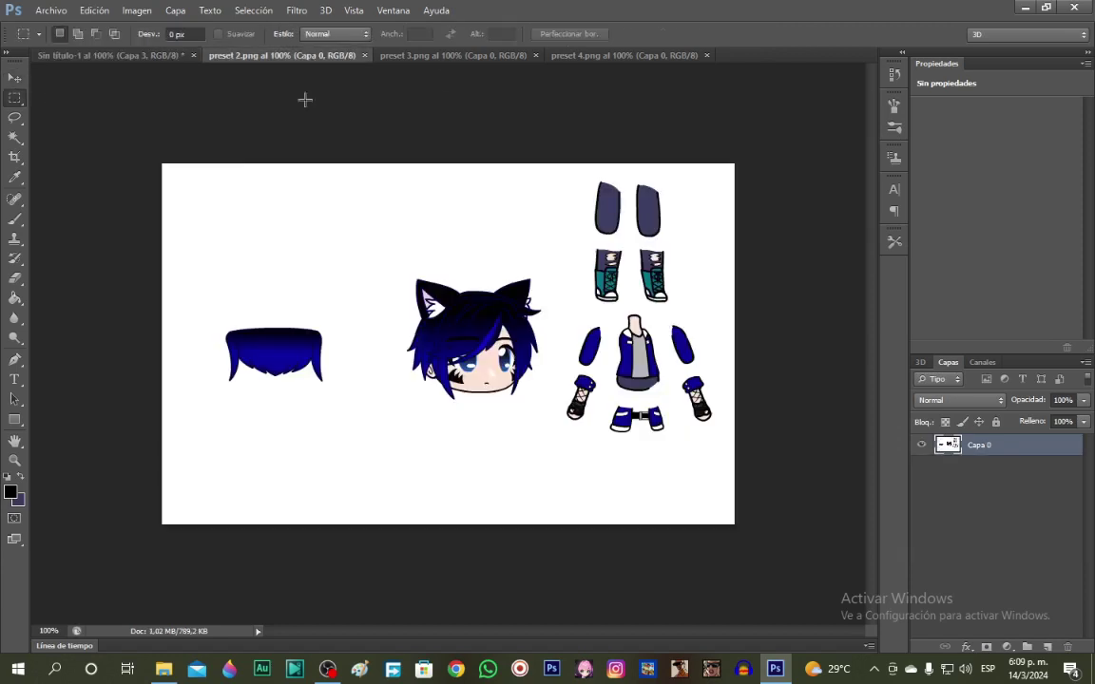
pyautogui.click(401, 57)
pyautogui.moveTo(398, 255); pyautogui.dragTo(429, 228)
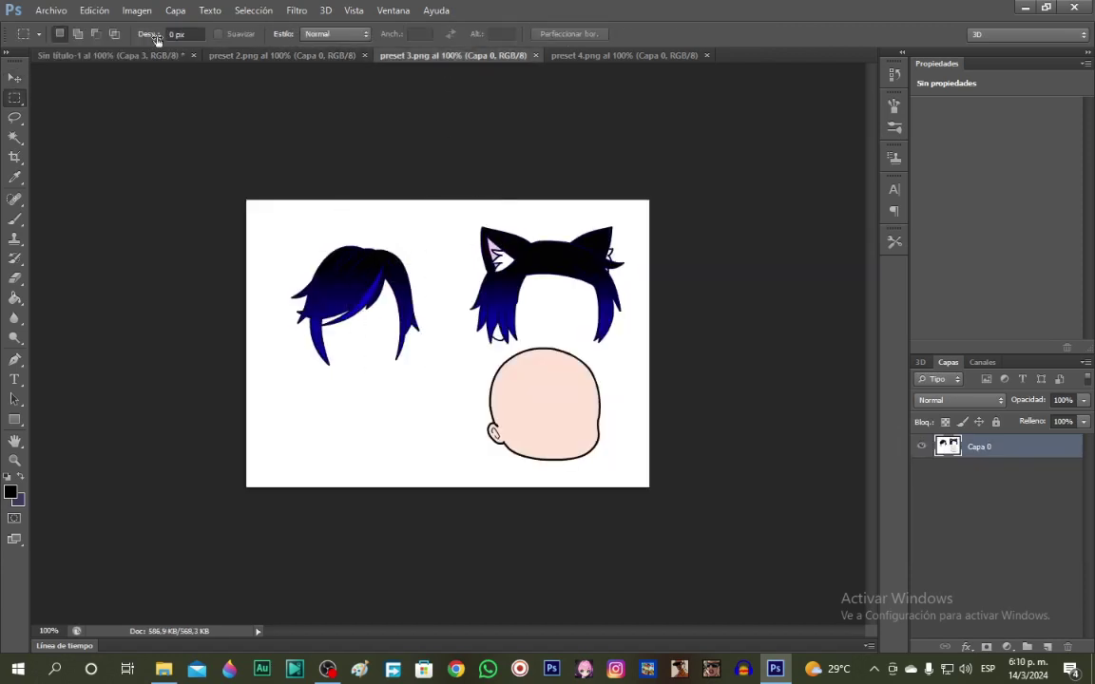
pyautogui.hotkey('ctrl', 'c')
pyautogui.click(142, 55)
pyautogui.hotkey('ctrl', 'v')
# Remove the fringe's white background with the Magic Wand, using the De 1 punto sample size for the gap beneath the bangs.
pyautogui.click(15, 78)
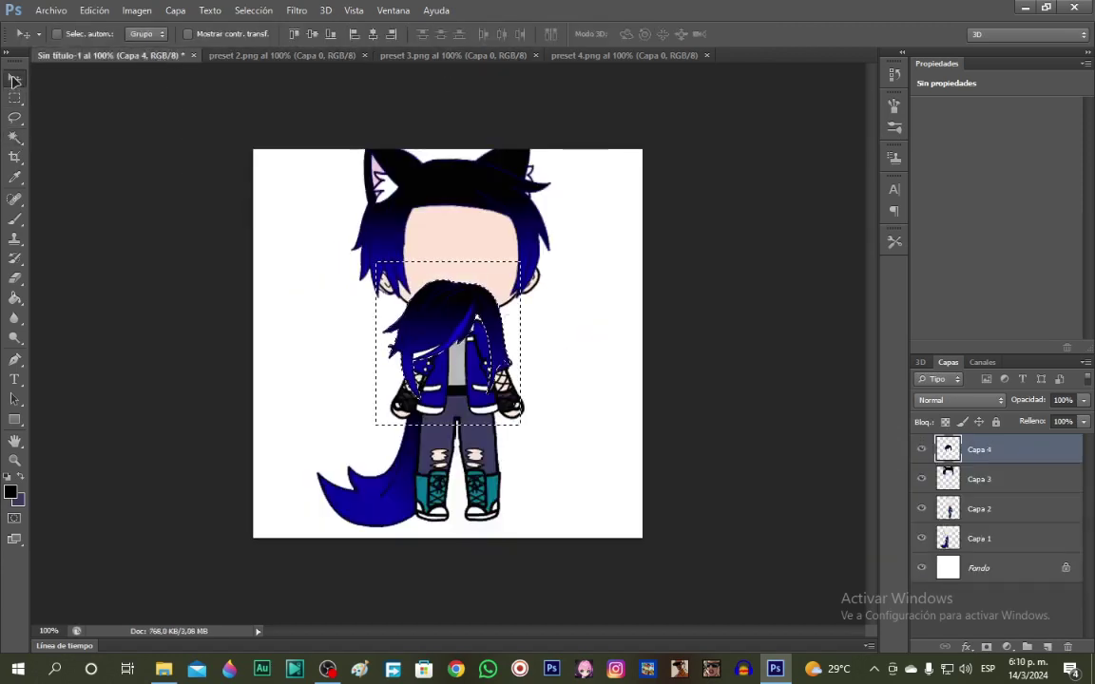
pyautogui.click(14, 137)
pyautogui.click(348, 428)
pyautogui.click(418, 357)
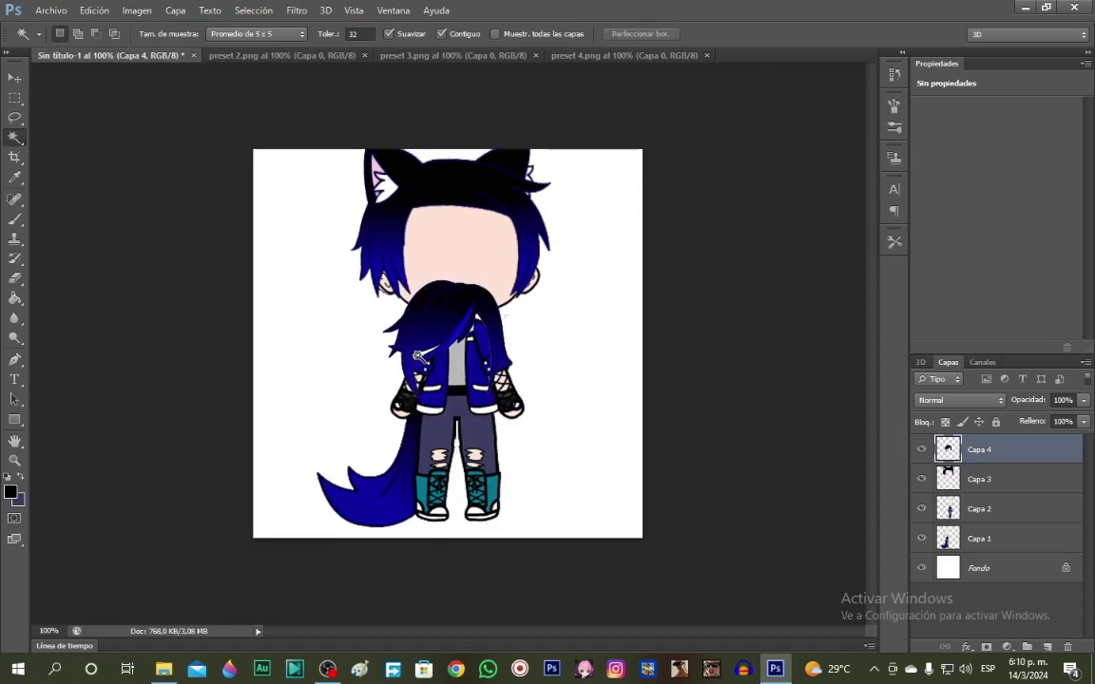
pyautogui.click(257, 33)
pyautogui.click(228, 44)
pyautogui.click(418, 355)
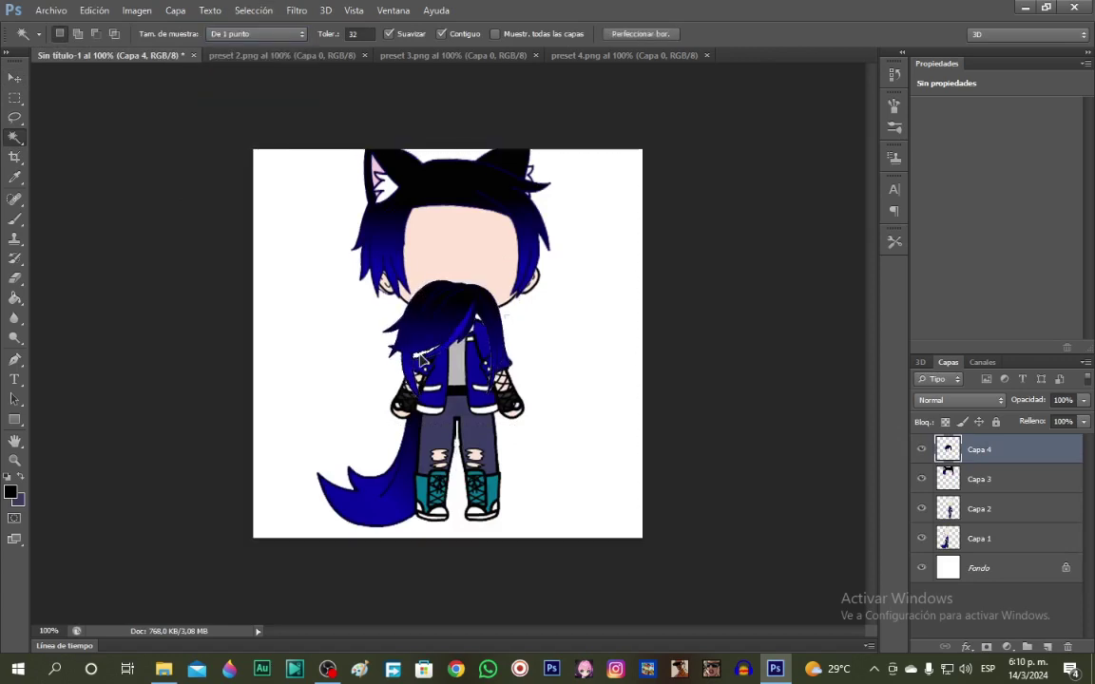
# Move the fringe onto the head and stretch it to about 128% width, extending its strands down to the chin line.
pyautogui.click(14, 78)
pyautogui.moveTo(429, 375); pyautogui.dragTo(531, 239)
pyautogui.hotkey('ctrl', 't')
pyautogui.moveTo(459, 179); pyautogui.dragTo(458, 174)
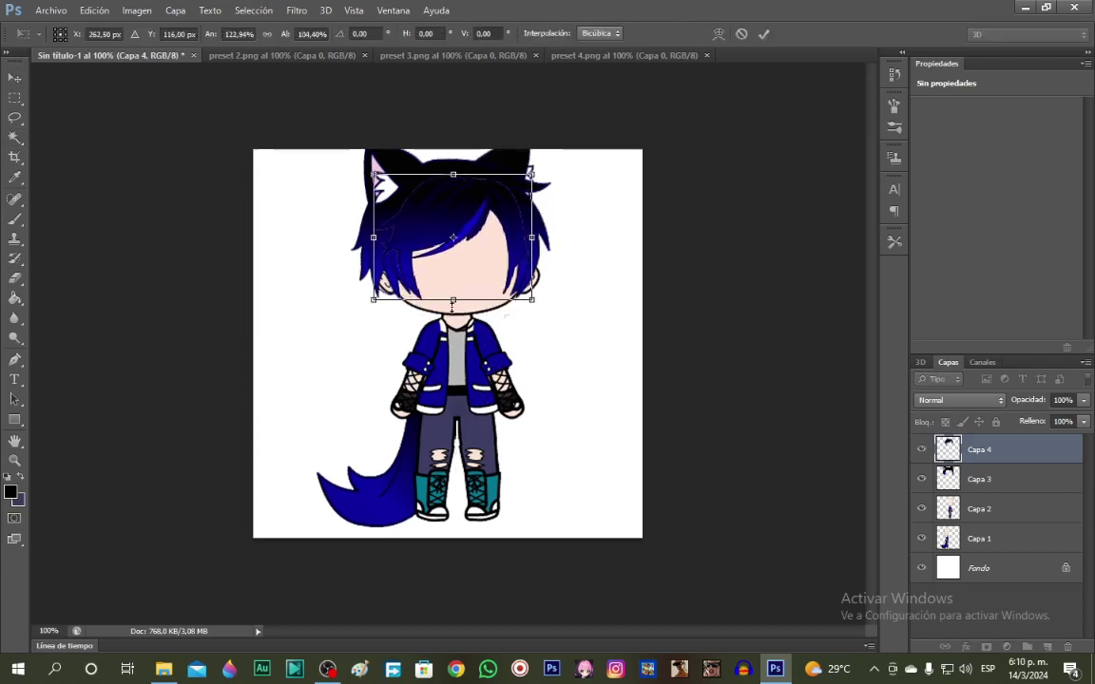
pyautogui.moveTo(453, 300); pyautogui.dragTo(454, 307)
pyautogui.moveTo(378, 243); pyautogui.dragTo(371, 243)
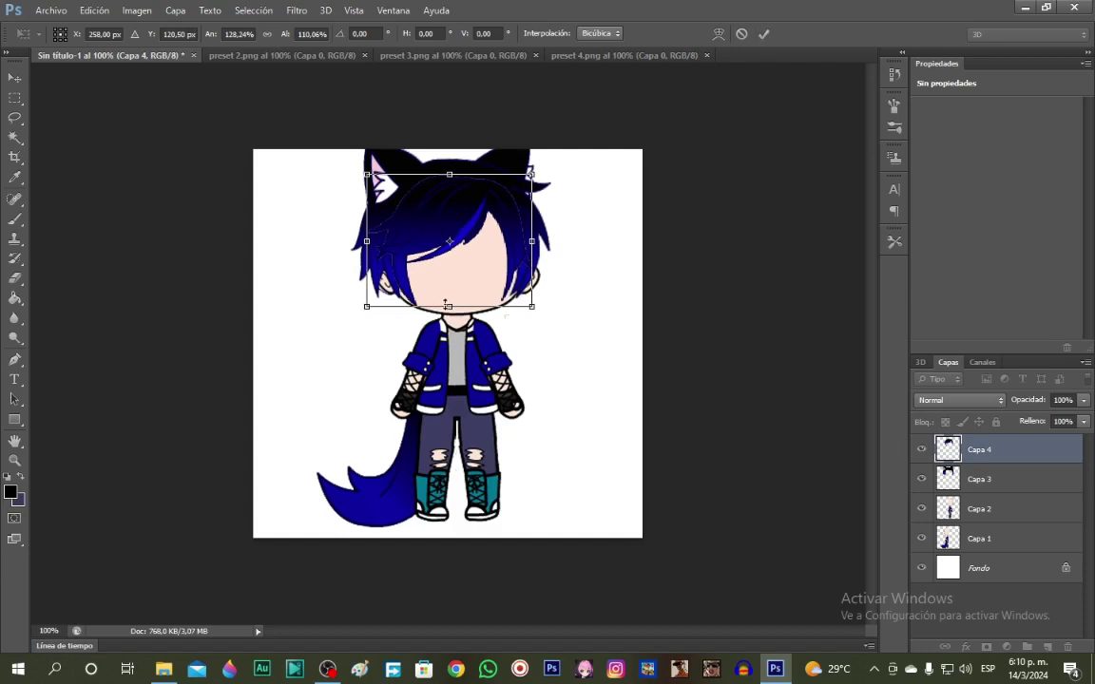
pyautogui.moveTo(446, 304); pyautogui.dragTo(449, 312)
pyautogui.click(763, 35)
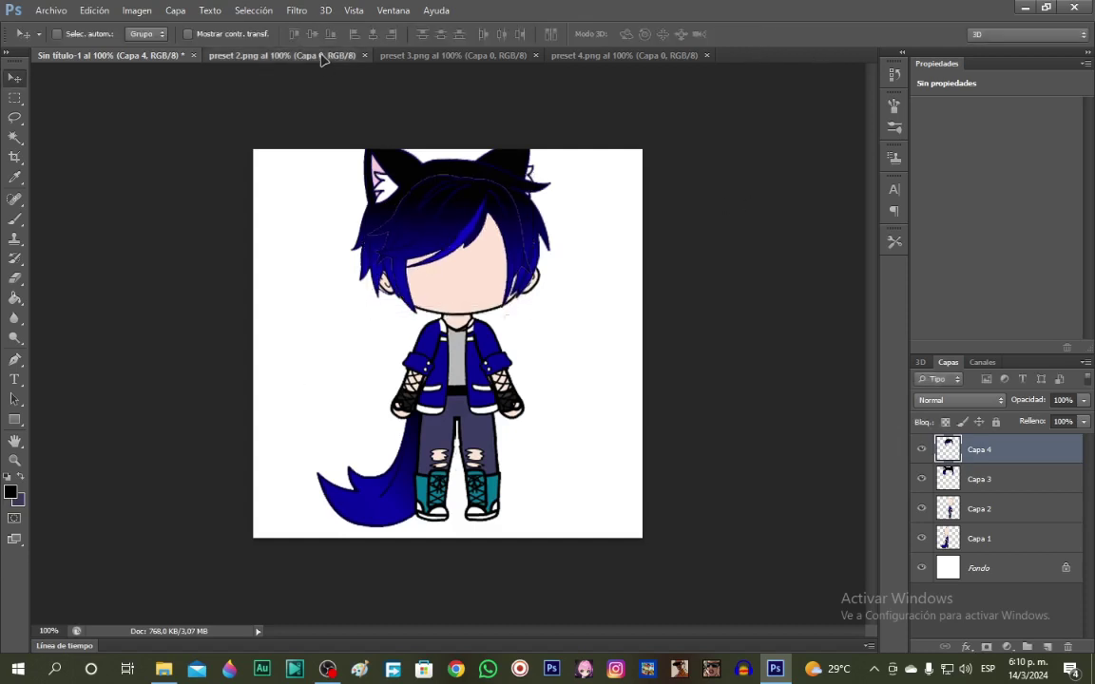
# Copy the separate back hair piece from preset 2.png and paste it as a new layer into the character drawing.
pyautogui.click(323, 54)
pyautogui.press('m')
pyautogui.moveTo(196, 434); pyautogui.dragTo(363, 322)
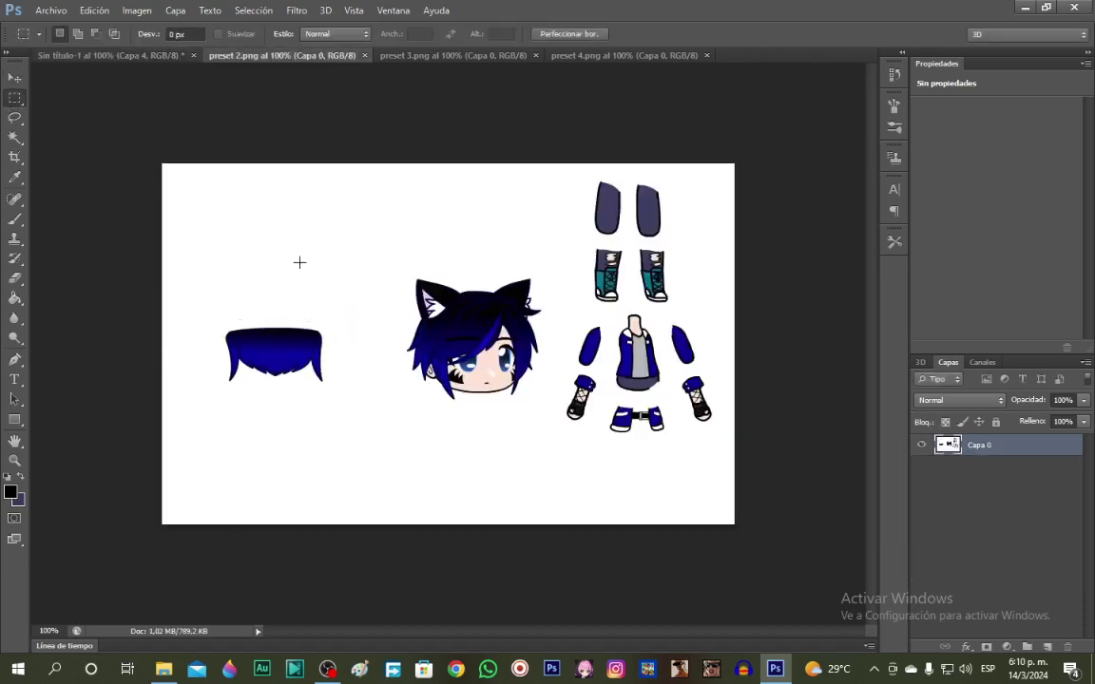
pyautogui.click(107, 55)
pyautogui.hotkey('ctrl', 'v')
# Delete the back hair's white background and move its layer, Capa 5, directly above Fondo.
pyautogui.click(15, 138)
pyautogui.click(502, 359)
pyautogui.press('Delete')
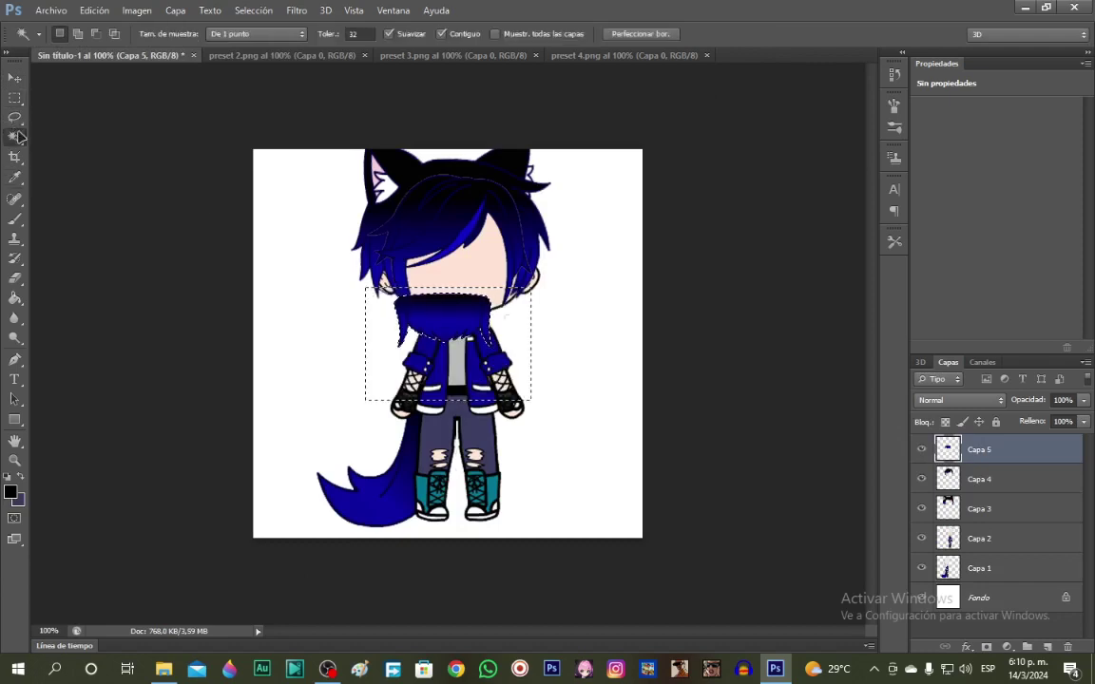
pyautogui.click(14, 98)
pyautogui.click(38, 96)
pyautogui.moveTo(1020, 518); pyautogui.dragTo(979, 568)
pyautogui.press('v')
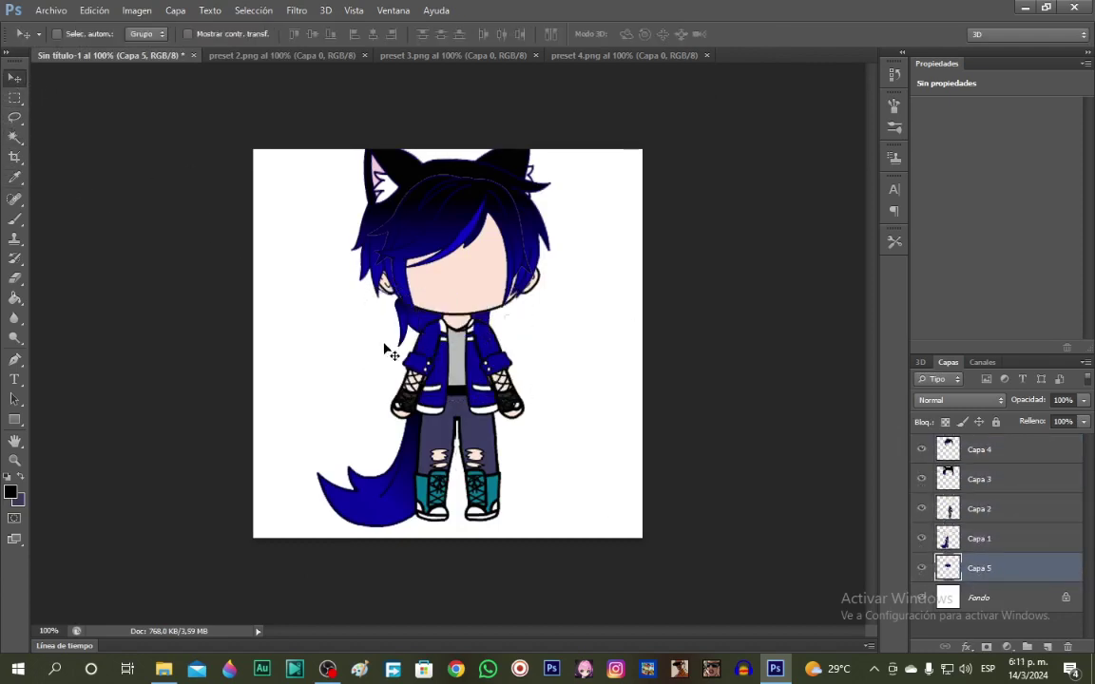
# Position the back hair behind the head and scale it to about 151% width and 138% height.
pyautogui.moveTo(386, 349); pyautogui.dragTo(399, 312)
pyautogui.hotkey('ctrl', 't')
pyautogui.moveTo(452, 286)
pyautogui.mouseDown()
pyautogui.moveTo(457, 242)
pyautogui.moveTo(458, 267)
pyautogui.mouseUp()
pyautogui.moveTo(520, 313); pyautogui.dragTo(521, 303)
pyautogui.moveTo(451, 322); pyautogui.dragTo(452, 329)
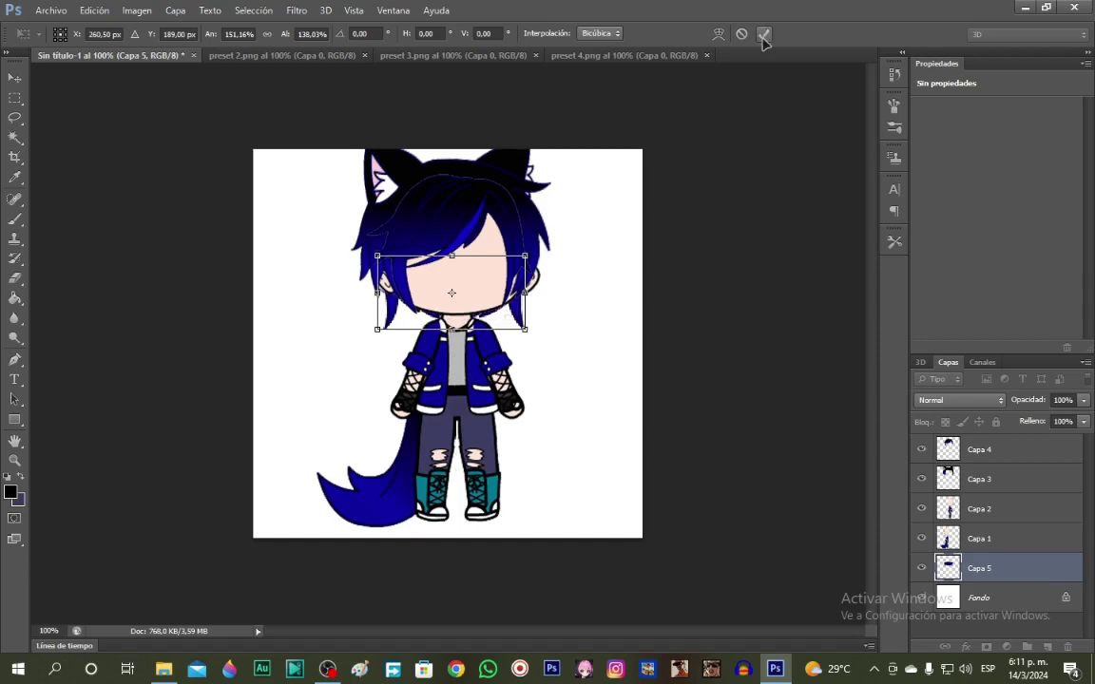
pyautogui.click(763, 35)
# Save the character drawing as Sin título-1.psd.
pyautogui.click(51, 9)
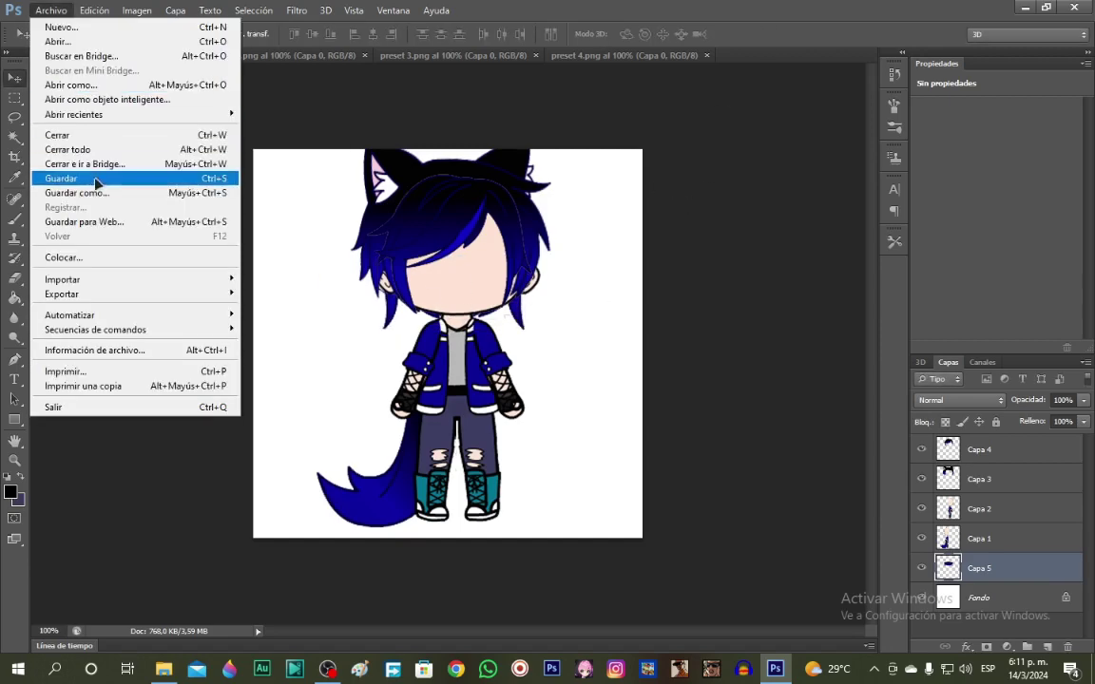
pyautogui.click(93, 163)
pyautogui.press('Return')
pyautogui.click(720, 205)
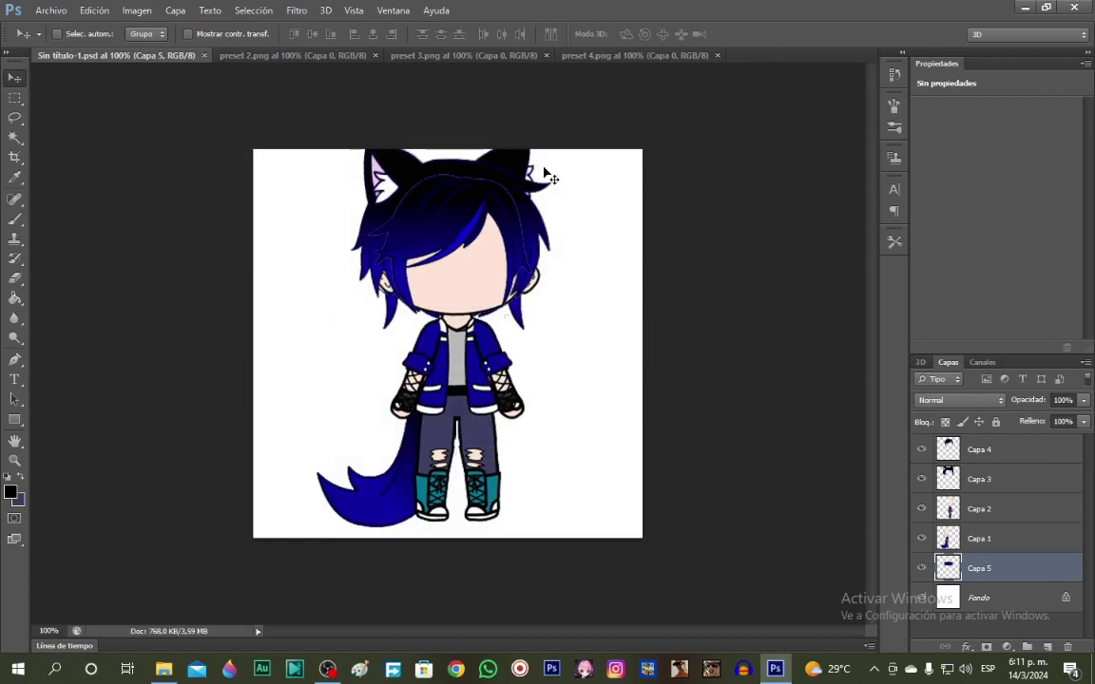
# Close the preset 2.png, preset 3.png and preset 4.png documents, leaving only the character drawing open.
pyautogui.click(292, 57)
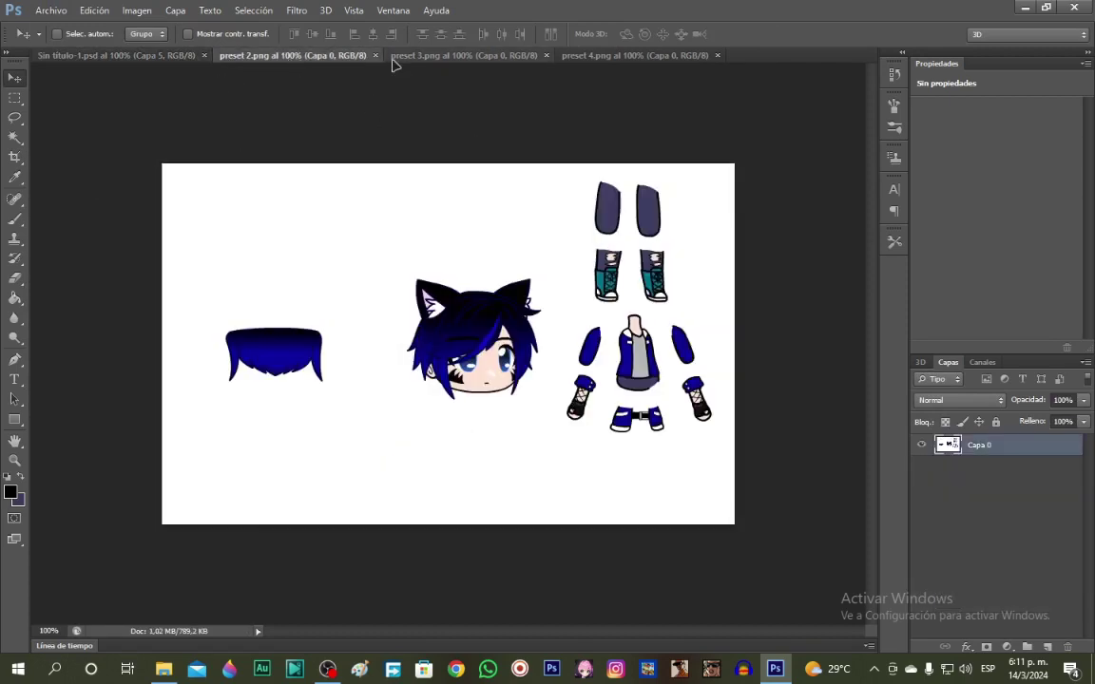
pyautogui.click(375, 55)
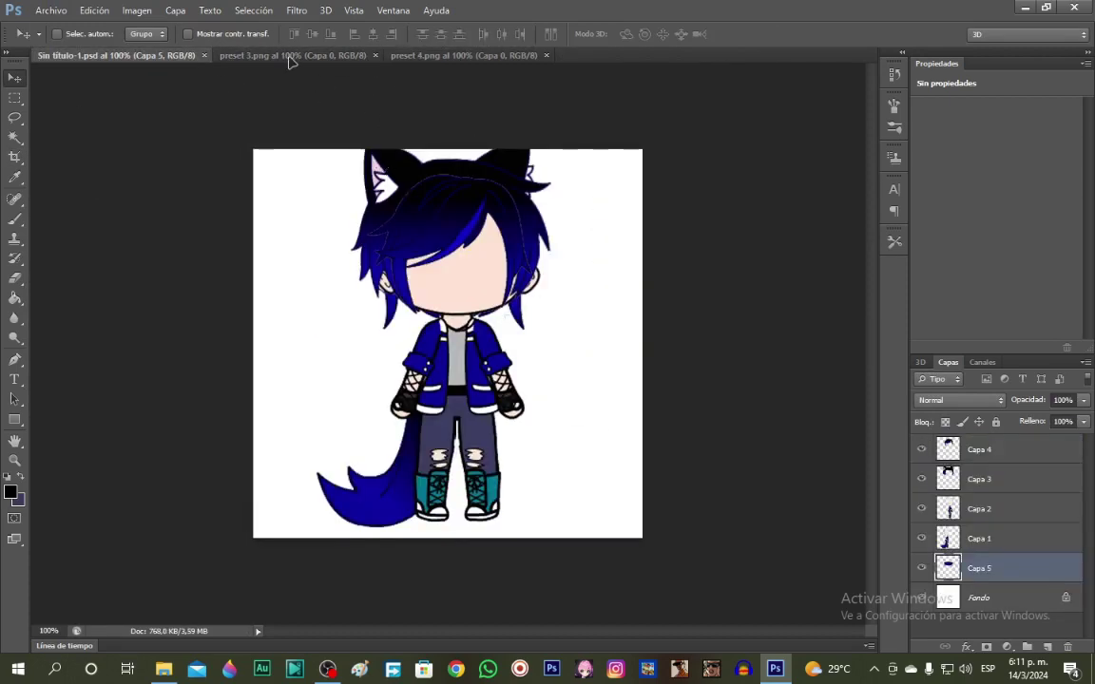
pyautogui.click(292, 56)
pyautogui.click(376, 56)
pyautogui.click(293, 57)
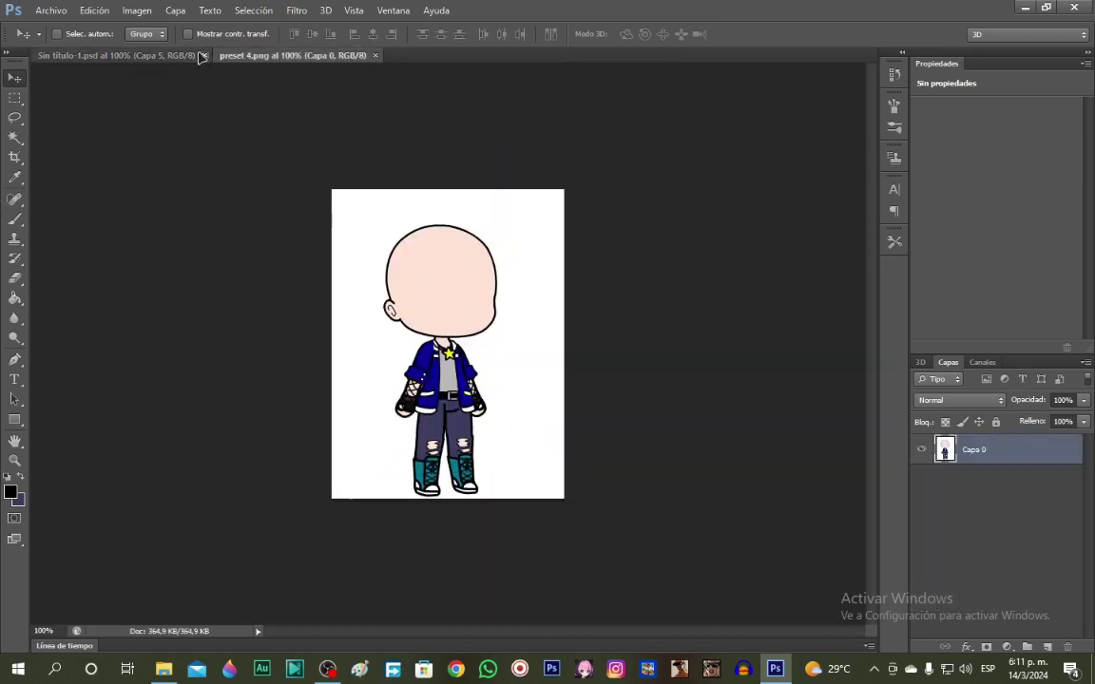
pyautogui.click(190, 57)
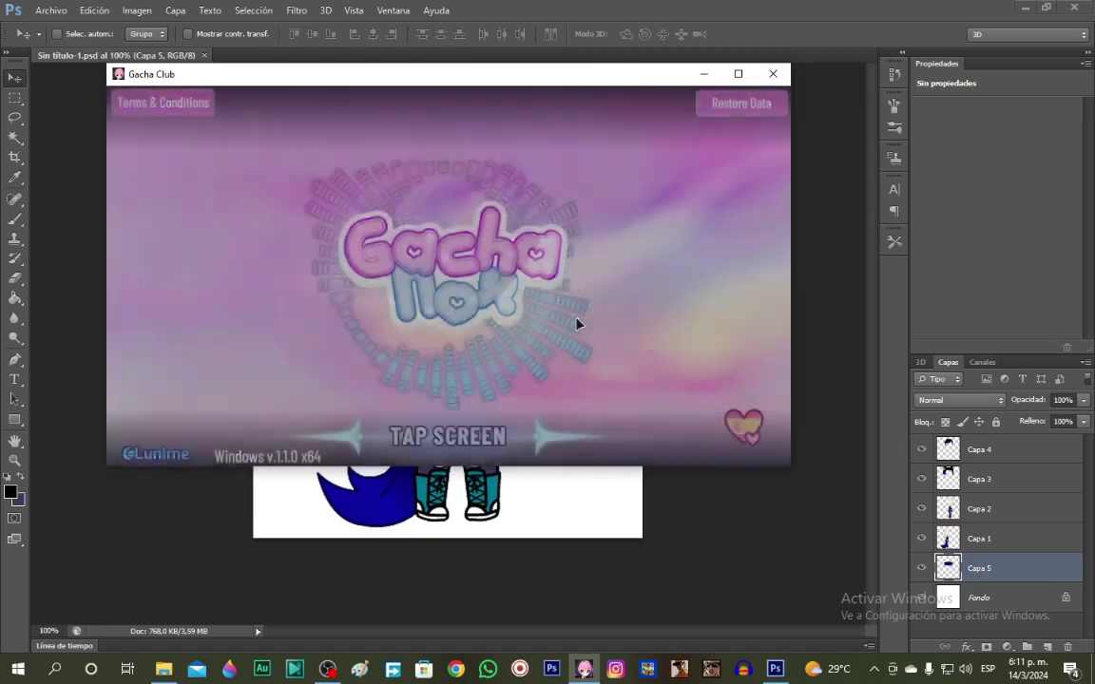
# In Gacha Club, turn off the character's hair display and show the head map with the face separated from the head.
pyautogui.click(577, 324)
pyautogui.click(566, 288)
pyautogui.click(576, 122)
pyautogui.click(653, 232)
pyautogui.click(403, 113)
pyautogui.click(751, 114)
pyautogui.click(625, 113)
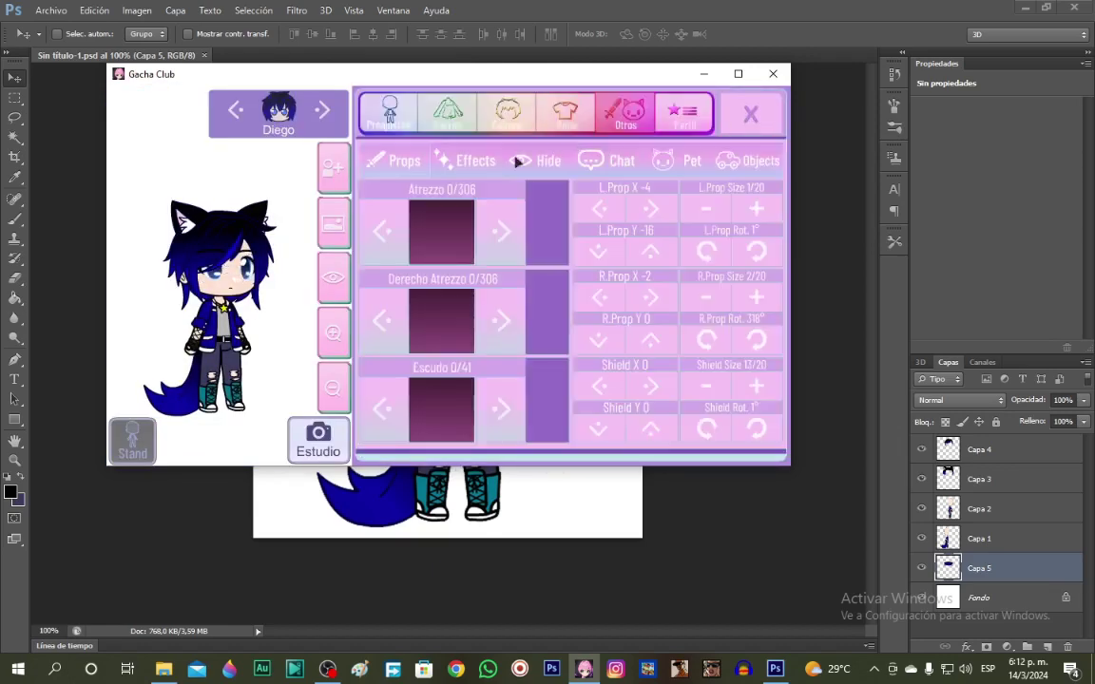
pyautogui.click(519, 162)
pyautogui.click(601, 220)
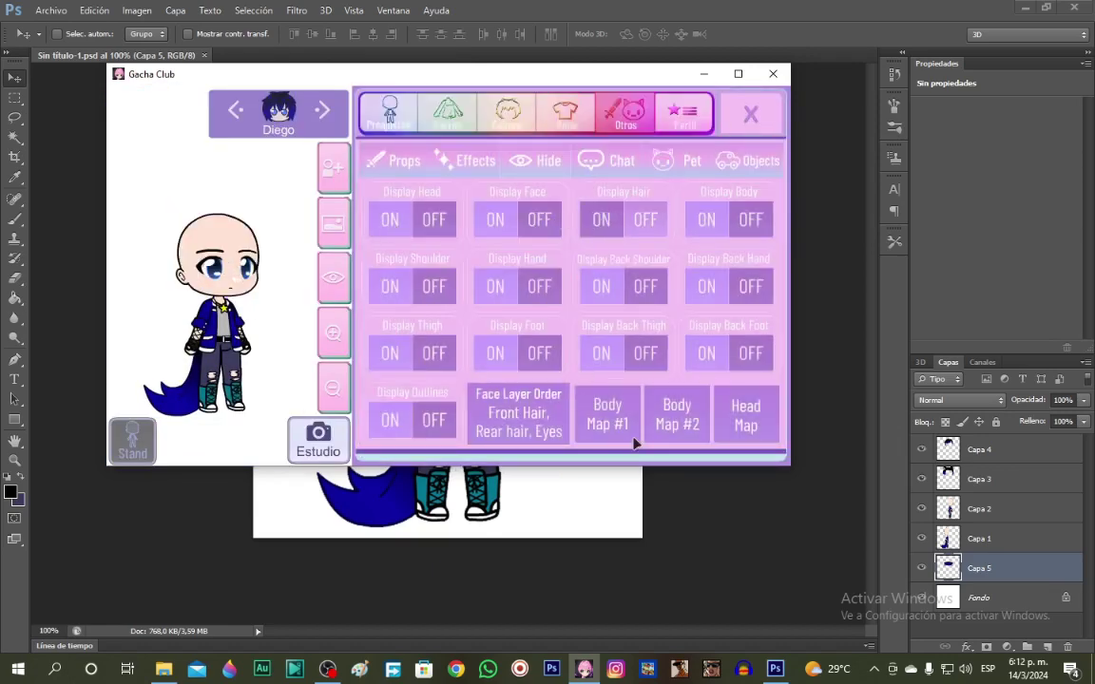
pyautogui.click(634, 439)
# Capture the area around the eyes, eyebrows and mouth and save it as a PNG named preset 5.
pyautogui.click(876, 671)
pyautogui.click(873, 639)
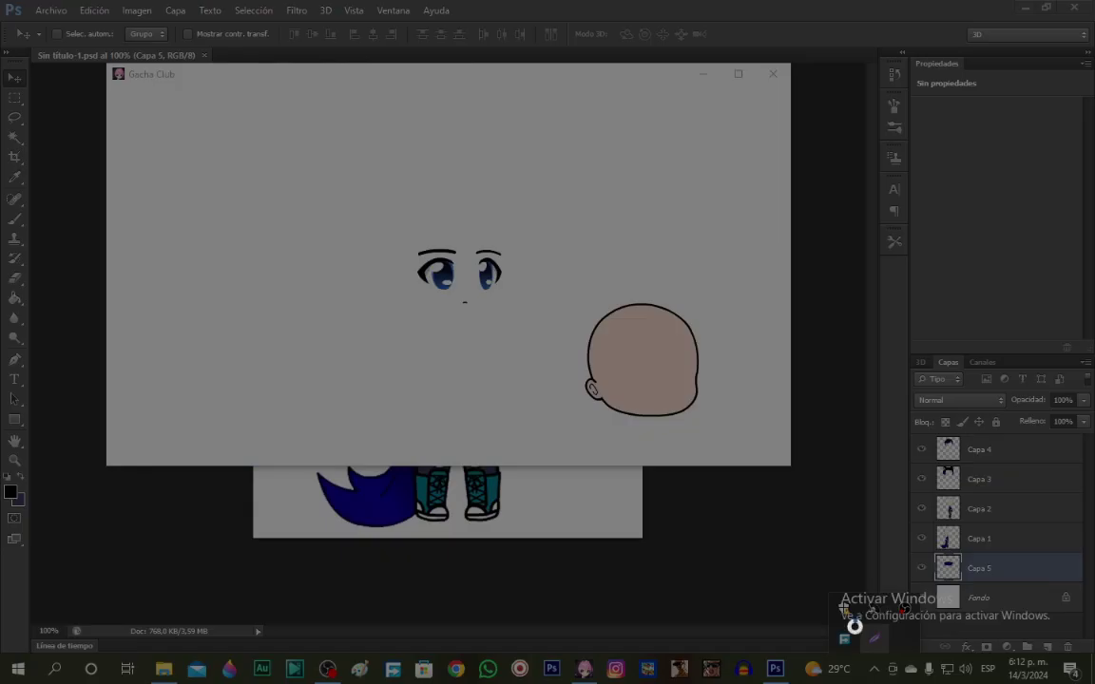
pyautogui.moveTo(395, 326); pyautogui.dragTo(525, 232)
pyautogui.click(489, 340)
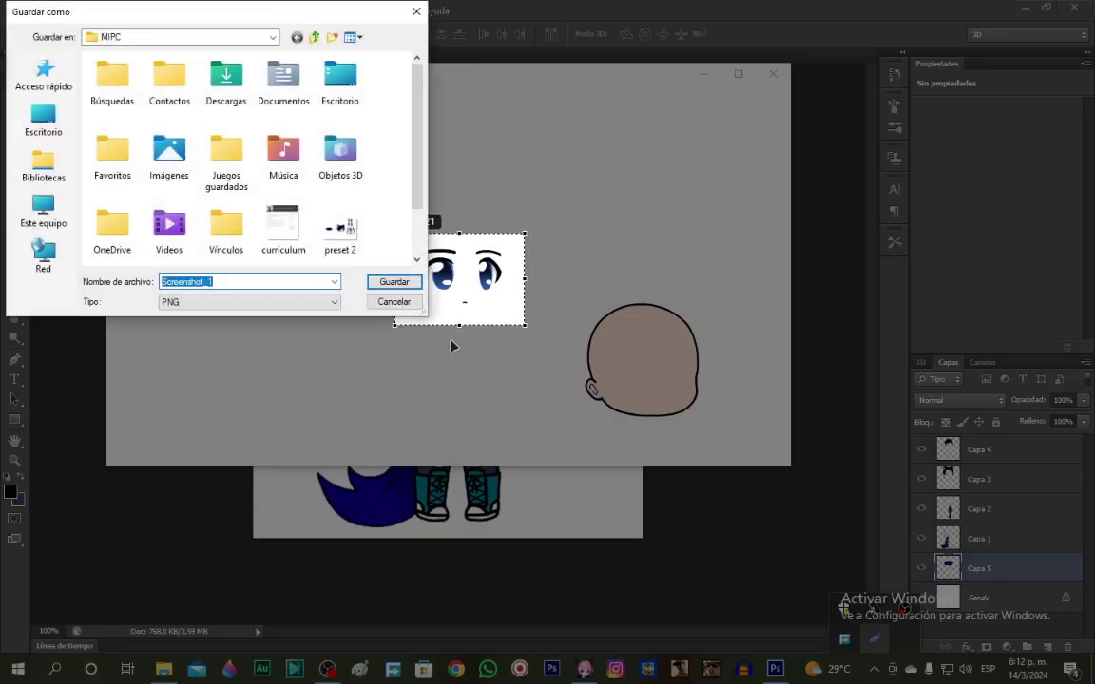
pyautogui.write('preset 5')
pyautogui.press('Return')
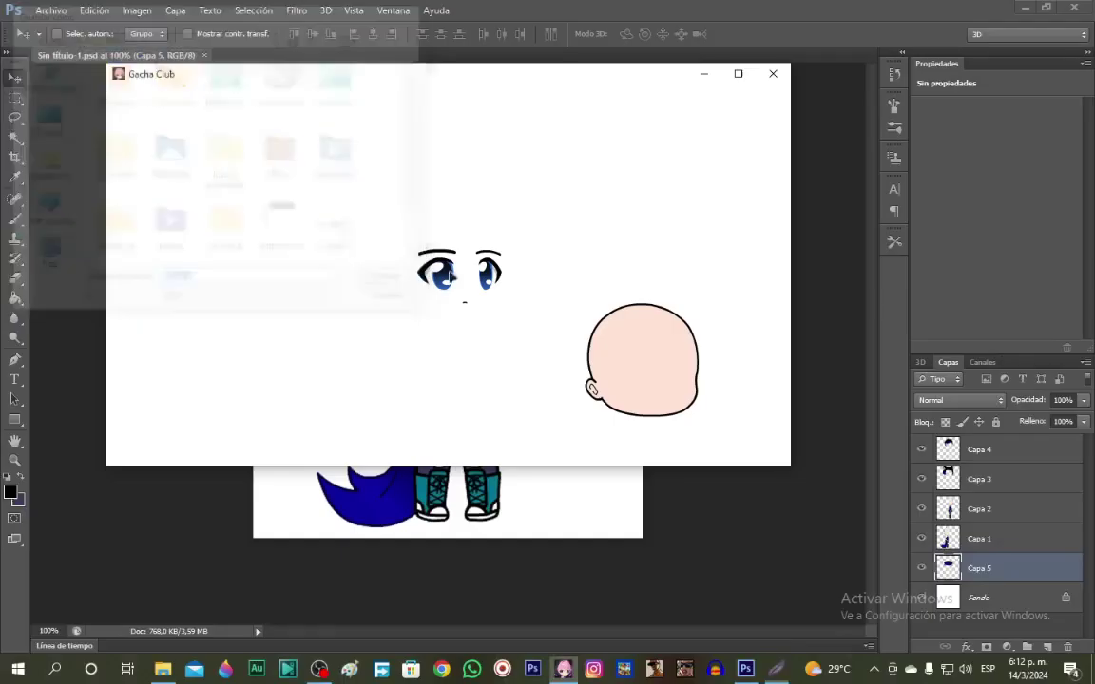
# Leave the head map, turn the character's hair display back on and return to Gacha Club's main screen.
pyautogui.click(1069, 560)
pyautogui.click(567, 333)
pyautogui.click(613, 220)
pyautogui.click(751, 114)
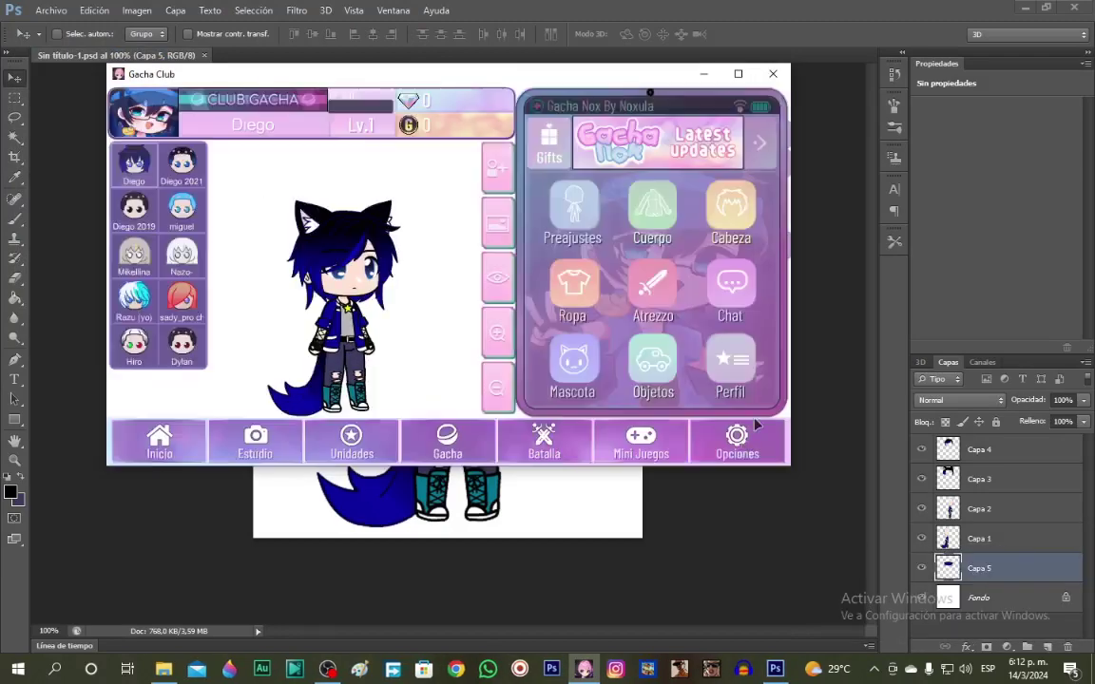
# Quit Gacha Club and return to the character drawing in Photoshop.
pyautogui.click(739, 440)
pyautogui.click(679, 390)
pyautogui.click(549, 333)
# Open preset 5, copy its eyes, eyebrows and mouth into the character drawing, and place the pasted layer above all others.
pyautogui.click(50, 10)
pyautogui.click(53, 40)
pyautogui.doubleClick(608, 395)
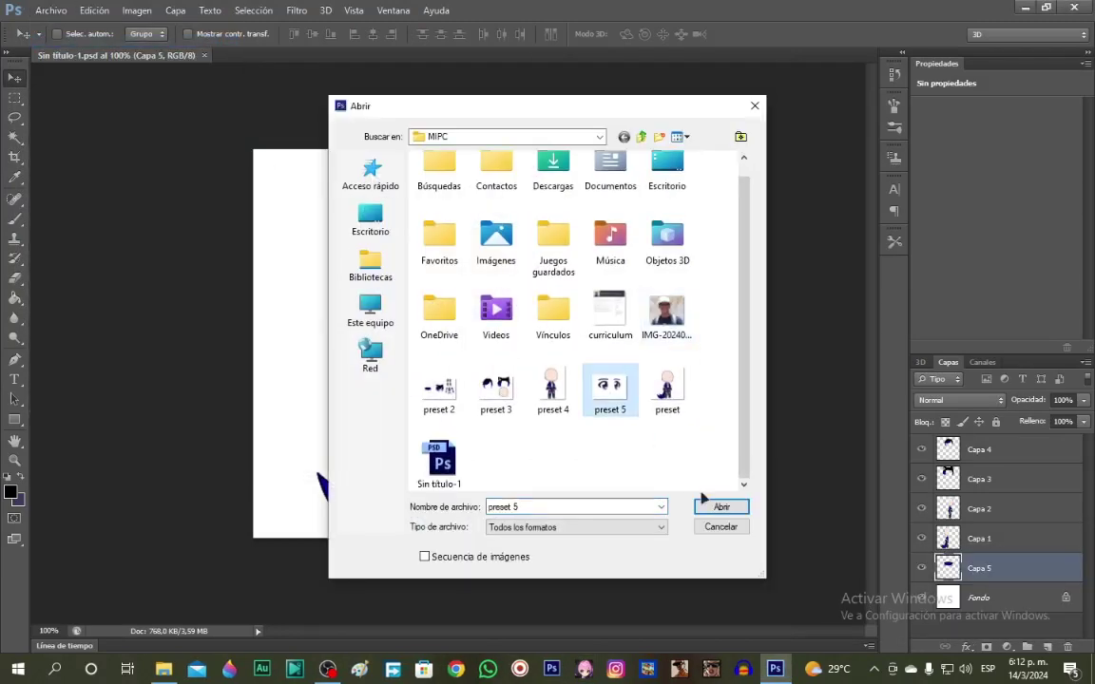
pyautogui.click(375, 55)
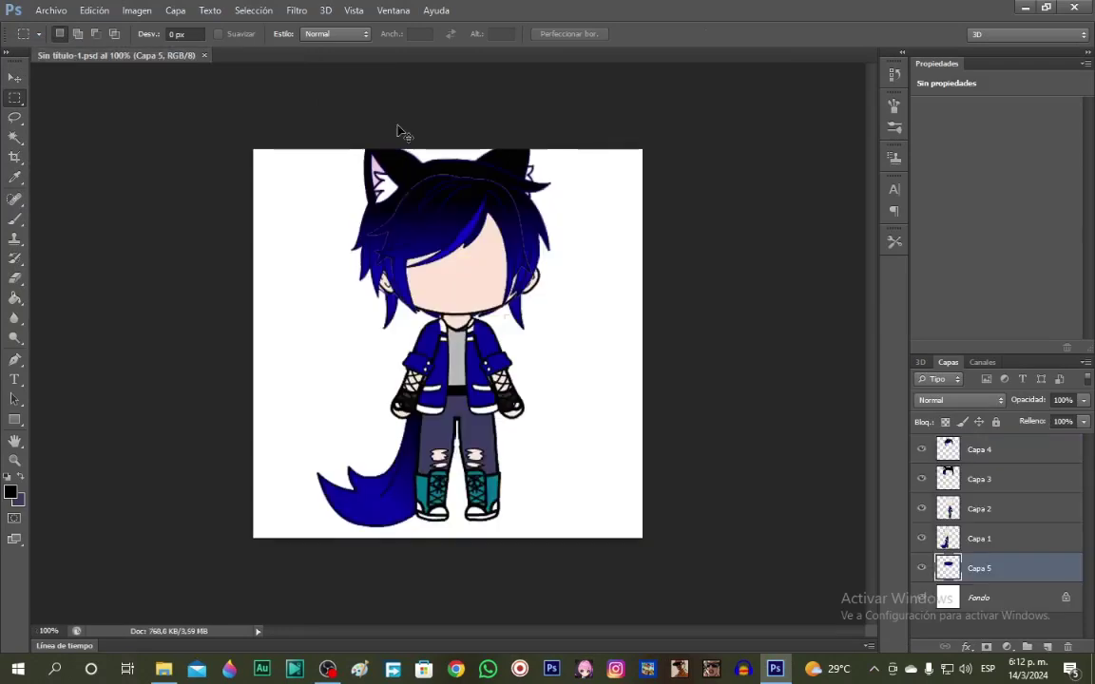
pyautogui.hotkey('ctrl', 'v')
pyautogui.moveTo(1021, 569); pyautogui.dragTo(1039, 454)
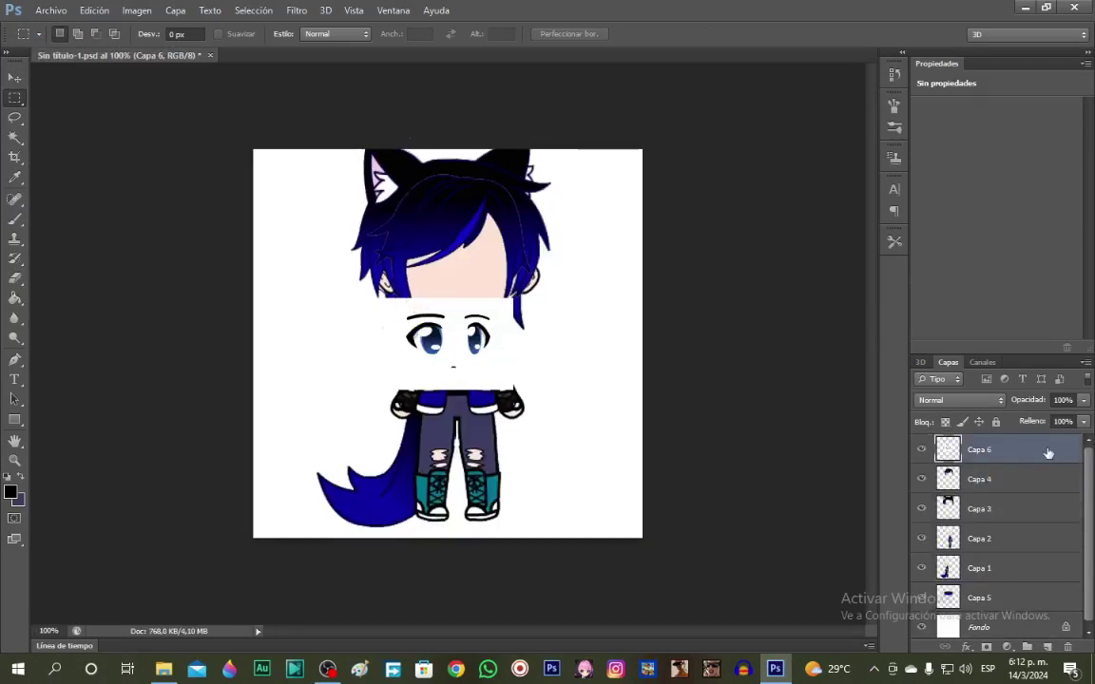
# Try to delete the white background around the pasted facial features and move them onto the head, then undo it.
pyautogui.click(15, 138)
pyautogui.click(487, 385)
pyautogui.press('Delete')
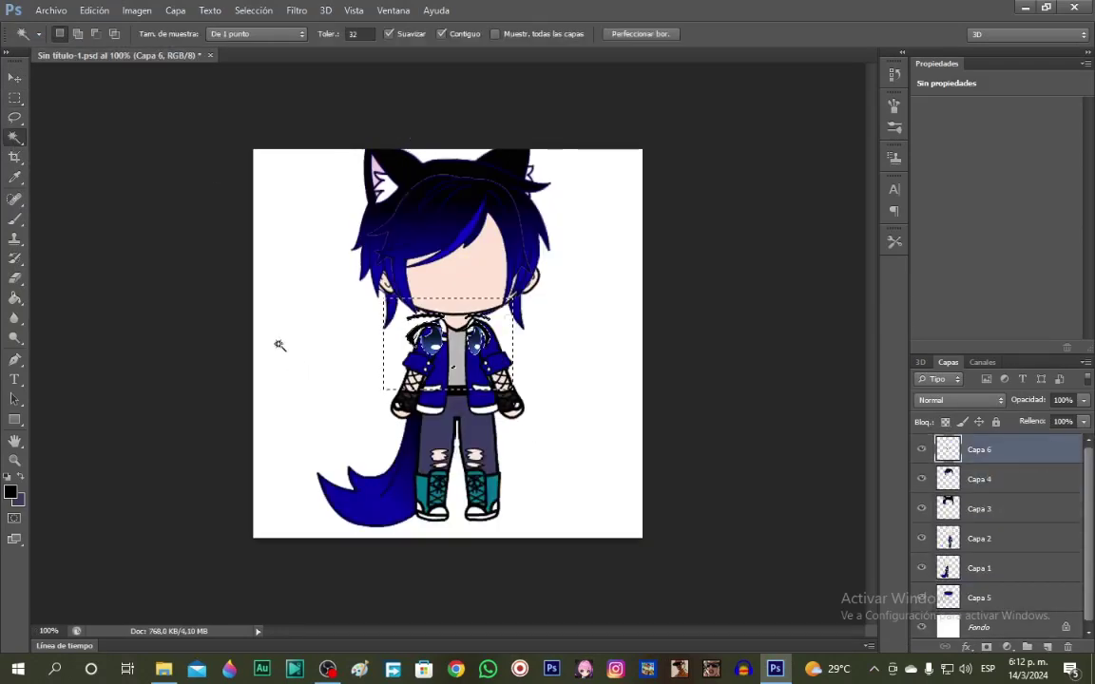
pyautogui.hotkey('ctrl', 'd')
pyautogui.click(15, 76)
pyautogui.moveTo(473, 342); pyautogui.dragTo(477, 287)
pyautogui.hotkey('ctrl', 'alt', 'z')
pyautogui.hotkey('ctrl', 'alt', 'z')
pyautogui.hotkey('ctrl', 'alt', 'z')
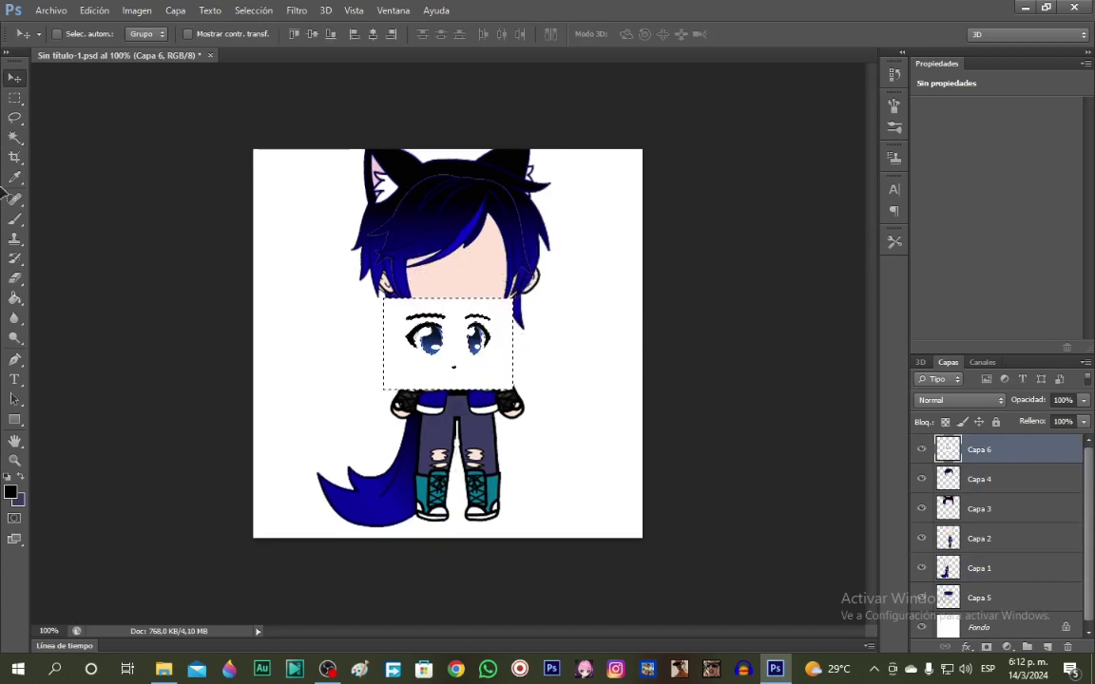
# Clear the selection and draw thin black outlines with a 1 px brush to close the open edges of both eyes.
pyautogui.click(15, 98)
pyautogui.click(76, 328)
pyautogui.click(15, 460)
pyautogui.click(443, 360)
pyautogui.click(399, 344)
pyautogui.click(399, 344)
pyautogui.click(400, 344)
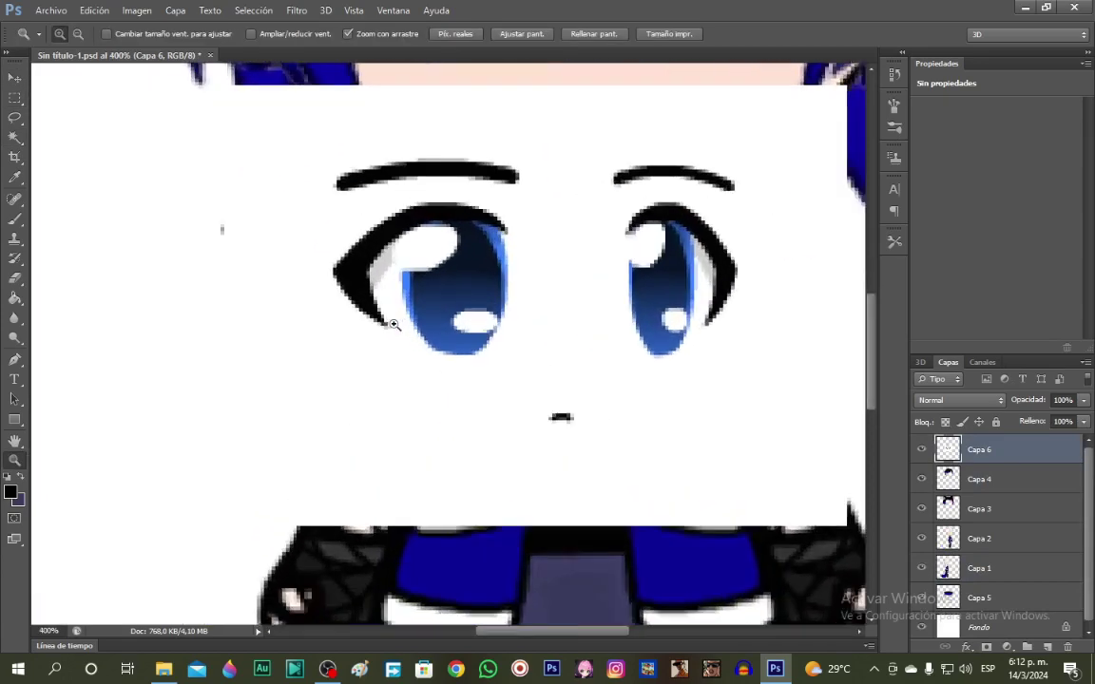
pyautogui.click(399, 344)
pyautogui.click(399, 345)
pyautogui.click(15, 218)
pyautogui.click(77, 36)
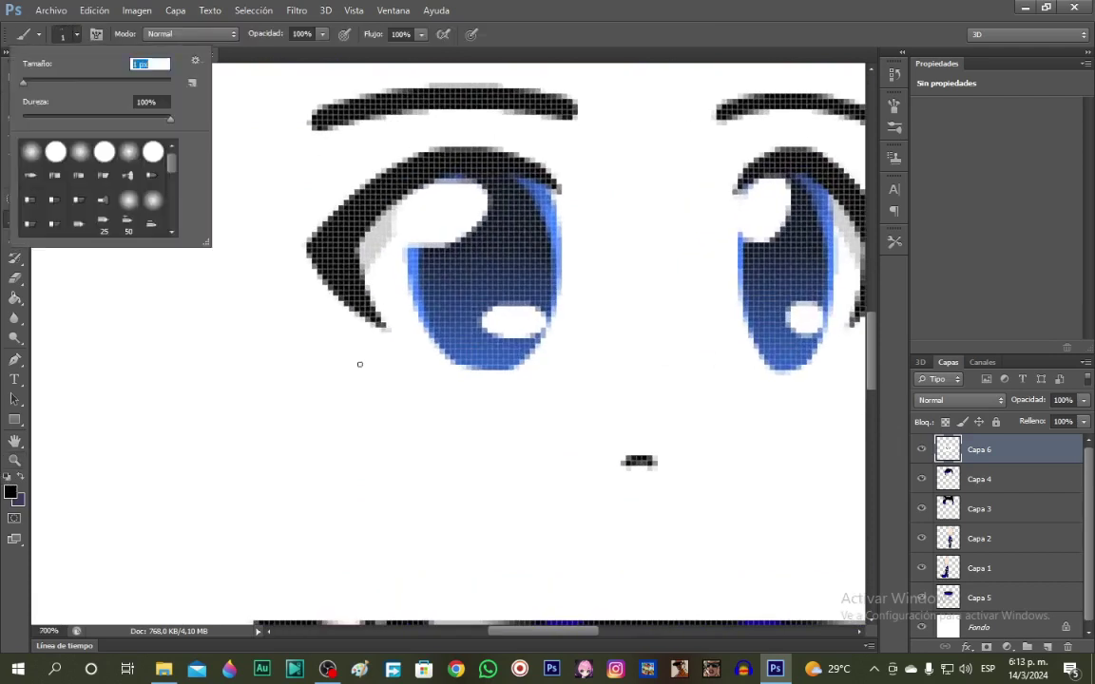
pyautogui.click(383, 325)
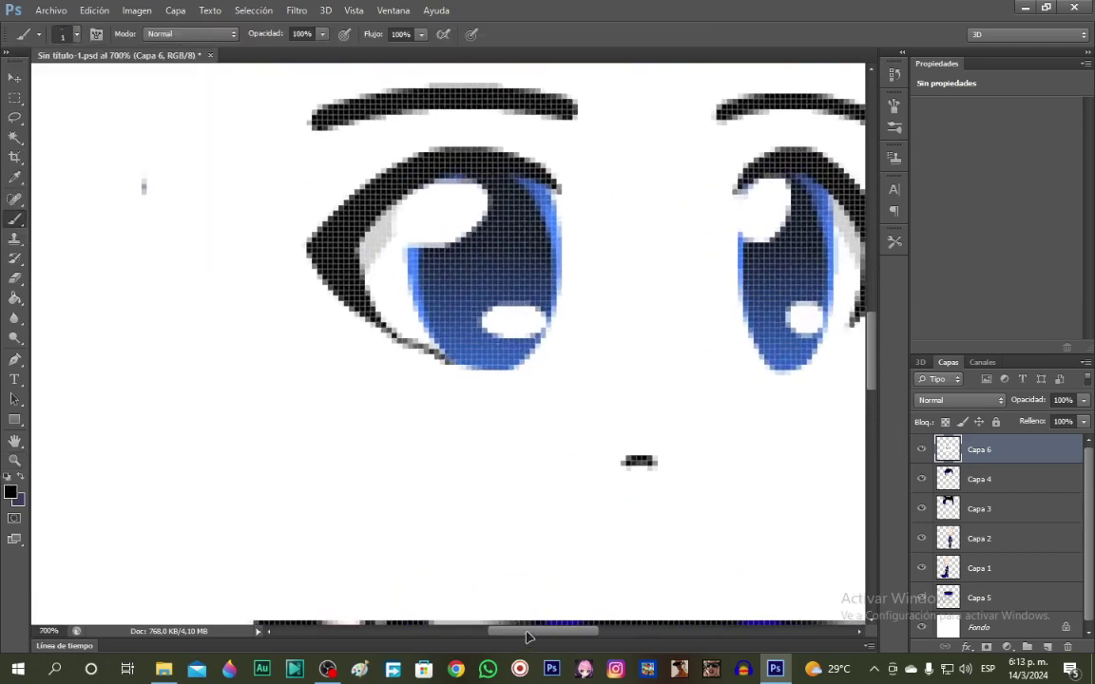
pyautogui.moveTo(529, 637); pyautogui.dragTo(553, 637)
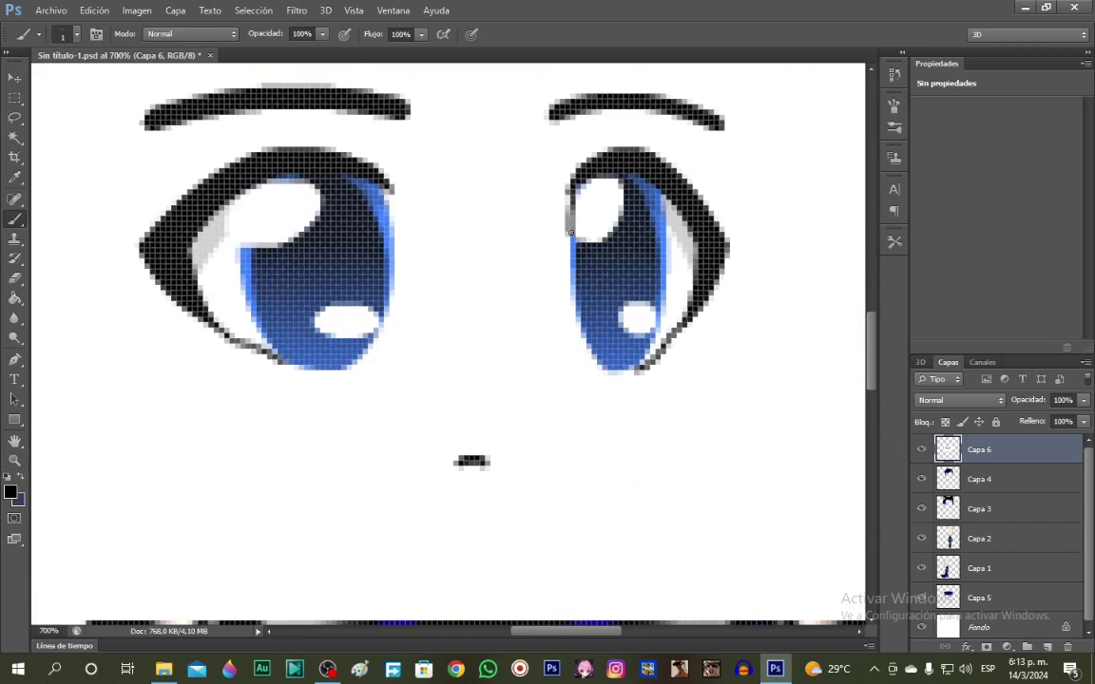
# Select the white background around the outlined facial features with the Magic Wand and delete it.
pyautogui.click(15, 460)
pyautogui.rightClick(157, 335)
pyautogui.click(214, 415)
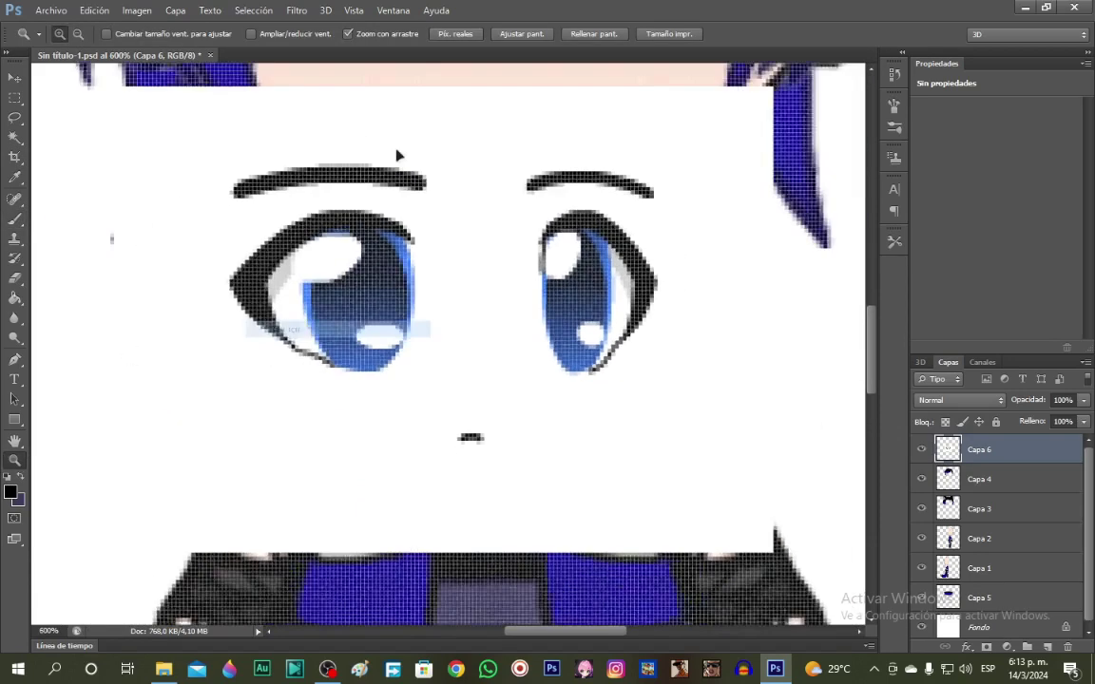
pyautogui.rightClick(398, 154)
pyautogui.click(481, 232)
pyautogui.click(15, 138)
pyautogui.click(346, 379)
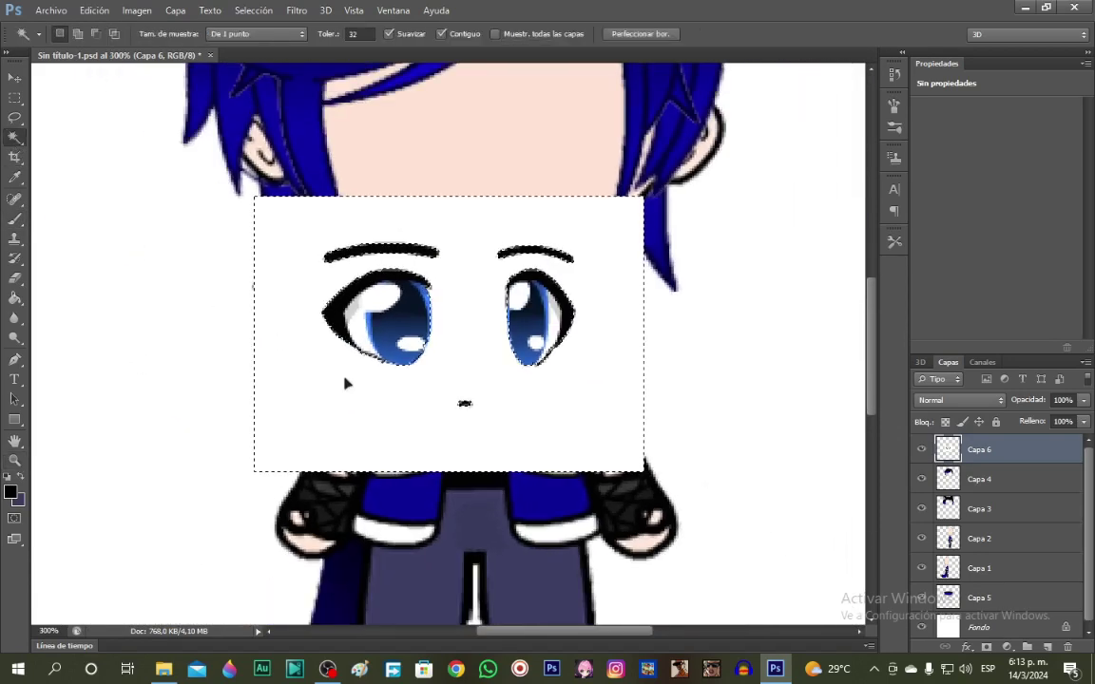
pyautogui.press('Delete')
pyautogui.hotkey('ctrl', 'd')
# Move the eyes, eyebrows and mouth up onto the blank face and fine-tune their placement with a free transform.
pyautogui.press('v')
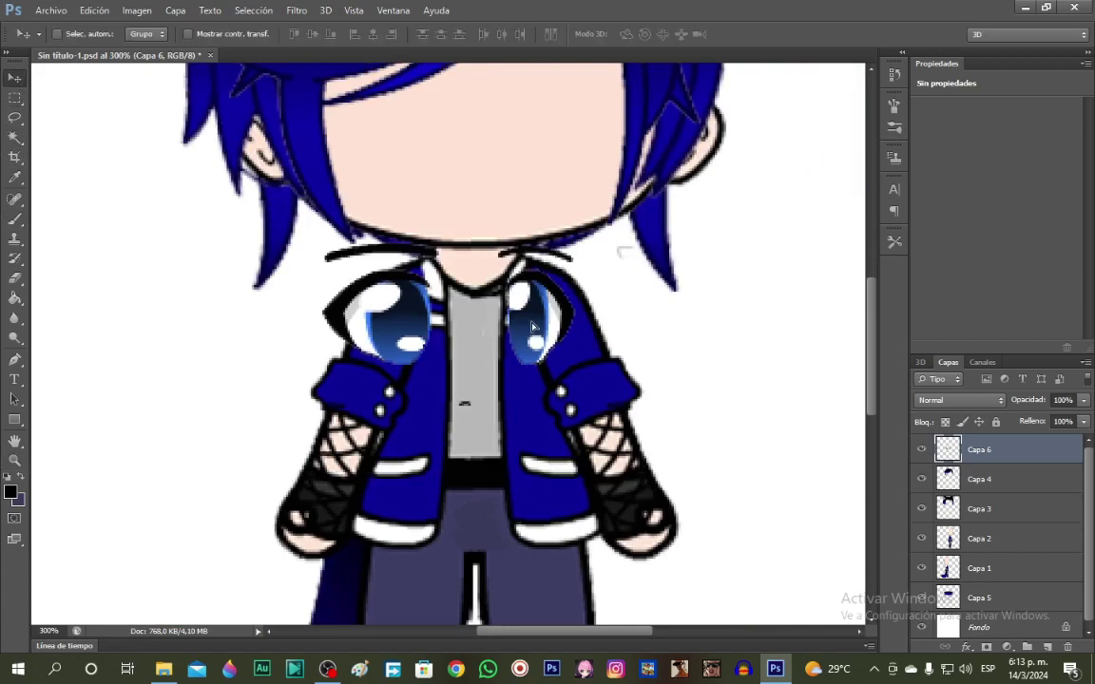
pyautogui.moveTo(556, 377); pyautogui.dragTo(585, 137)
pyautogui.scroll(3, 577, 193)
pyautogui.hotkey('ctrl', 't')
pyautogui.moveTo(559, 200); pyautogui.dragTo(558, 231)
pyautogui.click(743, 35)
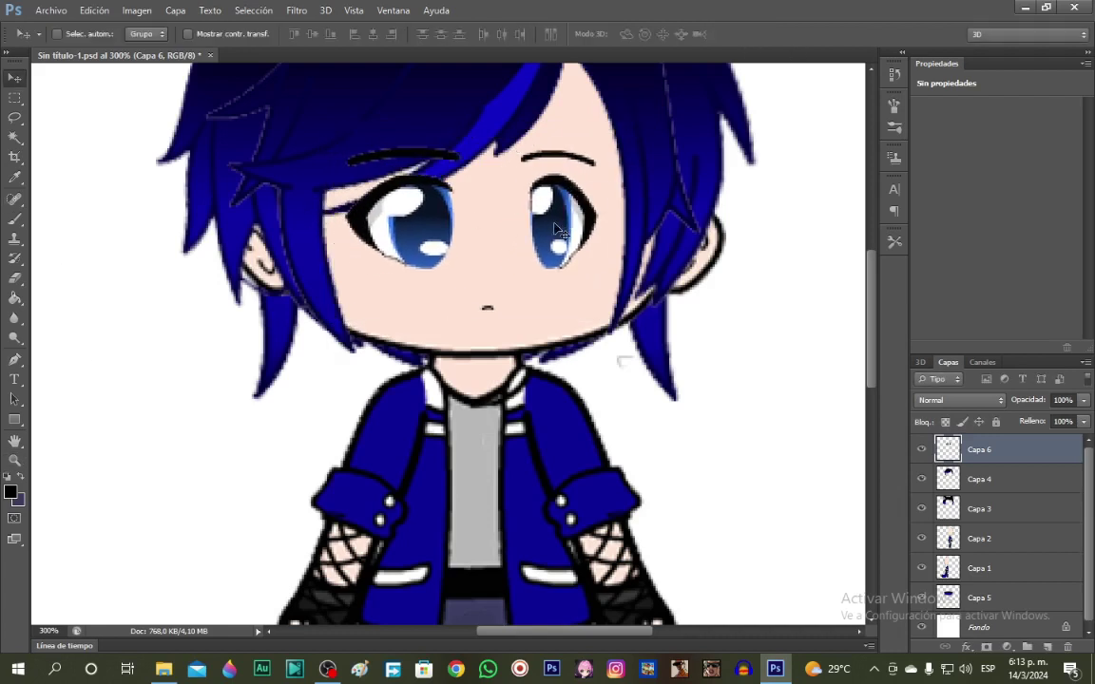
# Erase the small mouth and the narrower eye with its eyebrow on Capa 6, using a 26 px eraser.
pyautogui.press('e')
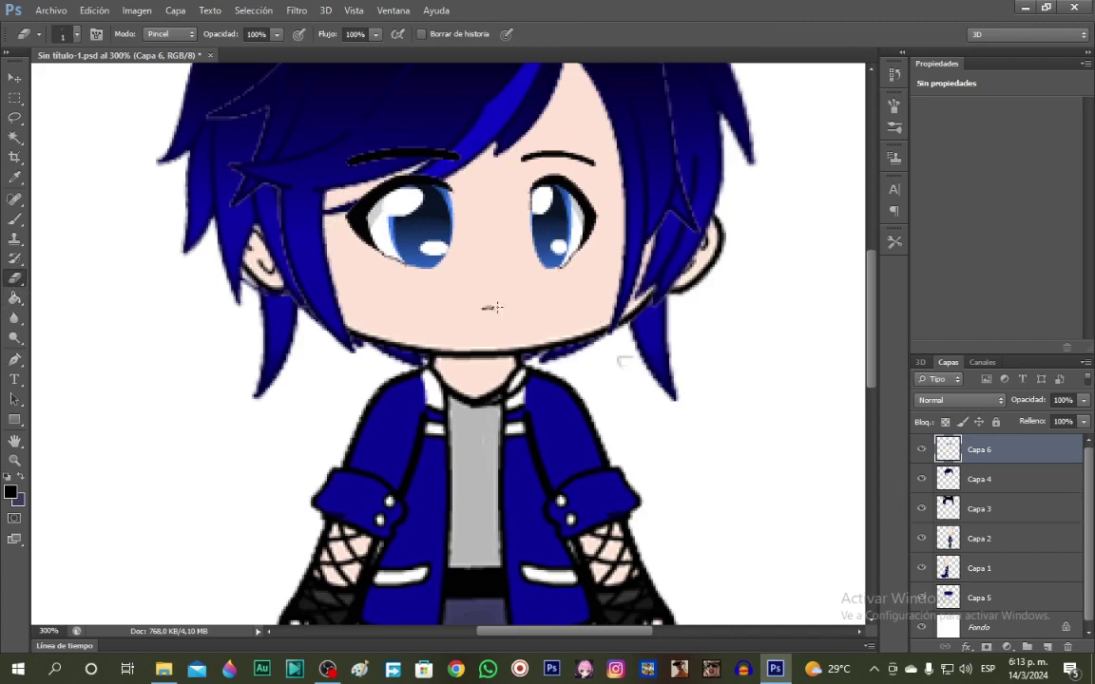
pyautogui.click(69, 34)
pyautogui.press('Return')
pyautogui.moveTo(555, 216); pyautogui.dragTo(549, 236)
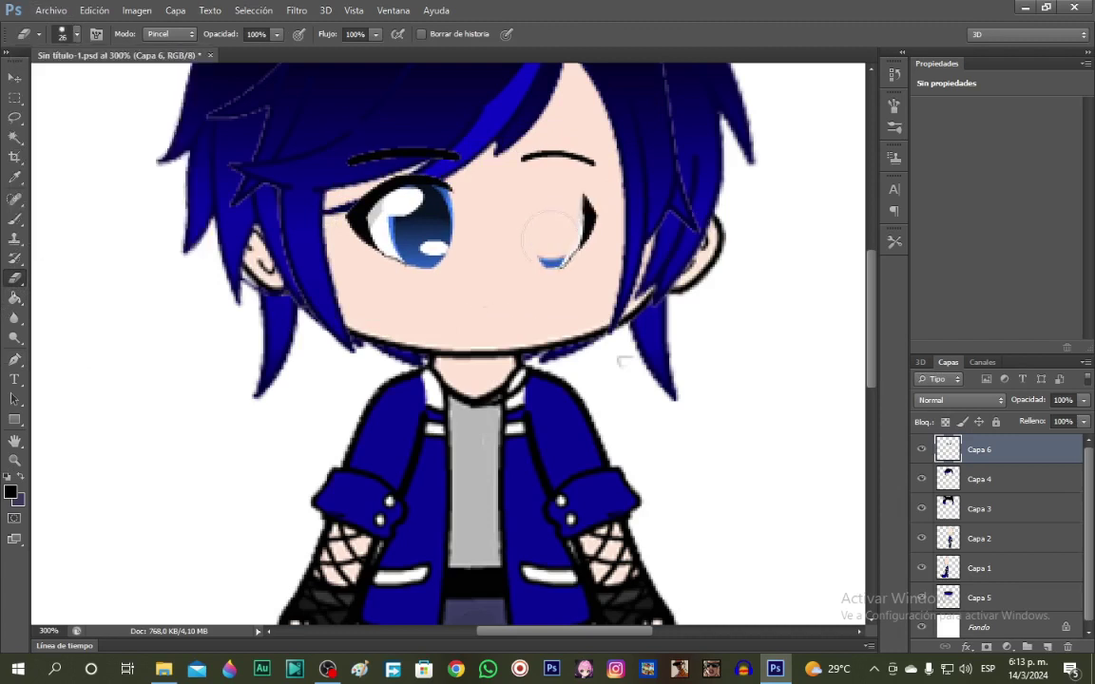
# Copy the remaining eye and eyebrow to a new layer, flip the copy horizontally and place it on the other side of the face.
pyautogui.click(15, 99)
pyautogui.moveTo(330, 280); pyautogui.dragTo(473, 137)
pyautogui.hotkey('ctrl', 'v')
pyautogui.press('v')
pyautogui.moveTo(453, 363); pyautogui.dragTo(557, 215)
pyautogui.rightClick(618, 227)
pyautogui.press('Escape')
pyautogui.hotkey('ctrl', 't')
pyautogui.rightClick(643, 236)
pyautogui.click(713, 459)
pyautogui.moveTo(610, 135); pyautogui.dragTo(608, 130)
pyautogui.click(764, 34)
# Nudge the original eye and its mirrored copy slightly so they line up at the same height on the face.
pyautogui.moveTo(432, 223)
pyautogui.mouseDown()
pyautogui.moveTo(392, 198)
pyautogui.moveTo(433, 232)
pyautogui.mouseUp()
pyautogui.click(982, 476)
pyautogui.click(952, 441)
pyautogui.moveTo(557, 208); pyautogui.dragTo(554, 224)
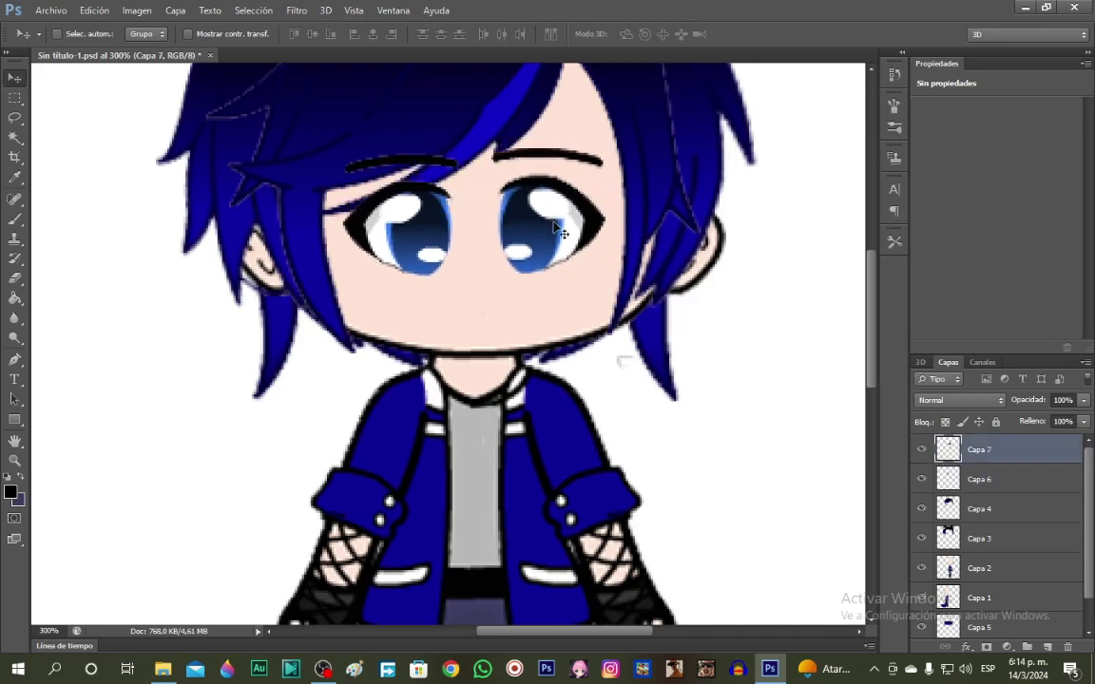
# Enlarge the original eye and eyebrow on Capa 6 slightly outward with a free transform.
pyautogui.click(986, 486)
pyautogui.hotkey('ctrl', 't')
pyautogui.moveTo(342, 153); pyautogui.dragTo(334, 146)
pyautogui.click(763, 35)
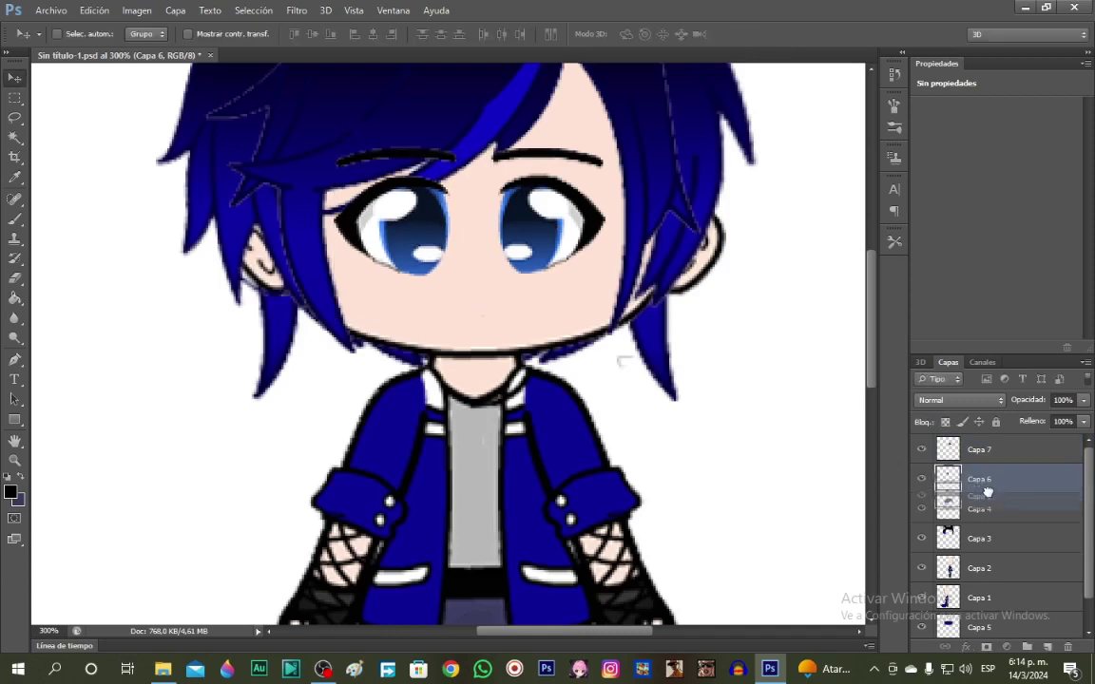
# Put the eye layer Capa 6 beneath the bangs and paste a copy of its eyebrow on a new layer over the hair.
pyautogui.moveTo(989, 491)
pyautogui.mouseDown()
pyautogui.moveTo(992, 519)
pyautogui.moveTo(994, 480)
pyautogui.mouseUp()
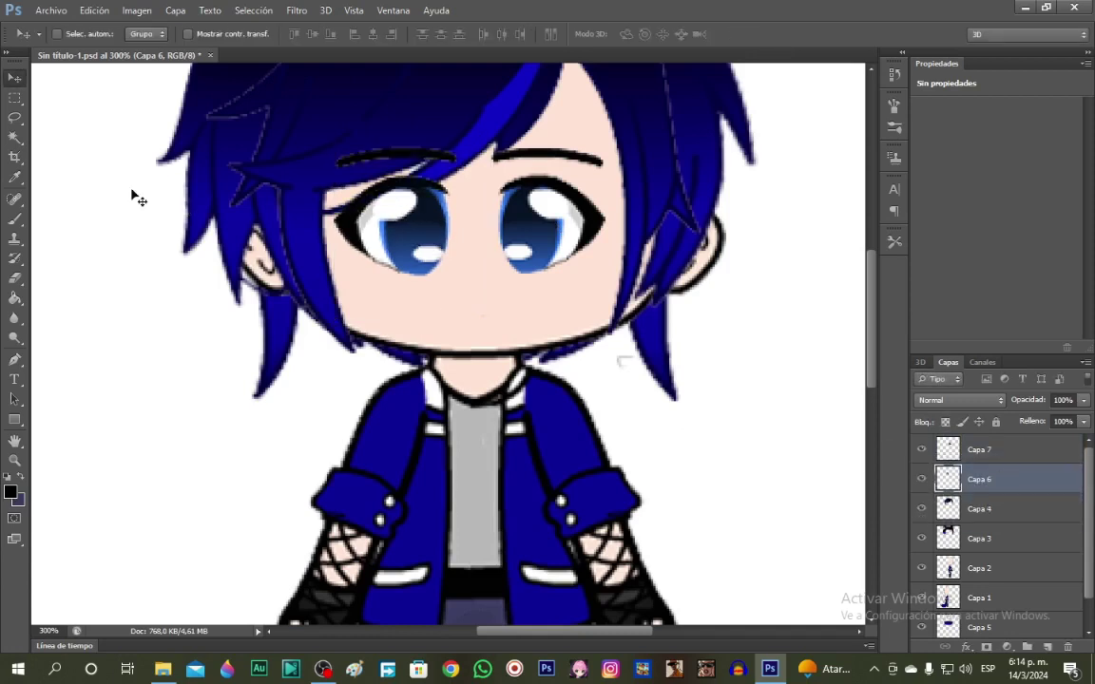
pyautogui.press('m')
pyautogui.moveTo(332, 180); pyautogui.dragTo(469, 142)
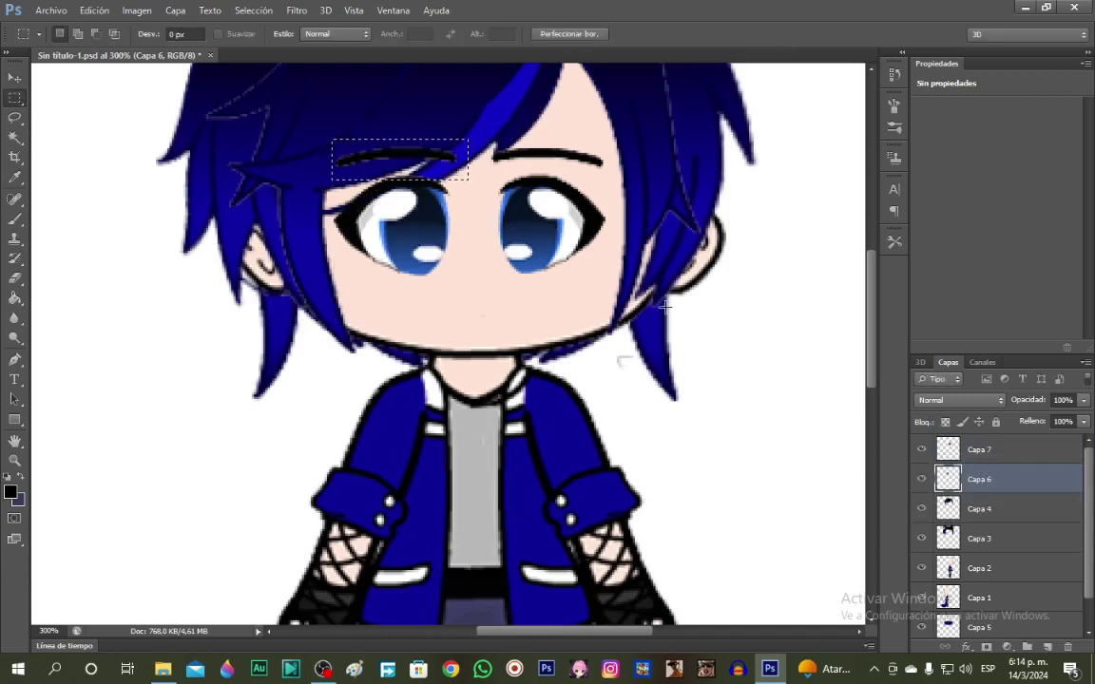
pyautogui.moveTo(999, 513); pyautogui.dragTo(998, 497)
pyautogui.hotkey('ctrl', 'v')
pyautogui.press('v')
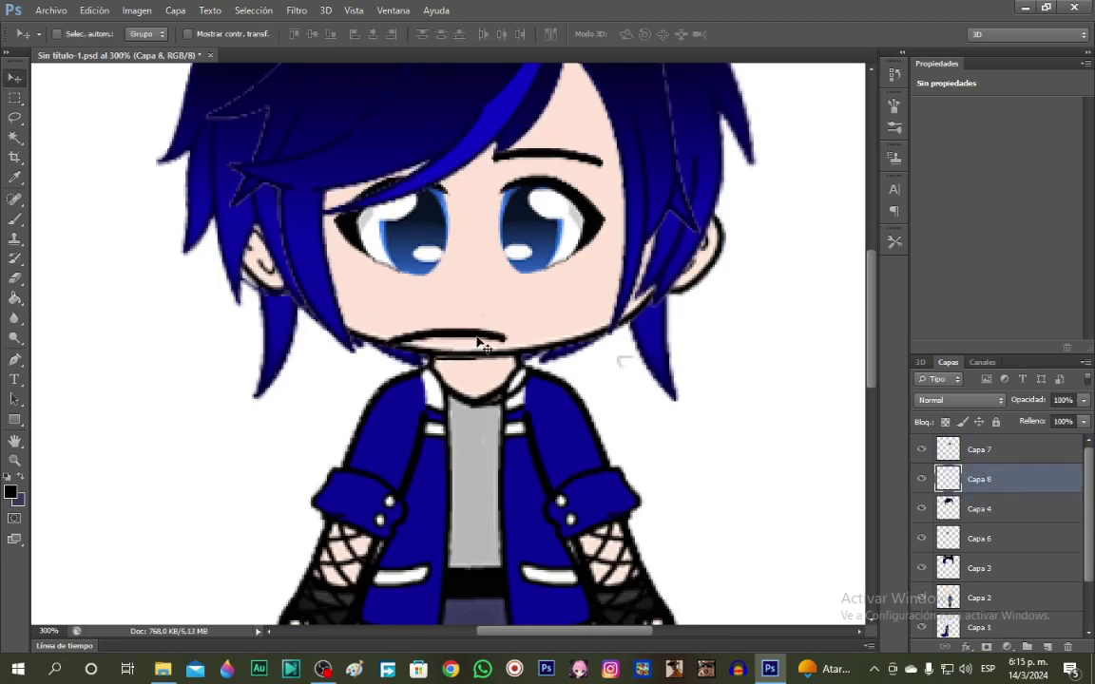
pyautogui.moveTo(482, 342); pyautogui.dragTo(415, 150)
# Draw a small black smiling mouth on the face in layer Capa 2 with a 1 px brush.
pyautogui.click(16, 278)
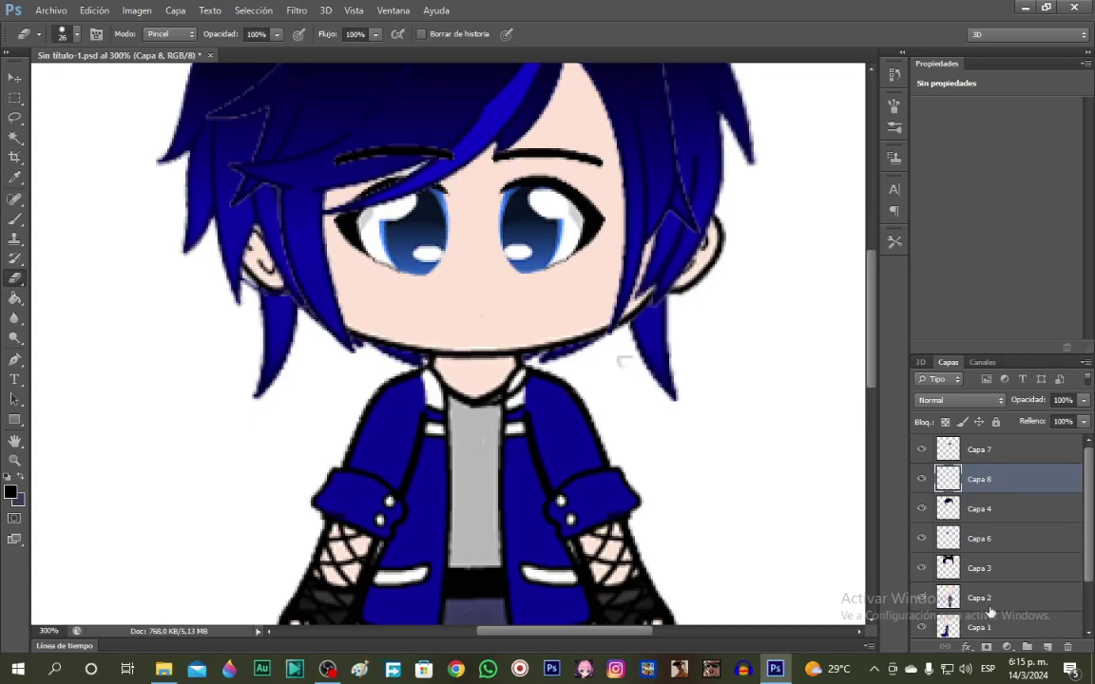
pyautogui.click(989, 607)
pyautogui.click(76, 35)
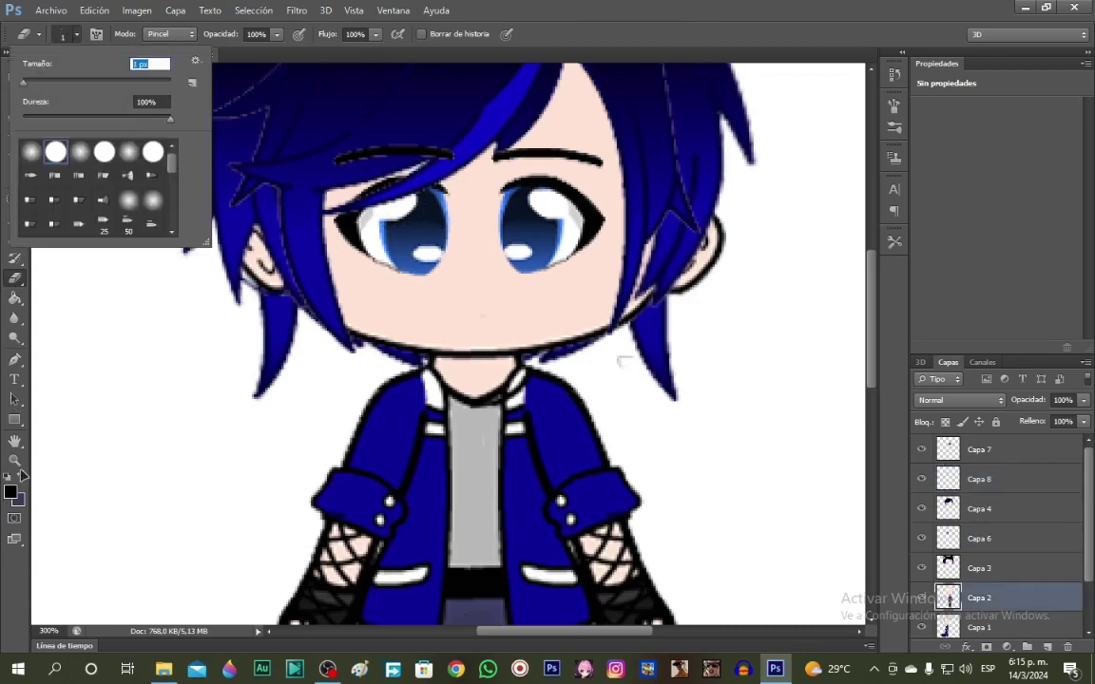
pyautogui.click(15, 461)
pyautogui.click(491, 297)
pyautogui.click(492, 296)
pyautogui.click(491, 297)
pyautogui.click(488, 297)
pyautogui.click(444, 302)
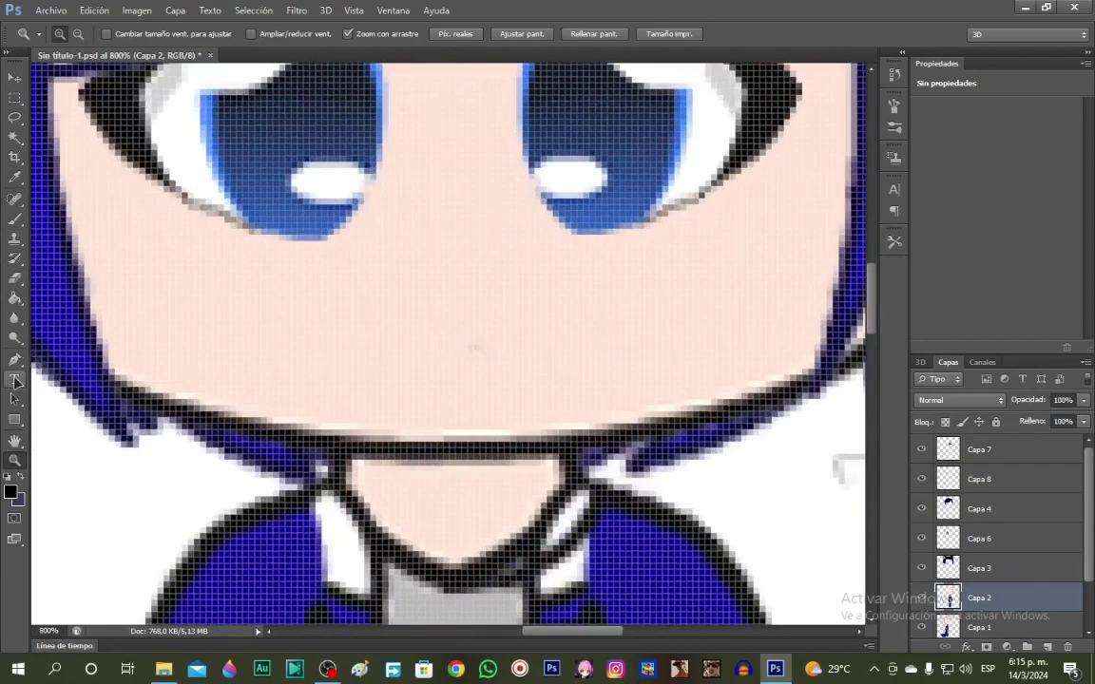
pyautogui.click(16, 219)
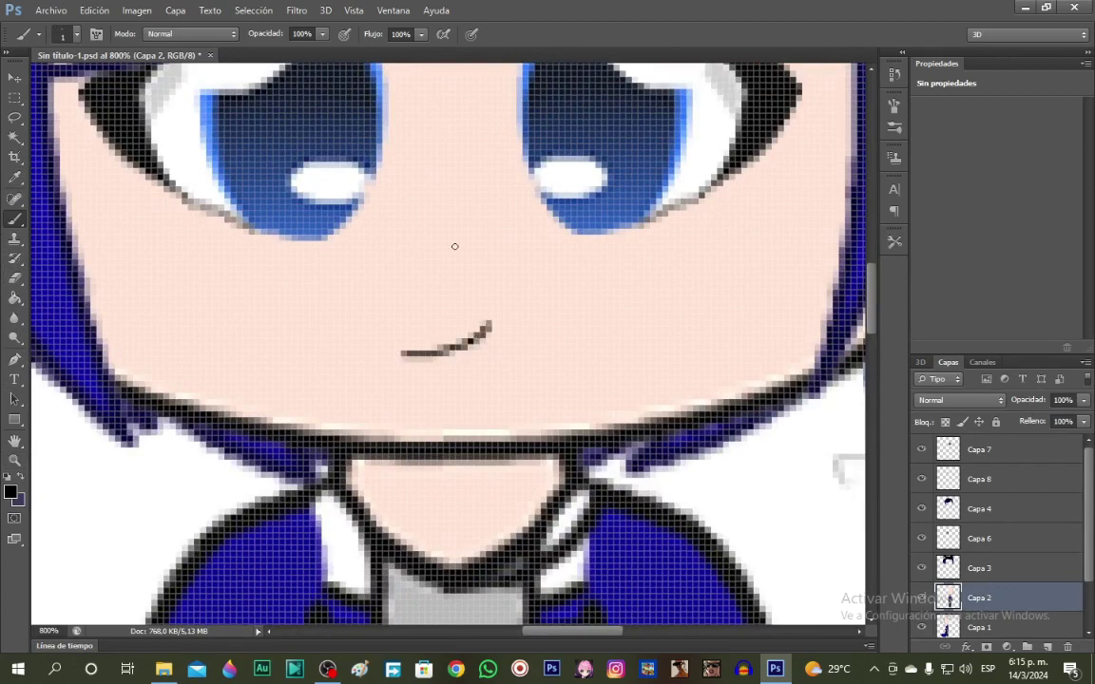
# Set the foreground colour to white and paint a small nose highlight between the eyes with a 3 px brush.
pyautogui.click(11, 493)
pyautogui.press('Return')
pyautogui.click(74, 36)
pyautogui.click(435, 228)
pyautogui.moveTo(458, 206); pyautogui.dragTo(431, 236)
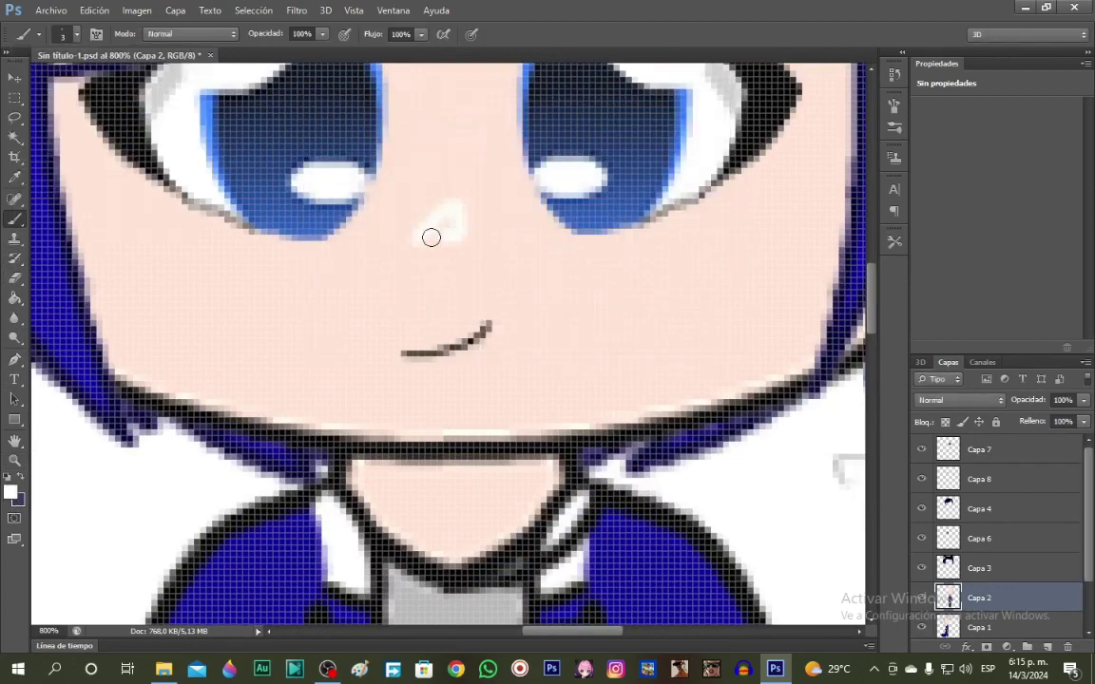
# Examine the new mouth and nose highlight at a smaller scale together with the rest of the character.
pyautogui.click(14, 461)
pyautogui.rightClick(182, 407)
pyautogui.click(244, 492)
pyautogui.rightClick(478, 273)
pyautogui.click(508, 356)
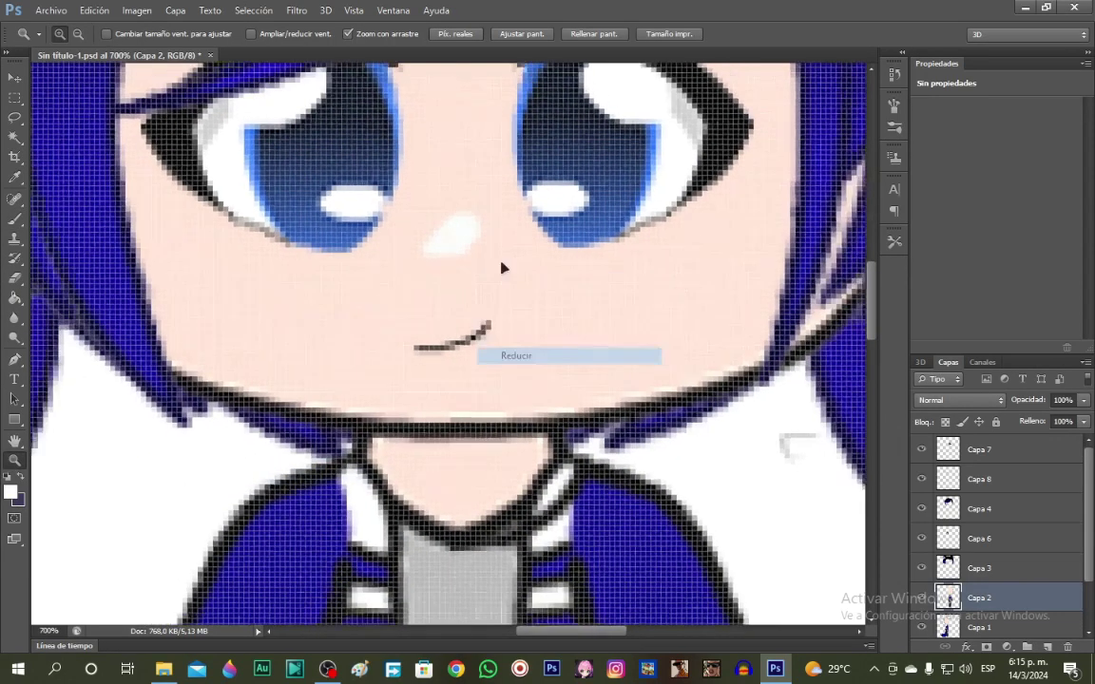
pyautogui.rightClick(504, 264)
pyautogui.click(534, 348)
pyautogui.rightClick(508, 249)
pyautogui.click(535, 330)
pyautogui.rightClick(513, 233)
pyautogui.click(535, 314)
pyautogui.rightClick(494, 226)
pyautogui.click(521, 310)
pyautogui.rightClick(475, 219)
pyautogui.click(499, 304)
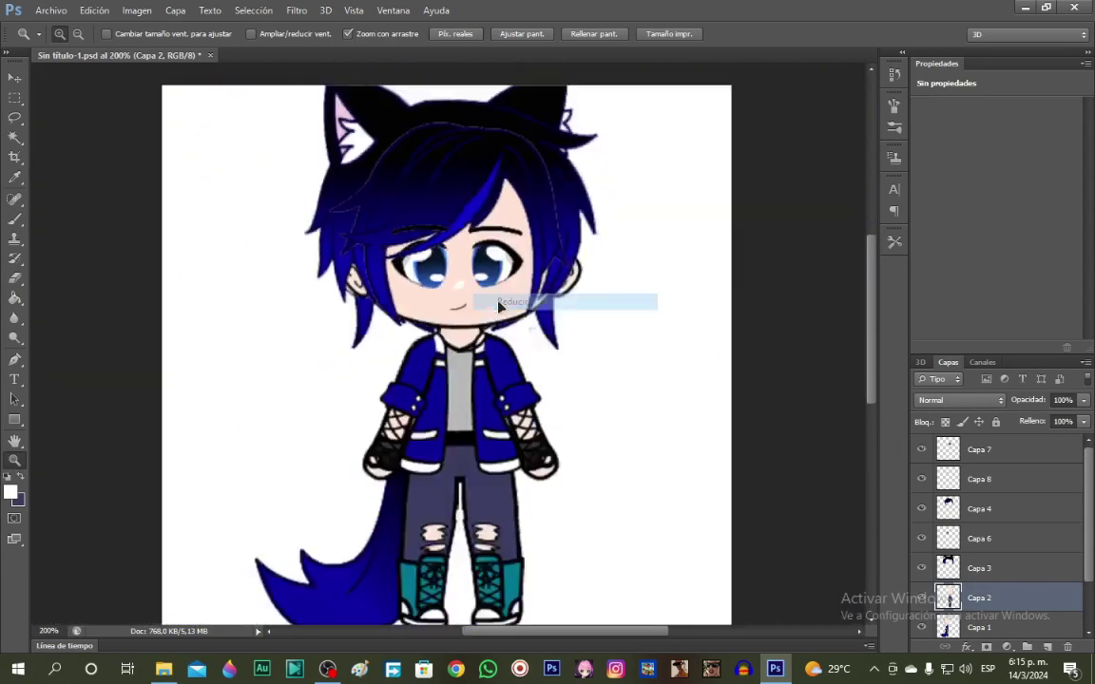
pyautogui.click(530, 317)
pyautogui.press('m')
pyautogui.moveTo(291, 331)
pyautogui.mouseDown()
pyautogui.moveTo(476, 219)
pyautogui.moveTo(533, 169)
pyautogui.mouseUp()
pyautogui.click(15, 80)
pyautogui.hotkey('ctrl', 't')
pyautogui.click(764, 34)
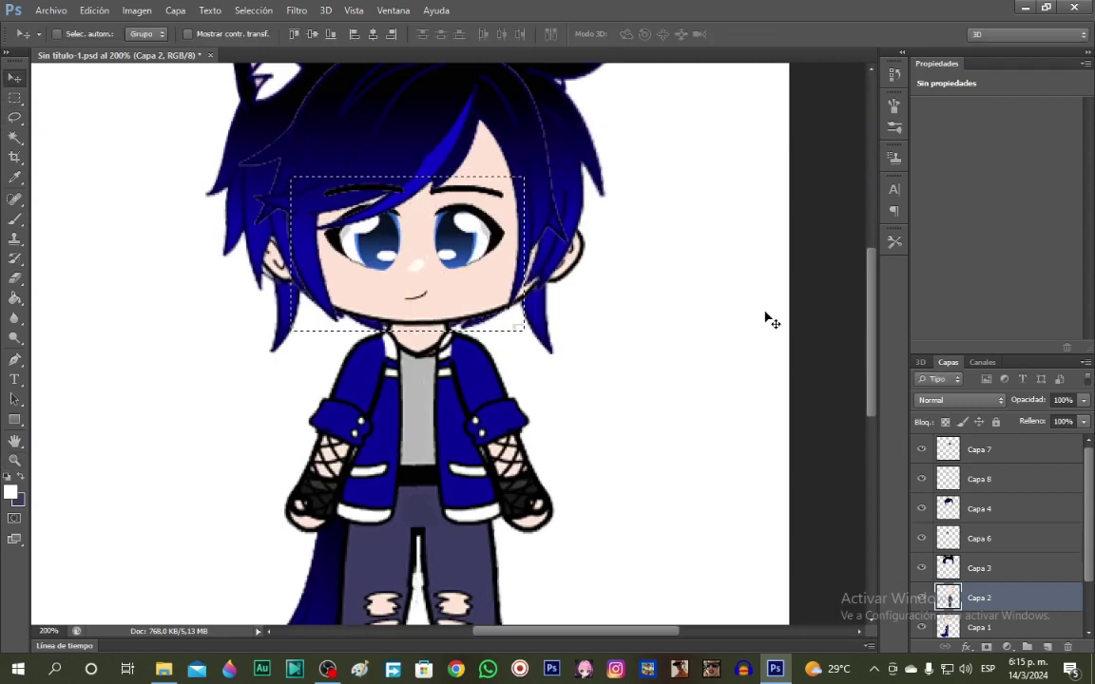
pyautogui.click(15, 97)
pyautogui.click(104, 129)
# Nudge the eyes on Capa 6 and Capa 7 slightly upward and raise the separate eyebrow on Capa 8 to match.
pyautogui.click(15, 78)
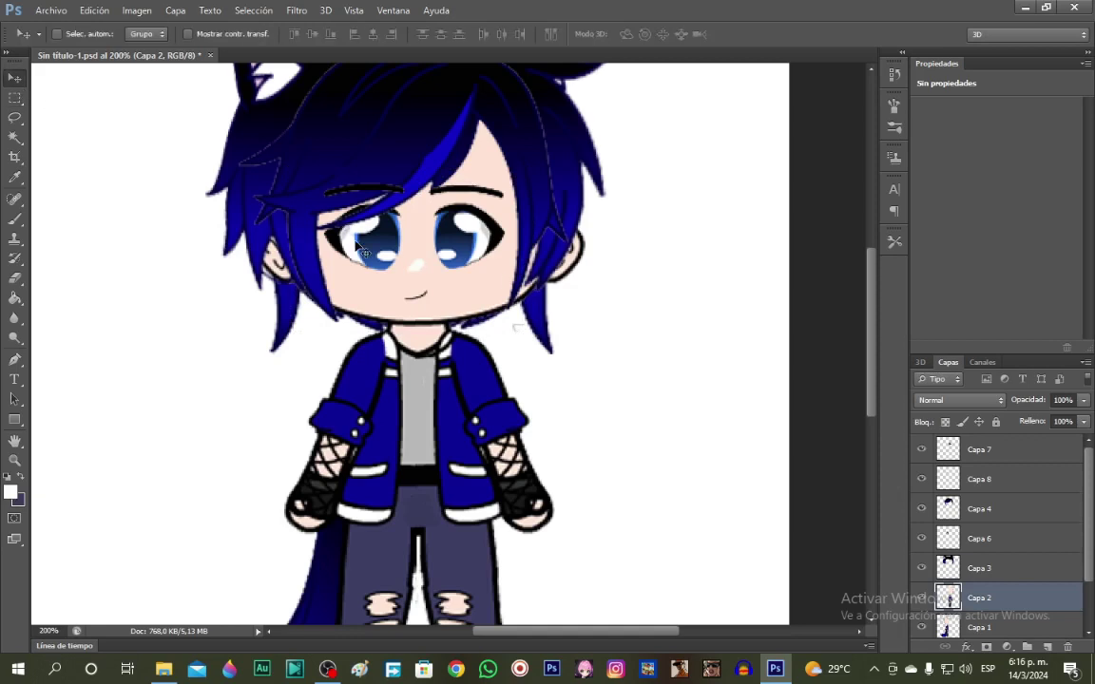
pyautogui.click(1009, 550)
pyautogui.moveTo(361, 245); pyautogui.dragTo(361, 252)
pyautogui.click(1009, 454)
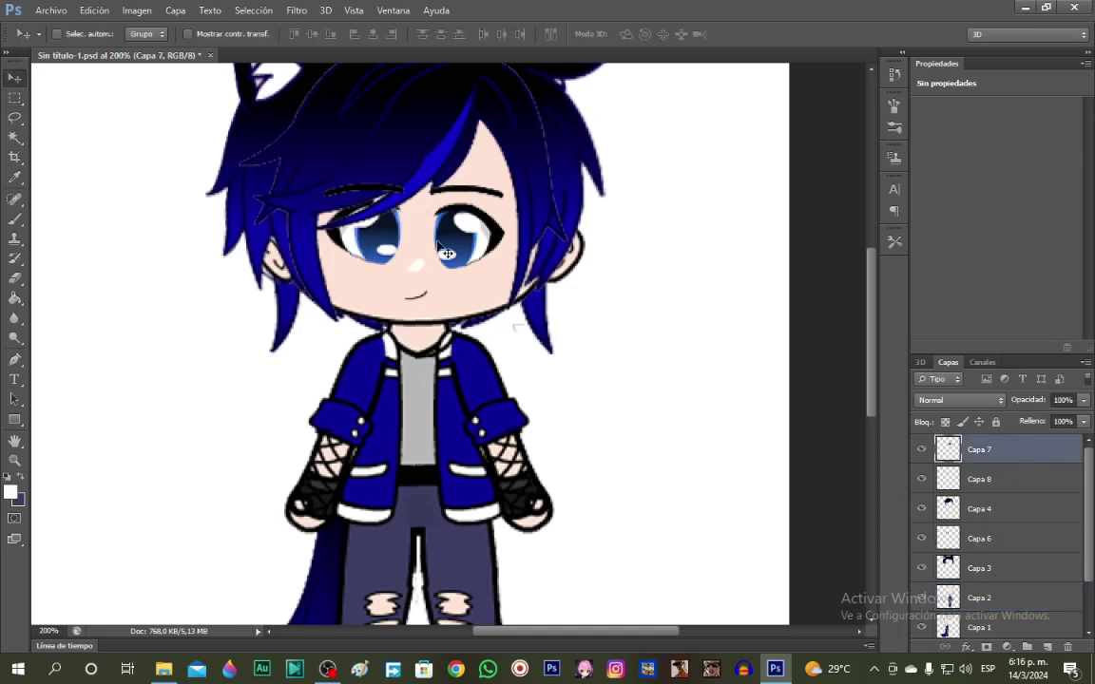
pyautogui.moveTo(459, 241); pyautogui.dragTo(459, 249)
pyautogui.click(1007, 485)
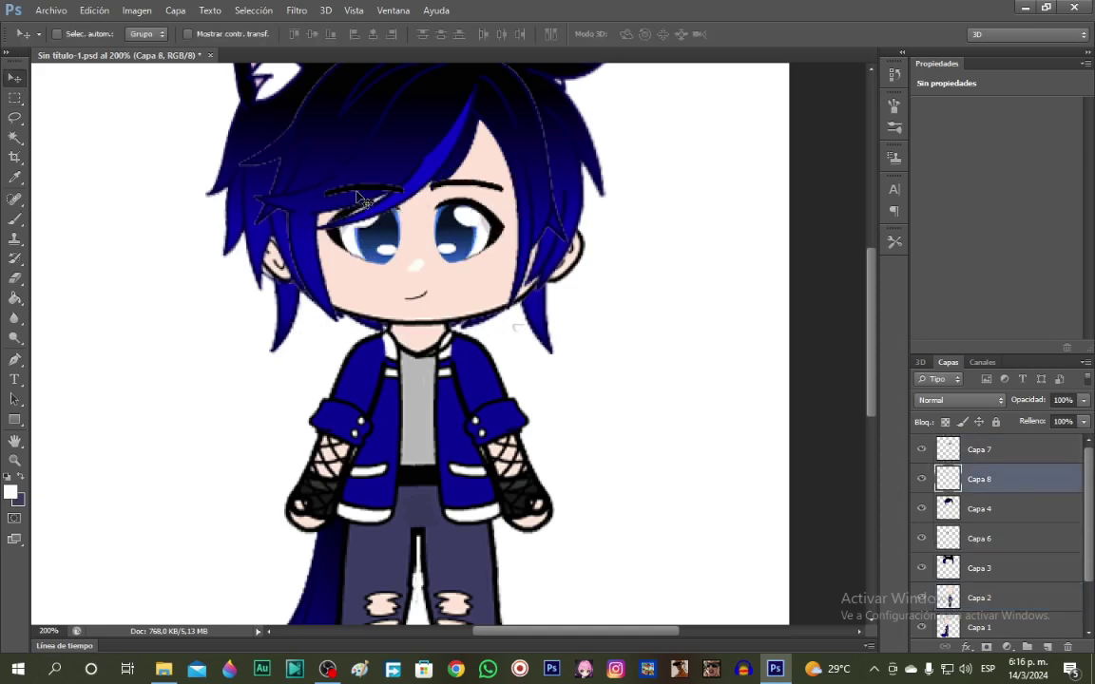
# Examine the character's face and the yellow star necklace, first as a whole and then up close.
pyautogui.click(16, 461)
pyautogui.rightClick(460, 236)
pyautogui.click(551, 320)
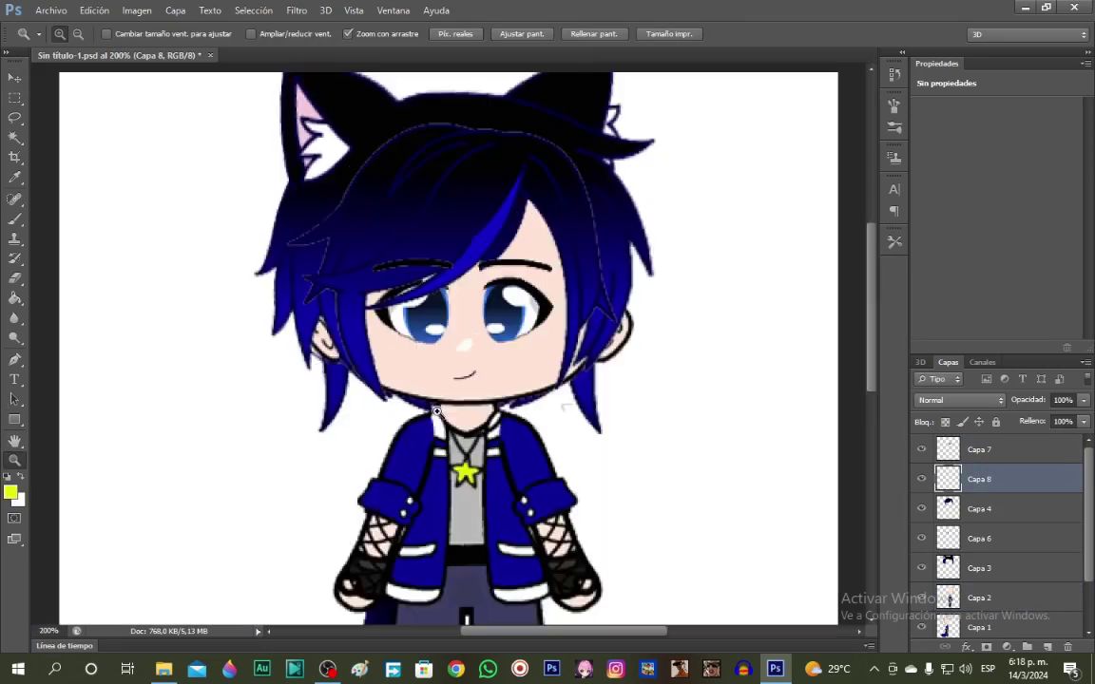
pyautogui.moveTo(870, 265)
pyautogui.mouseDown()
pyautogui.moveTo(863, 325)
pyautogui.moveTo(867, 280)
pyautogui.mouseUp()
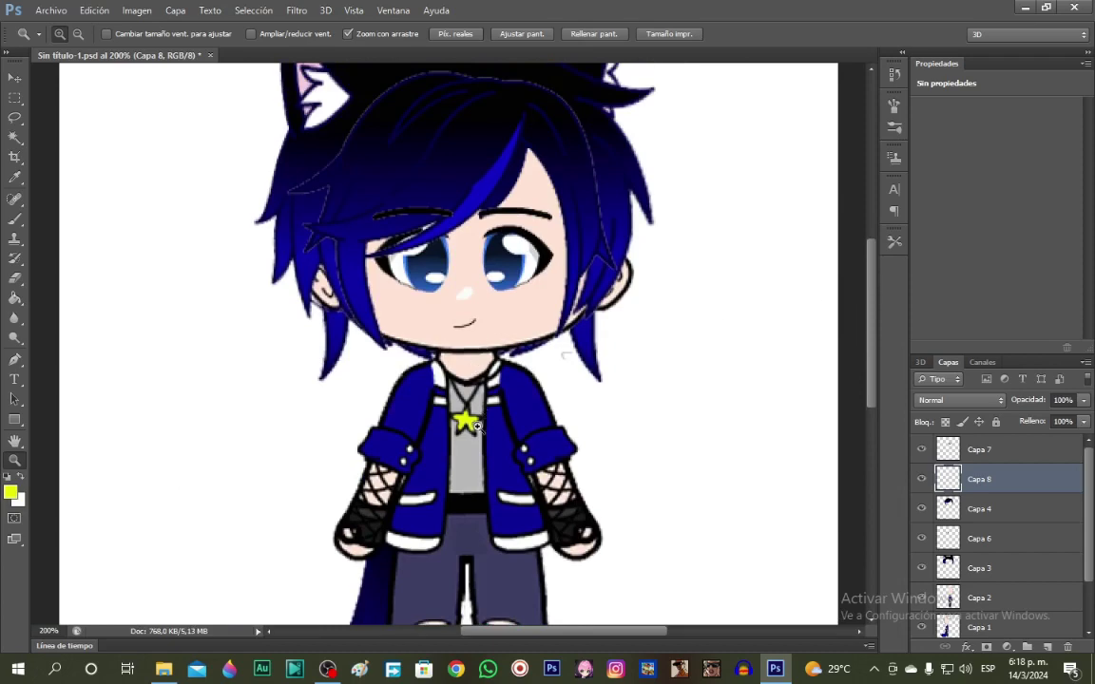
pyautogui.click(478, 427)
pyautogui.click(477, 195)
pyautogui.click(460, 127)
# Open the glasses drawing Lentes.png from its folder on the desktop.
pyautogui.click(53, 12)
pyautogui.click(71, 41)
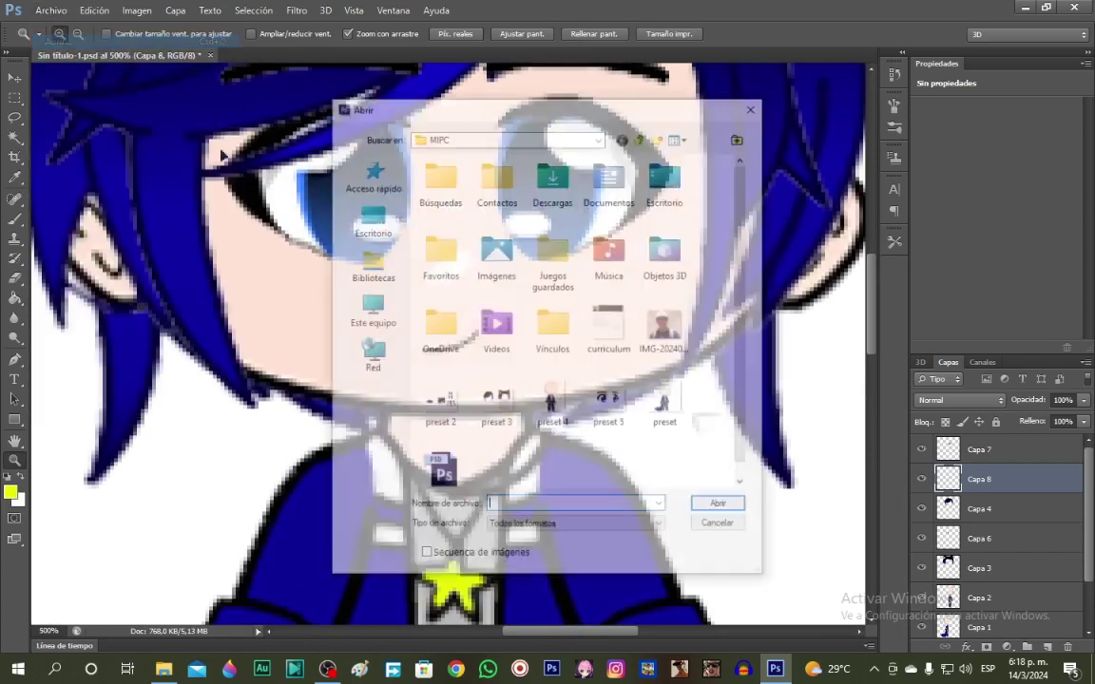
pyautogui.click(371, 220)
pyautogui.scroll(-8, 479, 293)
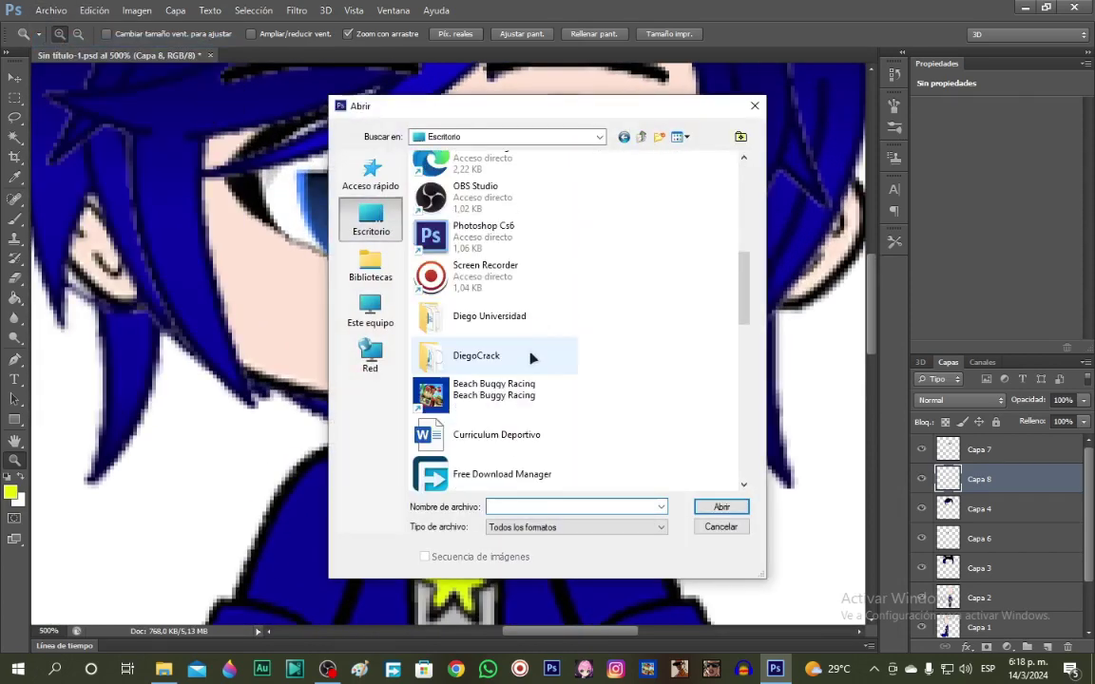
pyautogui.doubleClick(533, 357)
pyautogui.scroll(-3, 544, 399)
pyautogui.doubleClick(481, 380)
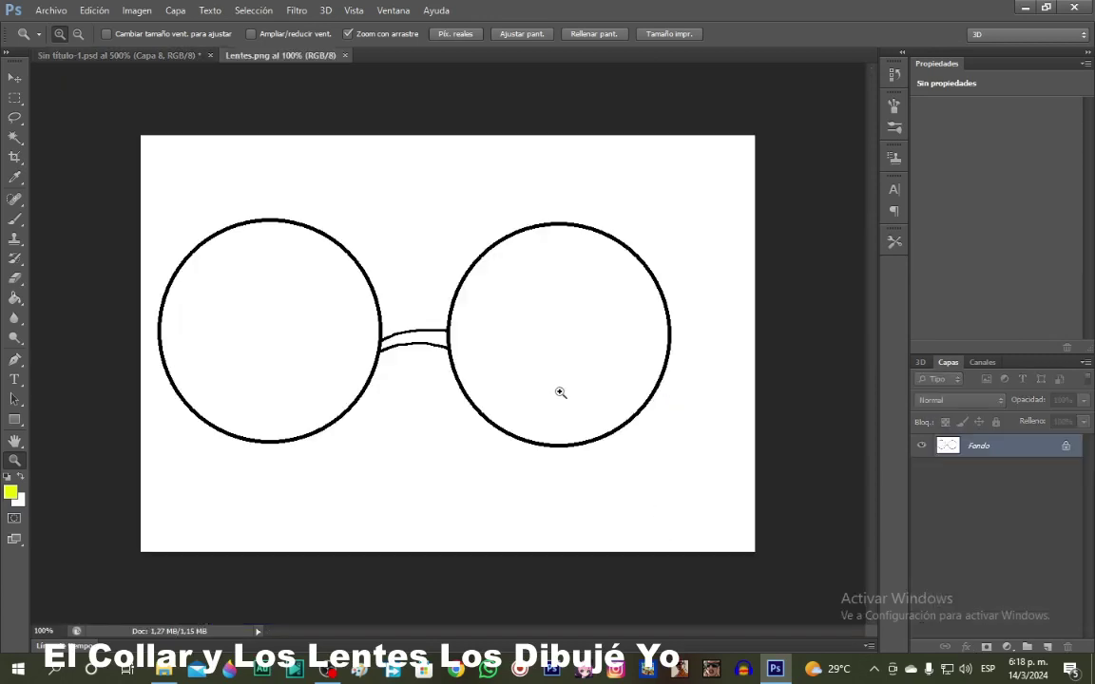
pyautogui.click(15, 136)
pyautogui.click(316, 198)
pyautogui.press('Delete')
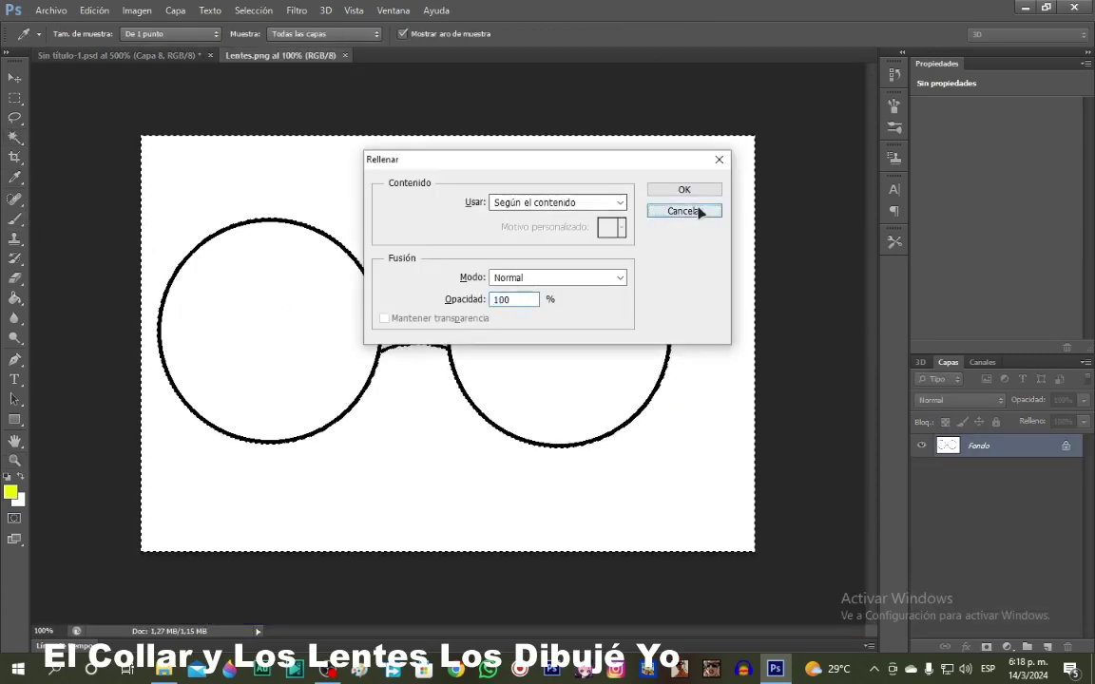
pyautogui.click(697, 210)
# Copy a rectangular area around both lenses, close Lentes.png and paste the glasses into the character document.
pyautogui.press('m')
pyautogui.moveTo(139, 511); pyautogui.dragTo(754, 211)
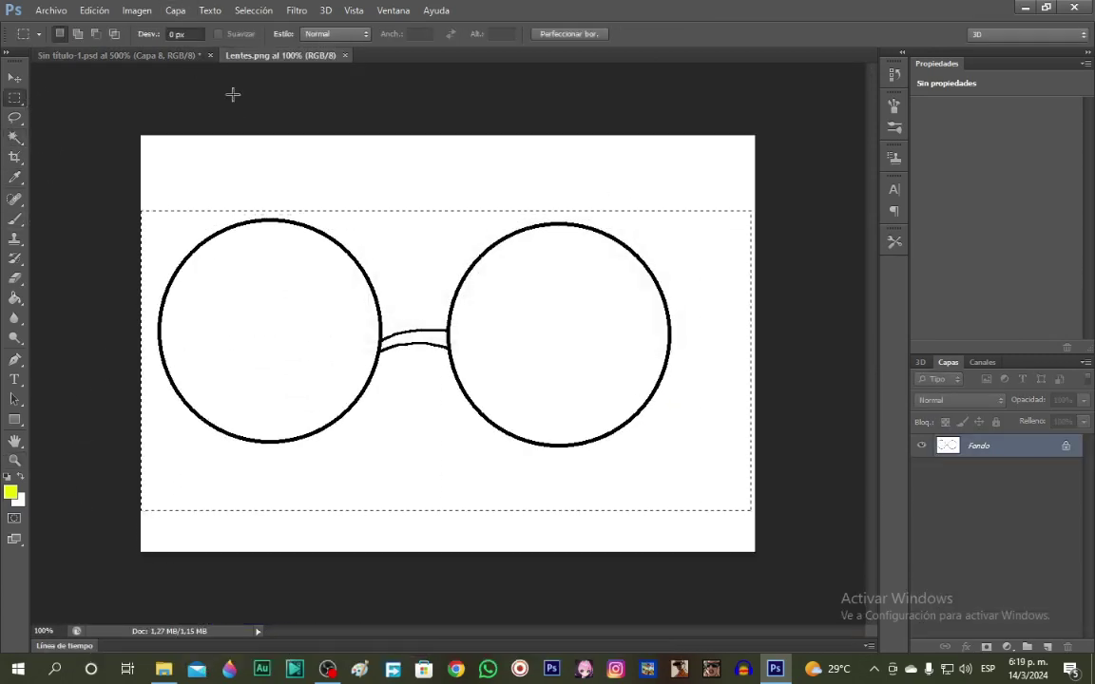
pyautogui.click(345, 55)
pyautogui.hotkey('ctrl', 'v')
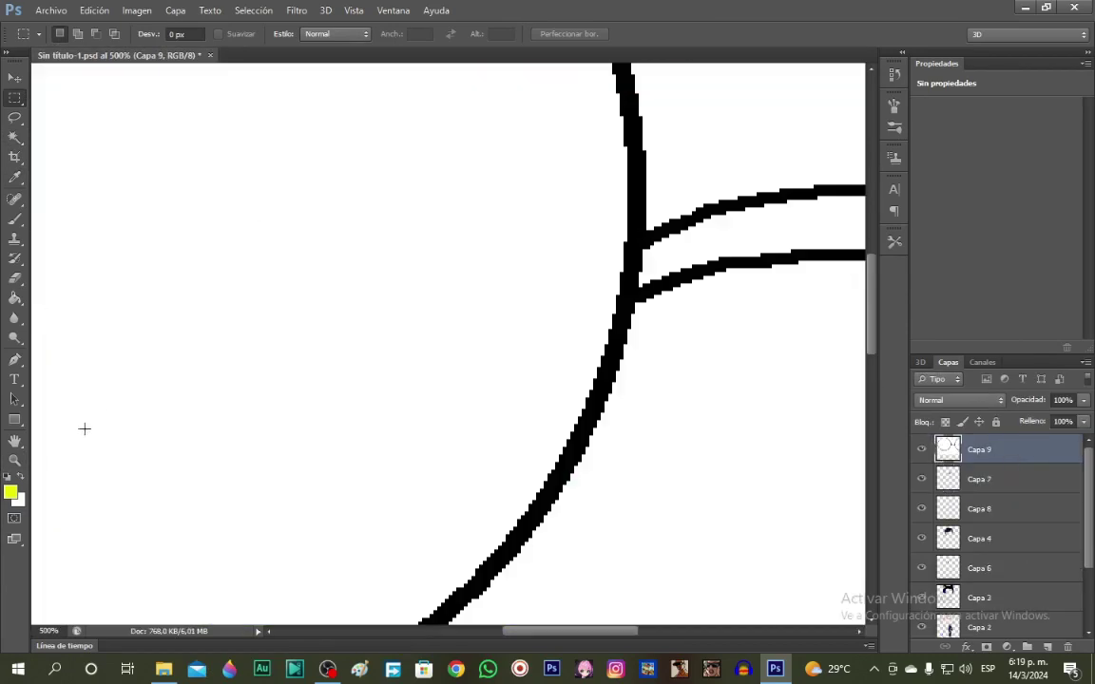
# Scale the pasted glasses down to about 13.3 cm wide and place them over the character's lower face and torso.
pyautogui.press('z')
pyautogui.rightClick(244, 321)
pyautogui.click(276, 400)
pyautogui.rightClick(322, 191)
pyautogui.click(367, 271)
pyautogui.rightClick(365, 222)
pyautogui.click(397, 300)
pyautogui.rightClick(389, 290)
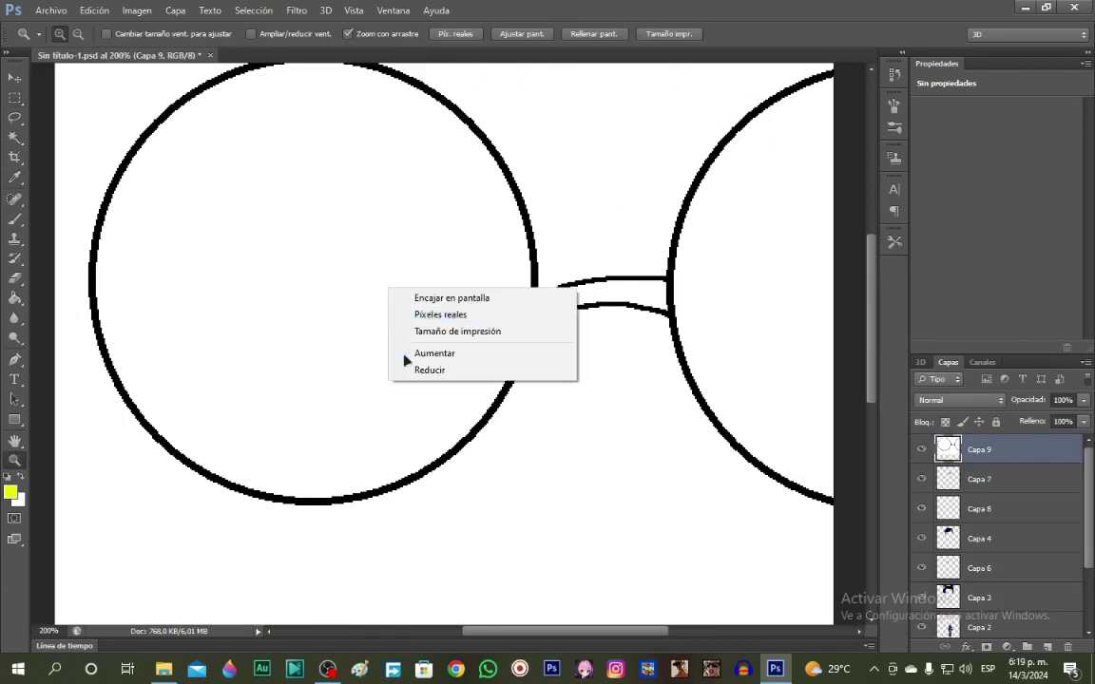
pyautogui.click(412, 370)
pyautogui.press('v')
pyautogui.hotkey('ctrl', 't')
pyautogui.moveTo(860, 152); pyautogui.dragTo(540, 298)
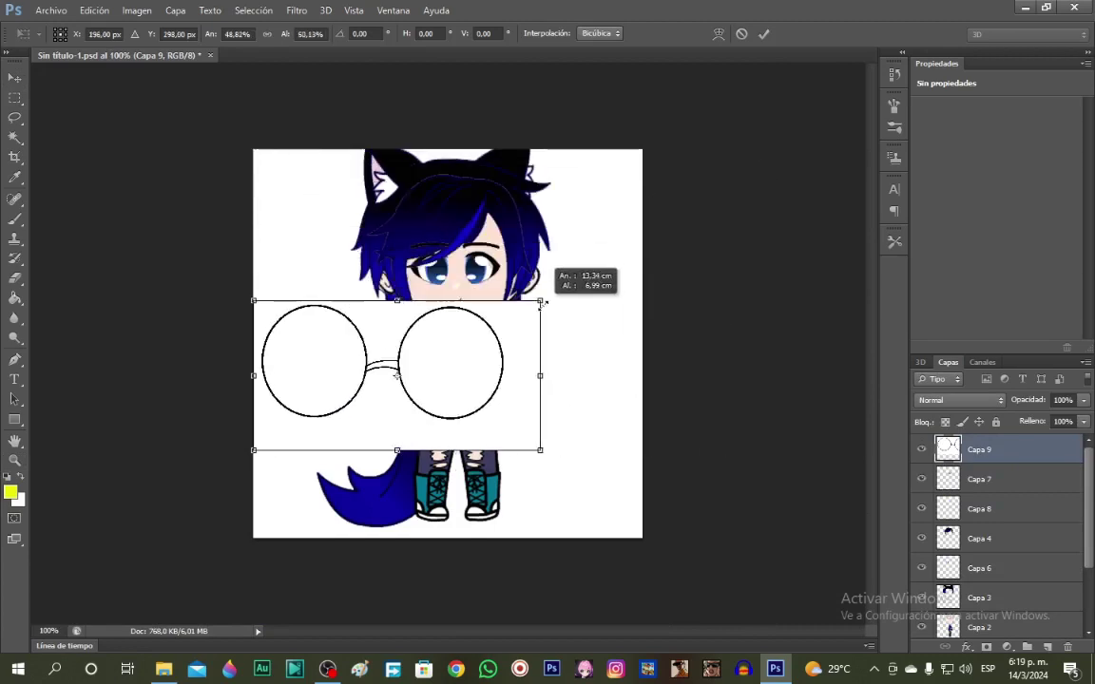
pyautogui.moveTo(397, 372); pyautogui.dragTo(452, 329)
pyautogui.press('Return')
# Delete the white background around the glasses on Capa 9 and clear the selection.
pyautogui.click(15, 138)
pyautogui.click(421, 366)
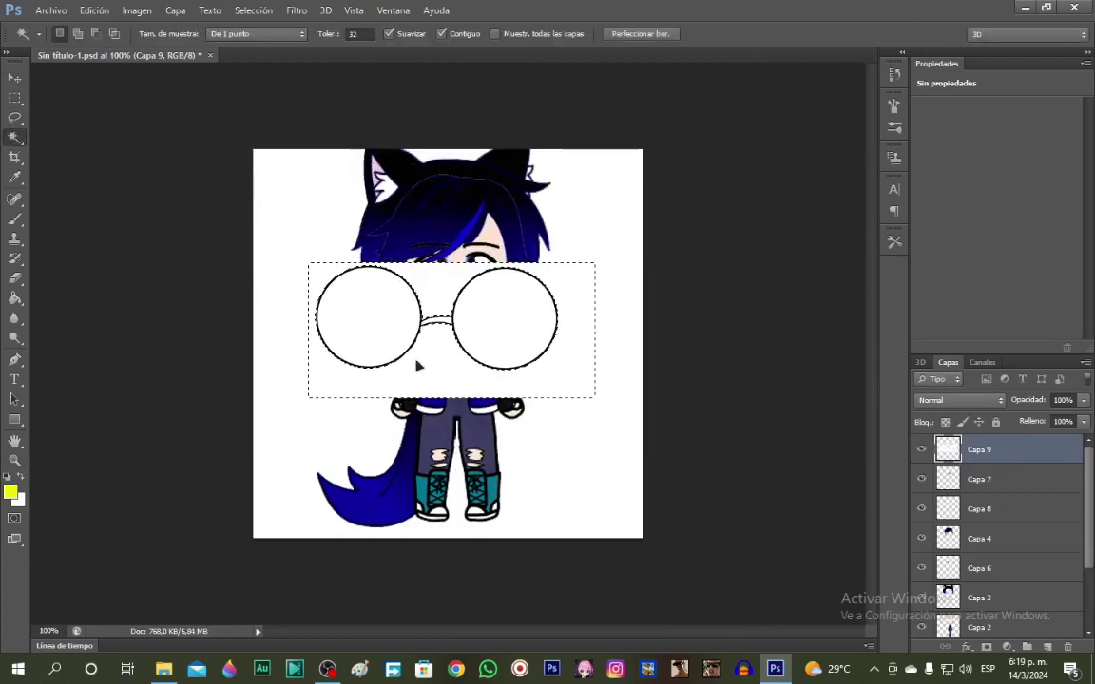
pyautogui.press('Delete')
pyautogui.click(16, 118)
pyautogui.click(15, 98)
pyautogui.click(42, 391)
# Shrink the glasses to about 39% width and 41% height and fit them over the character's eyes.
pyautogui.click(15, 461)
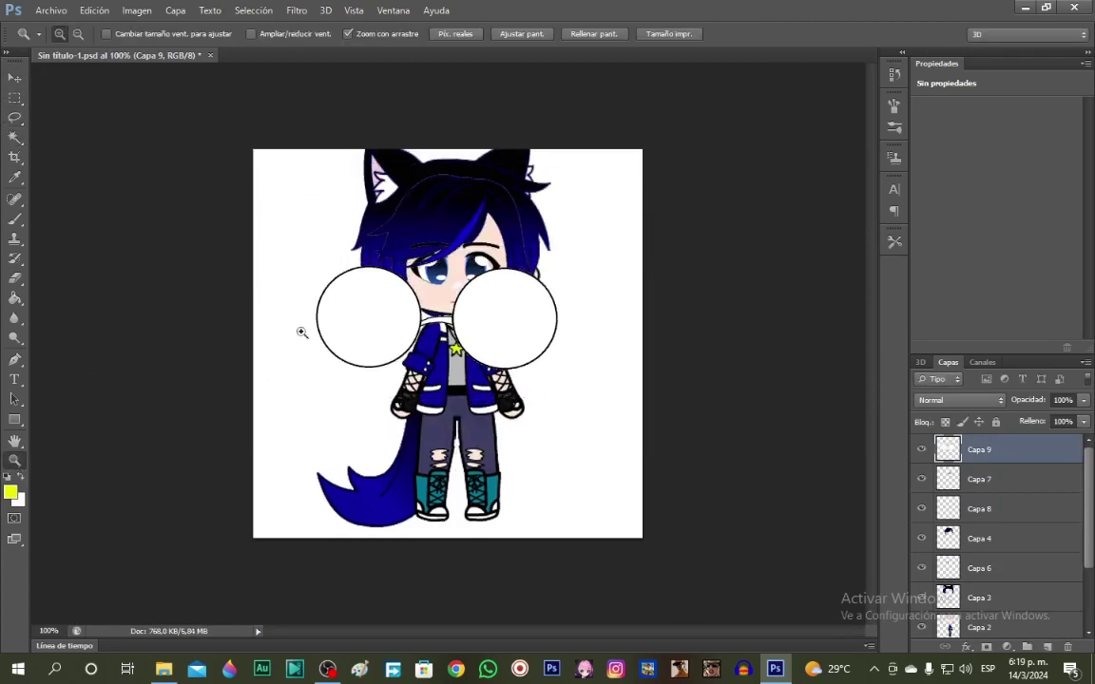
pyautogui.click(369, 303)
pyautogui.press('v')
pyautogui.moveTo(584, 372); pyautogui.dragTo(628, 321)
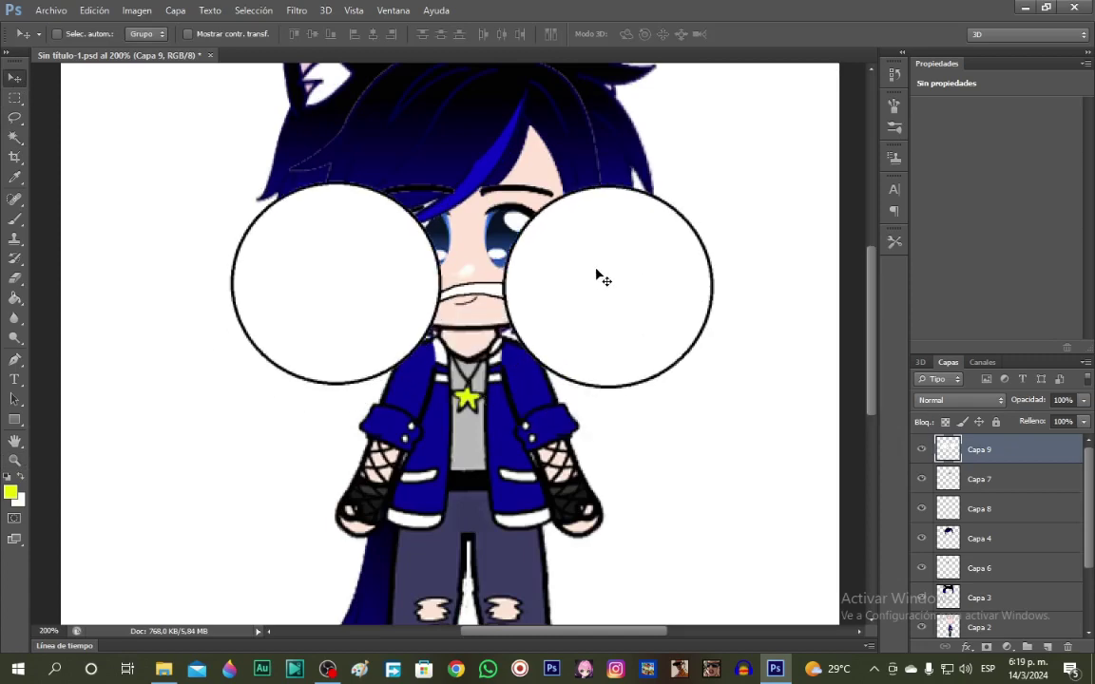
pyautogui.hotkey('ctrl', 't')
pyautogui.moveTo(720, 178); pyautogui.dragTo(549, 196)
pyautogui.moveTo(519, 241); pyautogui.dragTo(535, 231)
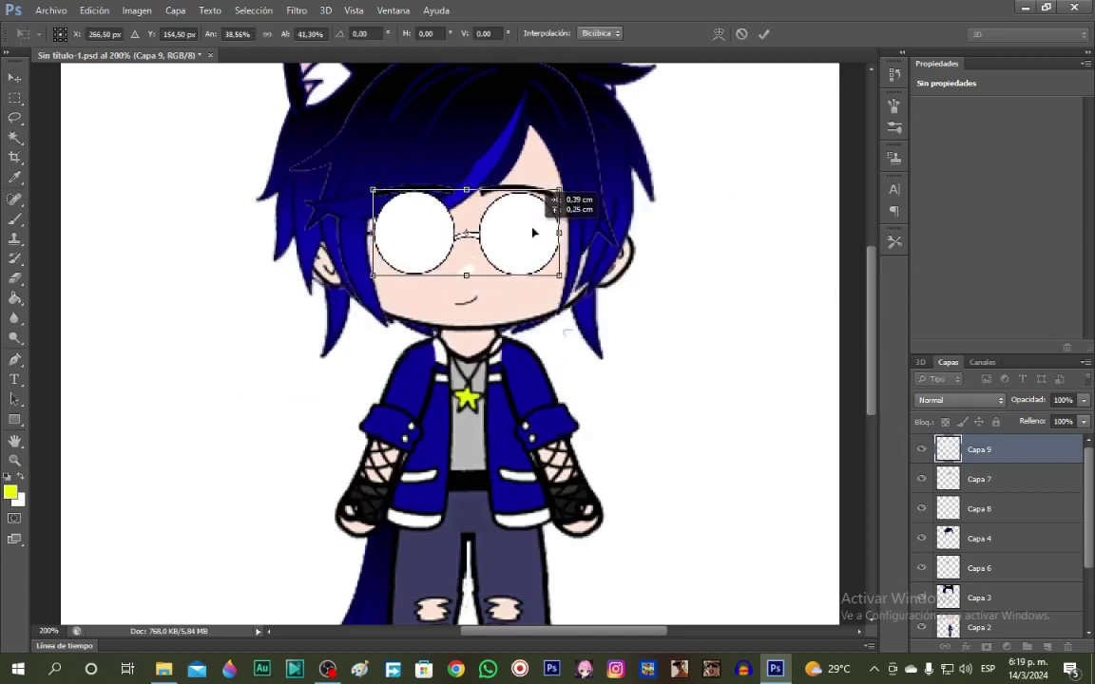
pyautogui.click(764, 34)
# Stretch the glasses slightly downward so the lenses cover the eyes completely.
pyautogui.press('z')
pyautogui.click(467, 258)
pyautogui.click(247, 166)
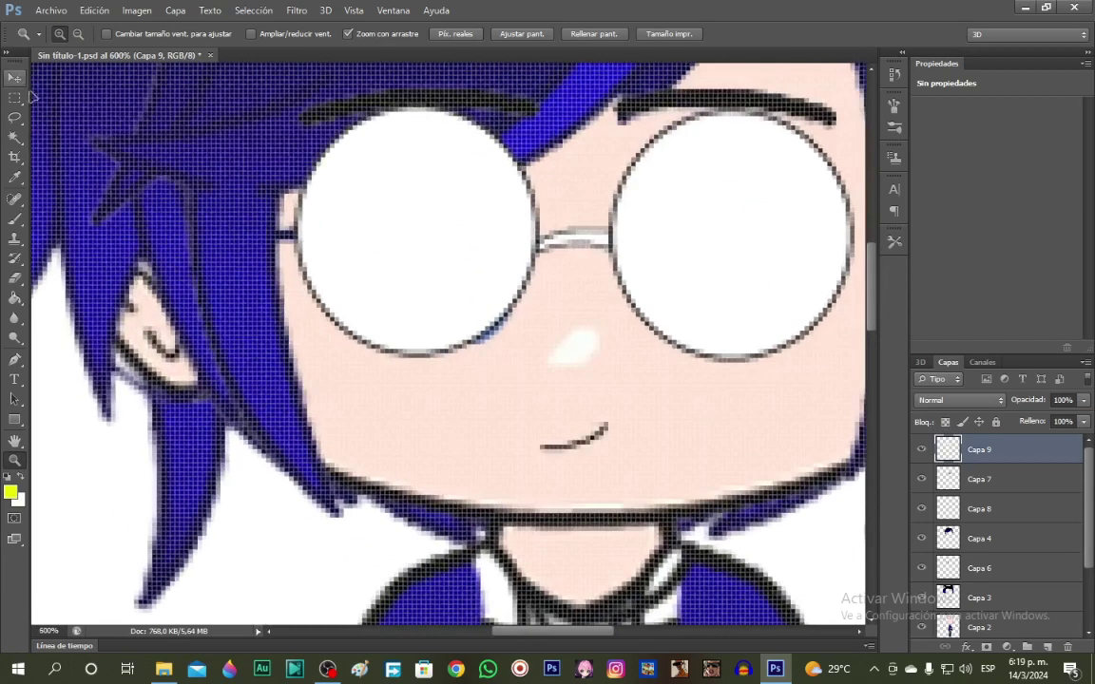
pyautogui.click(15, 76)
pyautogui.hotkey('ctrl', 't')
pyautogui.moveTo(574, 360); pyautogui.dragTo(574, 369)
pyautogui.press('Return')
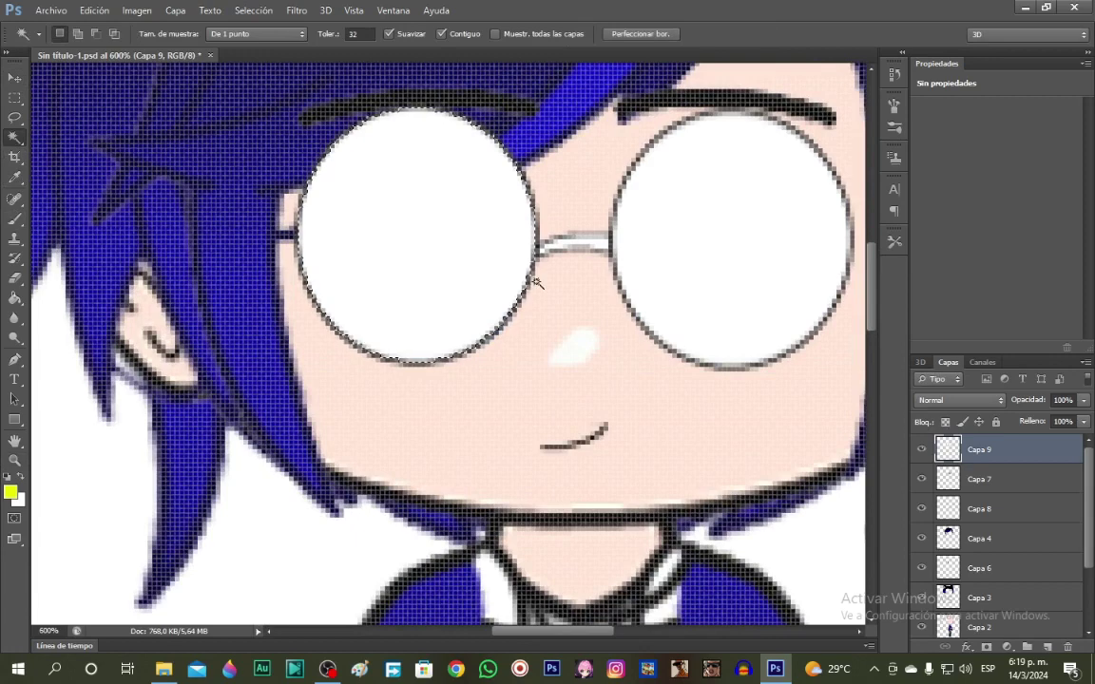
# Delete the white fill inside both lenses of the glasses.
pyautogui.click(466, 256)
pyautogui.press('Delete')
pyautogui.click(632, 243)
pyautogui.press('Delete')
# Set the foreground colour to a light turquoise and fill both lenses with it.
pyautogui.click(15, 461)
pyautogui.rightClick(183, 317)
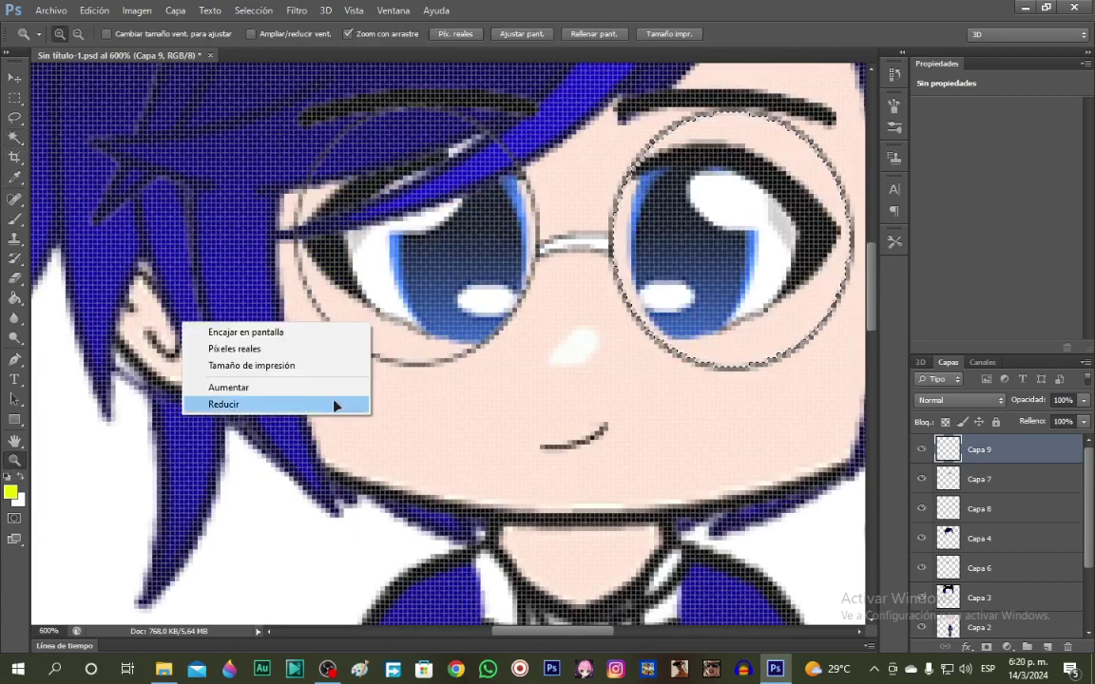
pyautogui.click(343, 403)
pyautogui.click(9, 492)
pyautogui.click(525, 231)
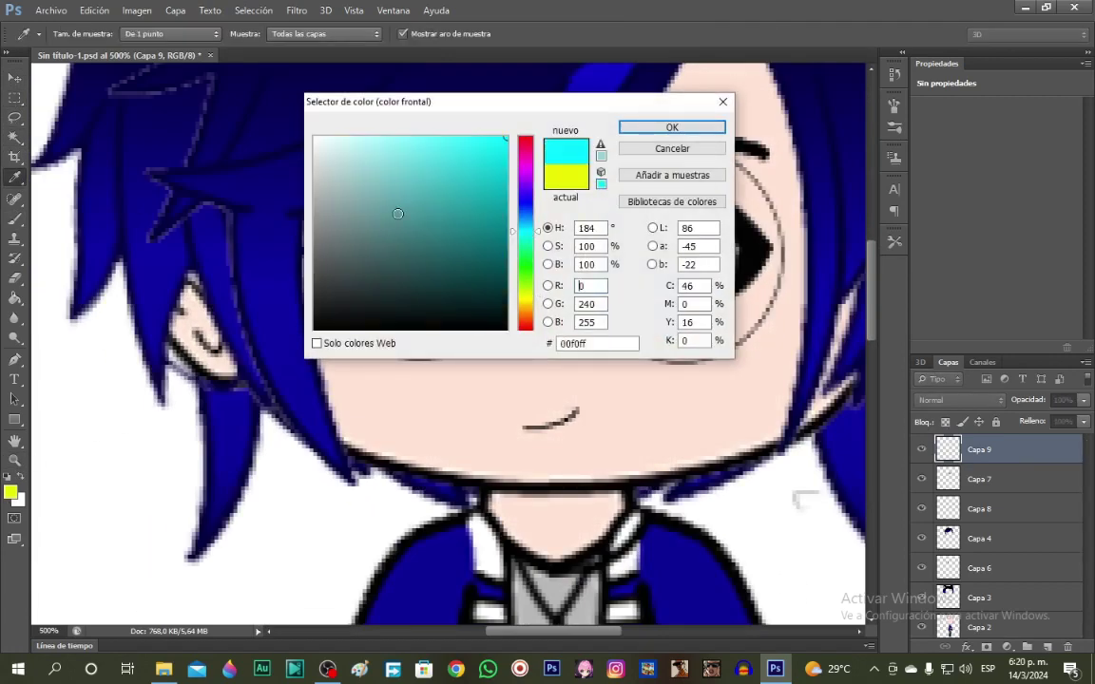
pyautogui.click(402, 166)
pyautogui.click(634, 130)
pyautogui.click(16, 298)
pyautogui.click(386, 321)
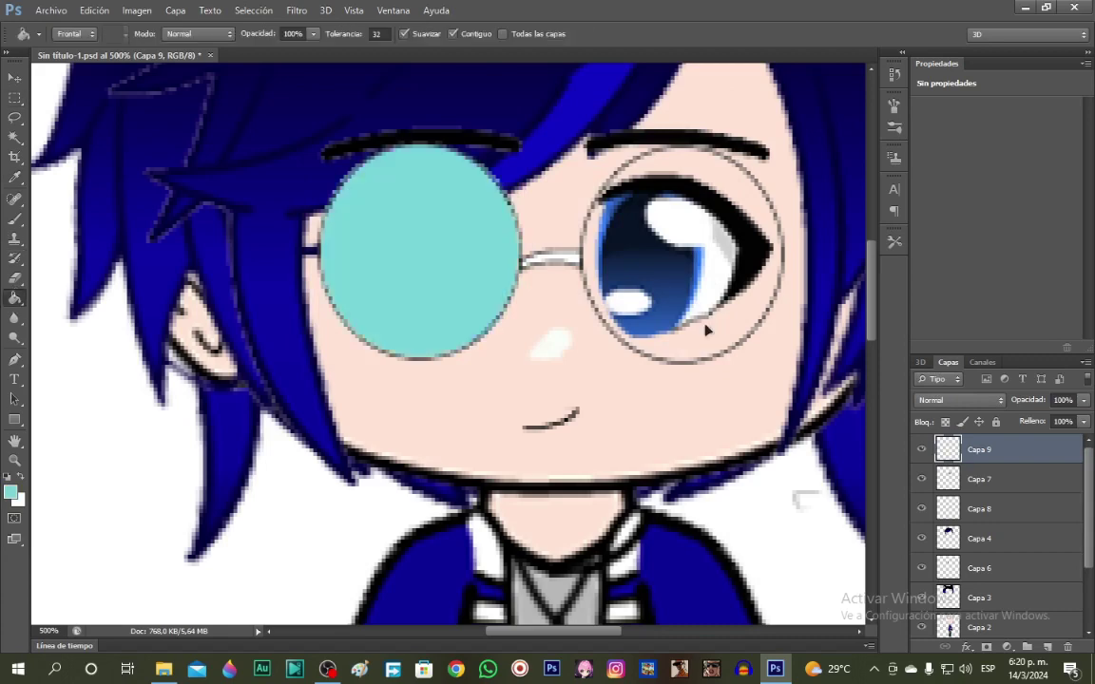
pyautogui.click(635, 297)
# Choose a paler greyish turquoise as the foreground colour and fill both lenses with it.
pyautogui.click(10, 491)
pyautogui.click(672, 128)
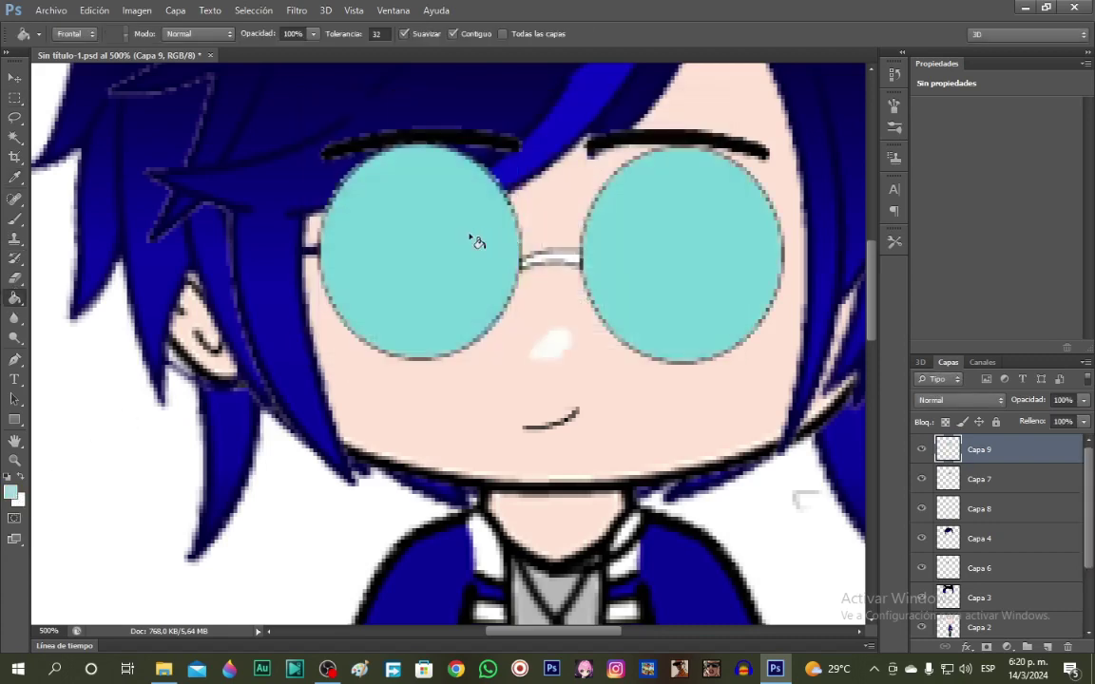
pyautogui.click(476, 236)
pyautogui.click(656, 266)
# Set the opacity of the glasses layer Capa 9 to 44% and give the layer a violet label.
pyautogui.press('z')
pyautogui.rightClick(373, 356)
pyautogui.click(452, 452)
pyautogui.rightClick(543, 336)
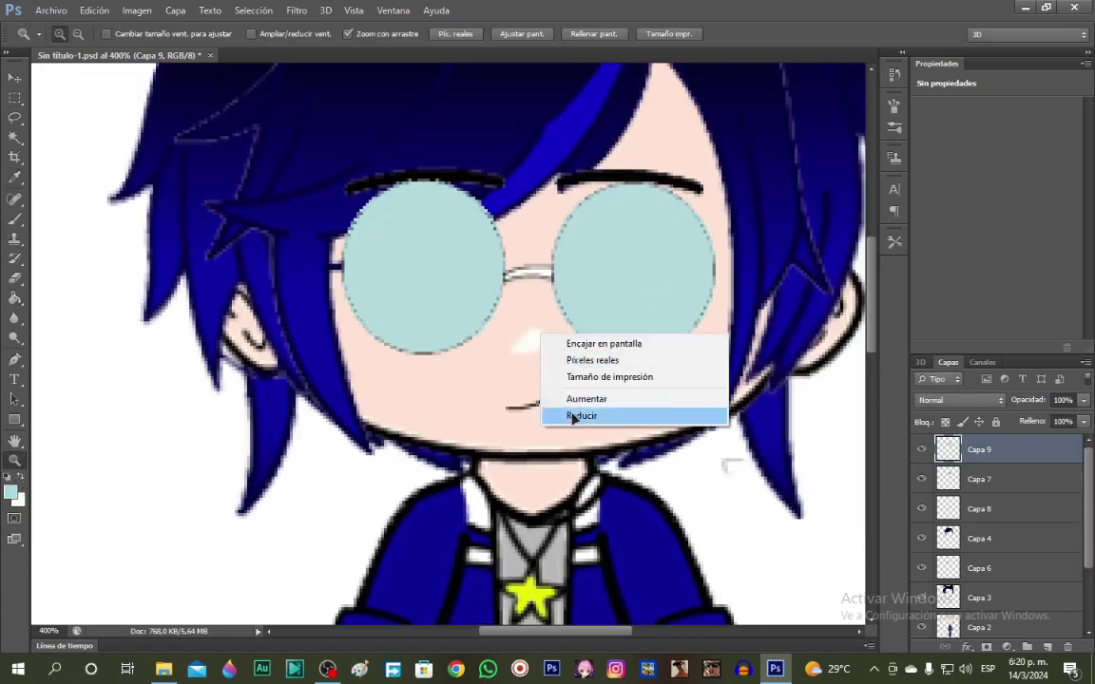
pyautogui.click(572, 420)
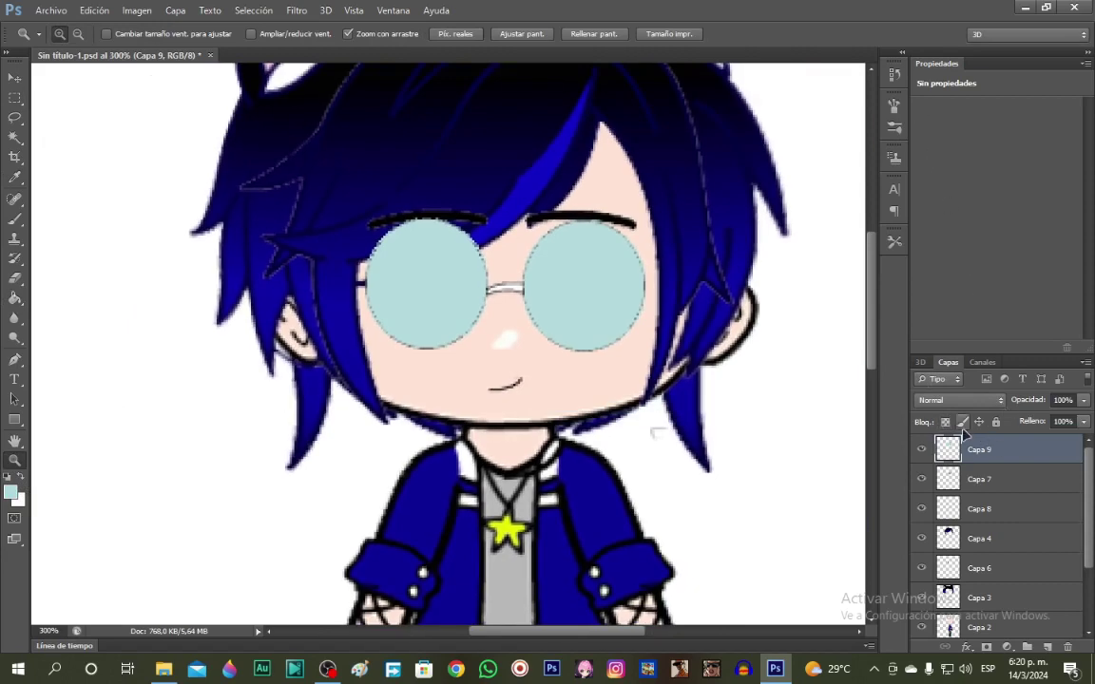
pyautogui.rightClick(989, 449)
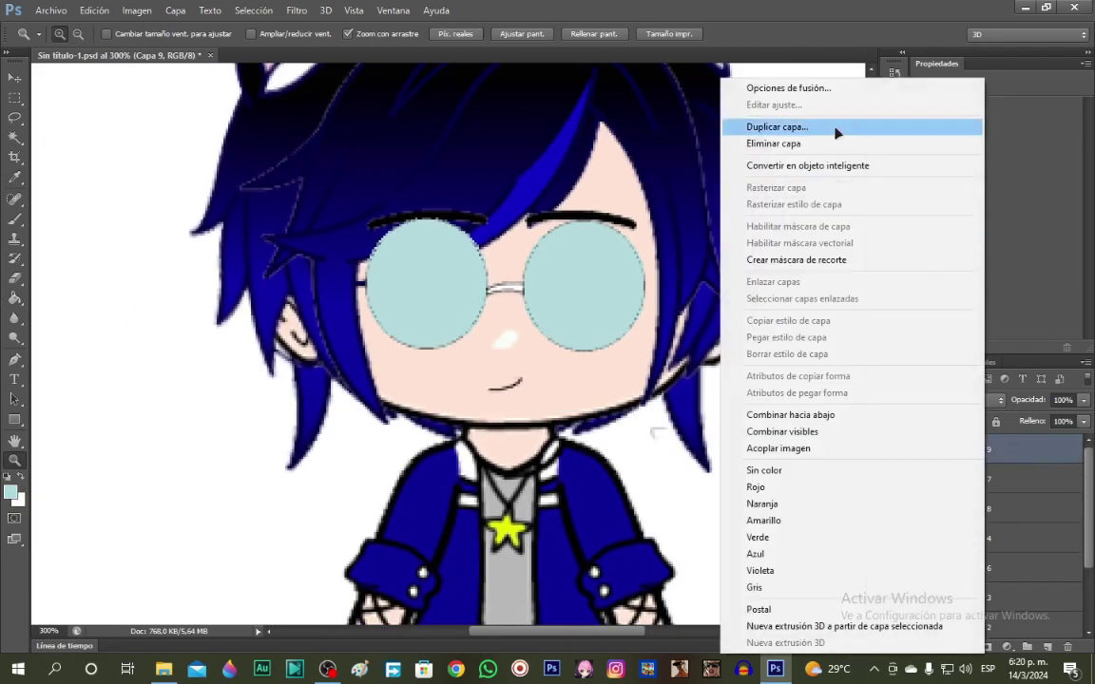
pyautogui.click(1006, 223)
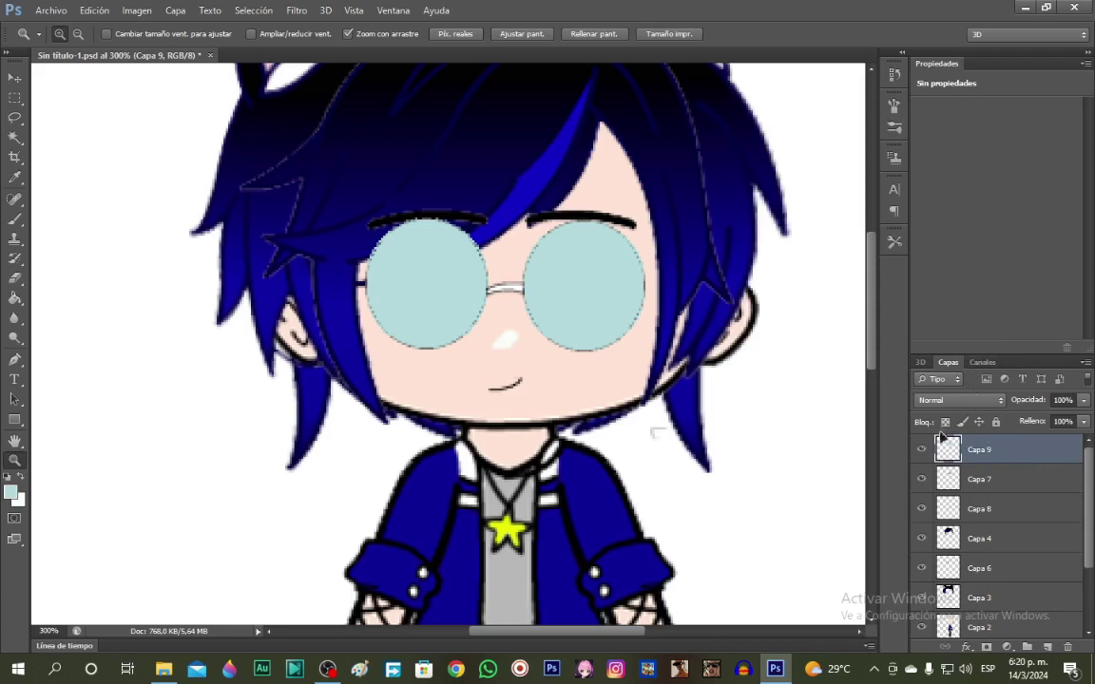
pyautogui.click(1083, 400)
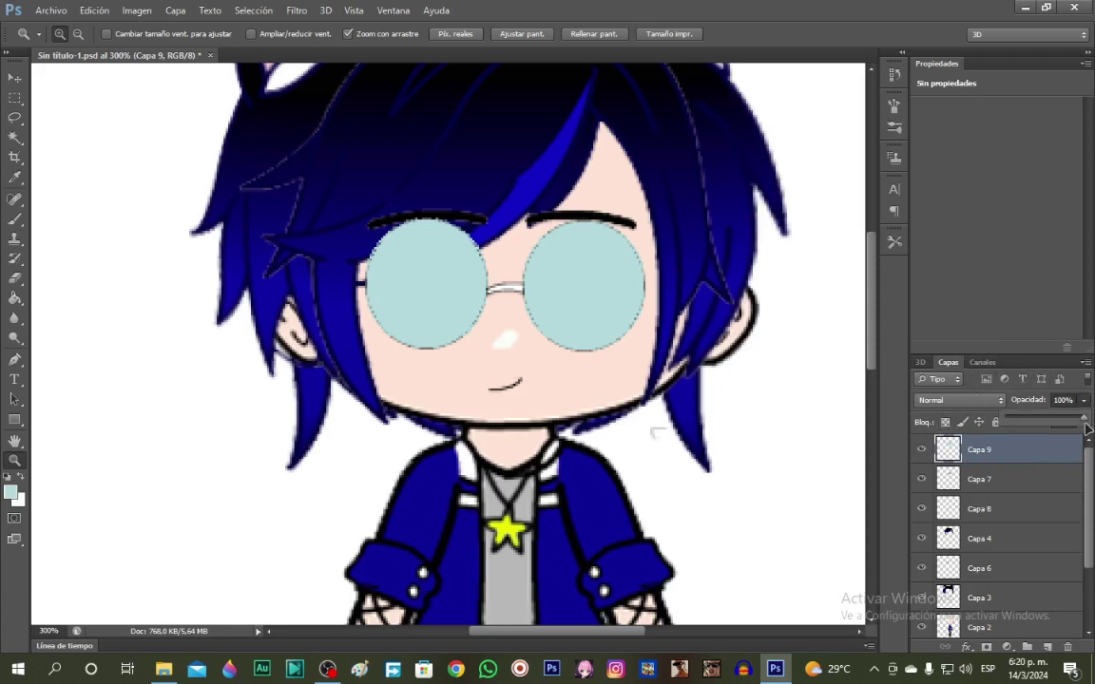
pyautogui.moveTo(1084, 419); pyautogui.dragTo(1043, 424)
pyautogui.rightClick(951, 451)
pyautogui.click(846, 418)
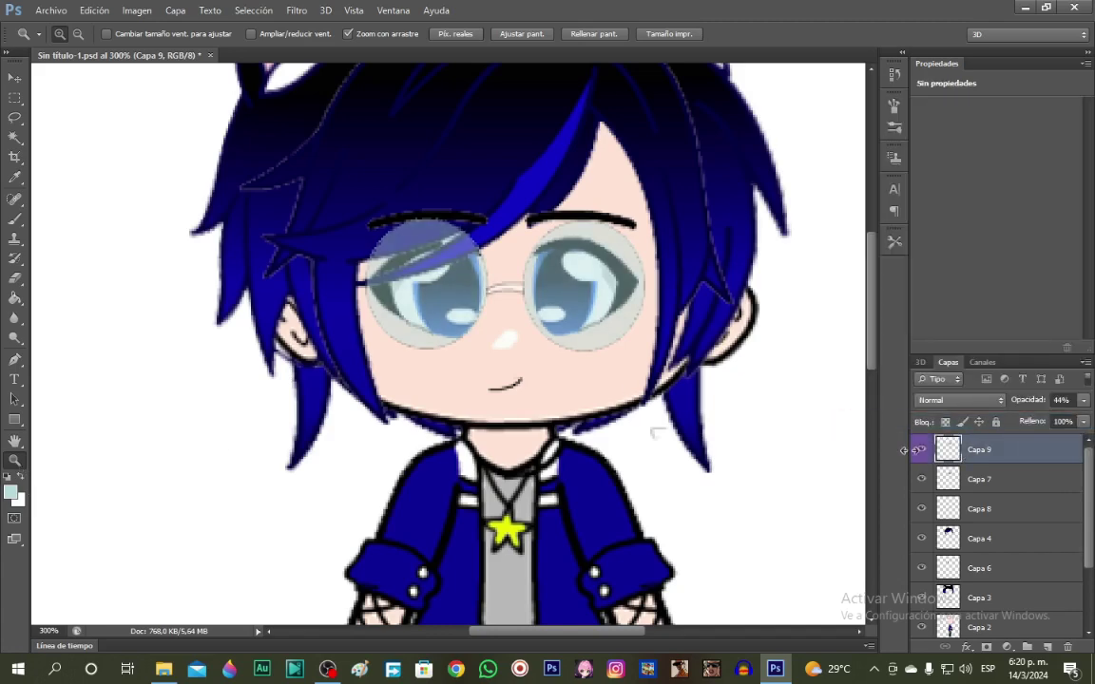
# Duplicate Capa 9 and delete both lens fills on the copy so it holds only the frame.
pyautogui.rightClick(941, 451)
pyautogui.click(757, 122)
pyautogui.click(656, 203)
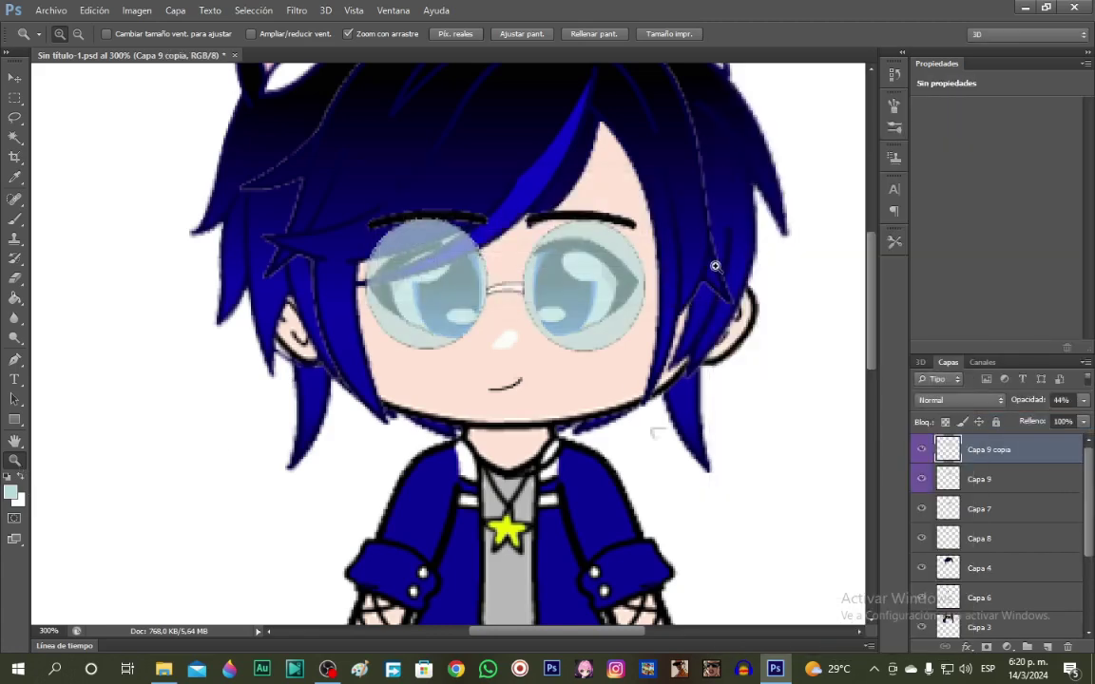
pyautogui.click(15, 137)
pyautogui.click(423, 290)
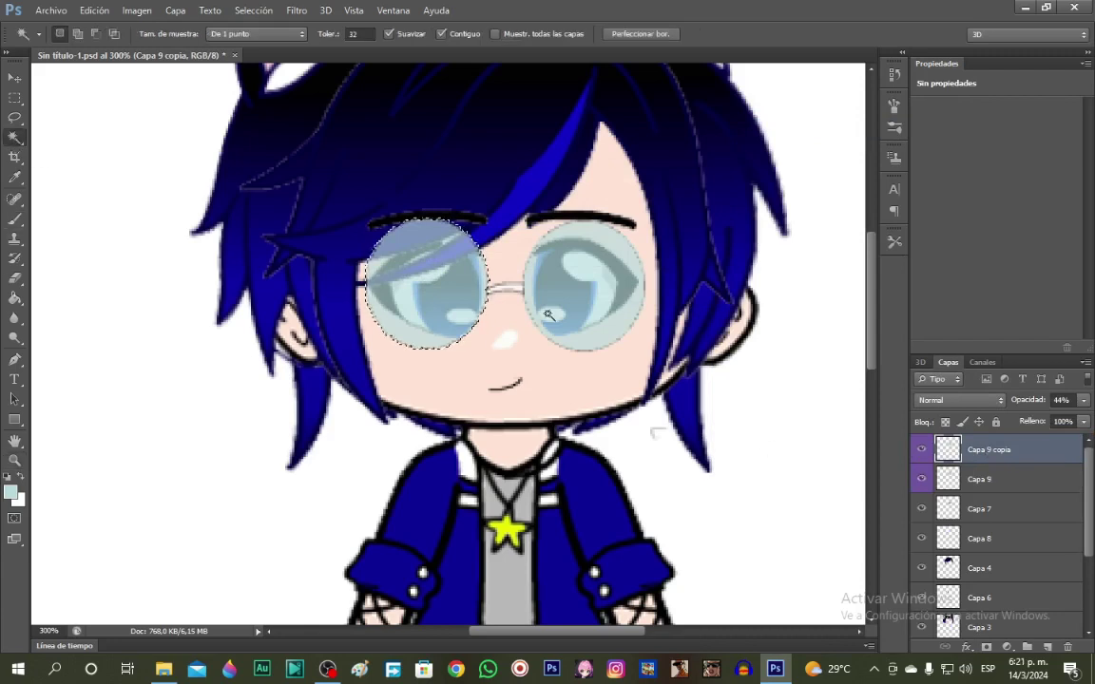
pyautogui.click(581, 312)
pyautogui.press('Delete')
# Raise the opacity of Capa 9 copia to 100% and clear the lens selection.
pyautogui.click(16, 99)
pyautogui.click(1083, 400)
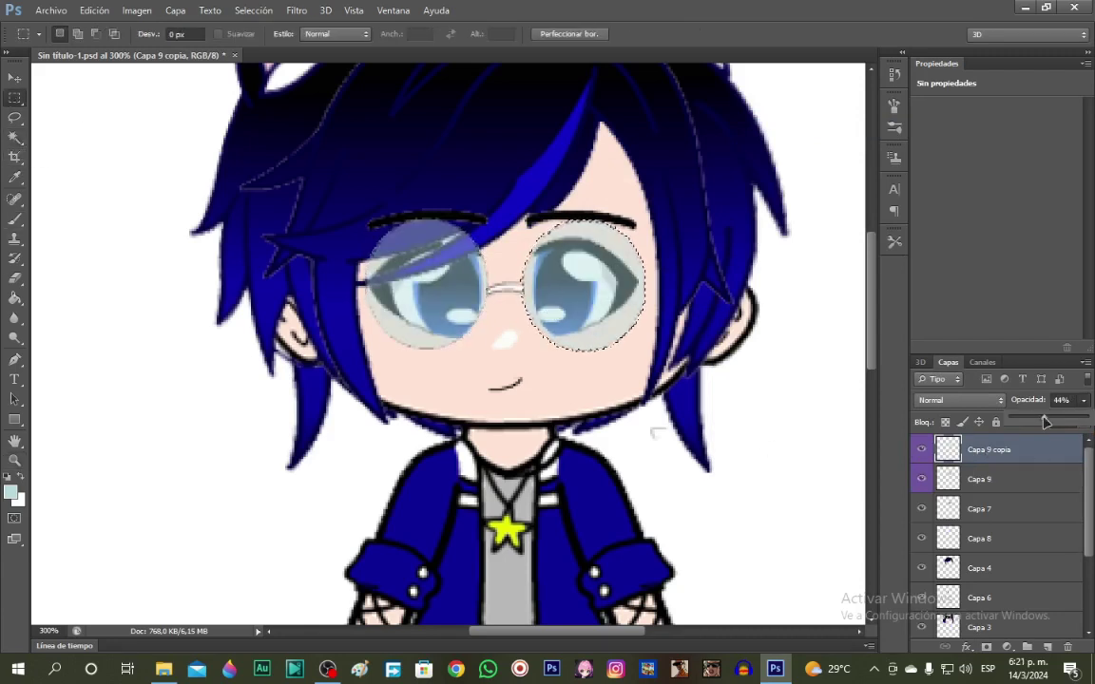
pyautogui.moveTo(1045, 423); pyautogui.dragTo(1080, 456)
pyautogui.click(811, 275)
# Duplicate the frame layer Capa 9 copia to darken the outline and view the whole character.
pyautogui.rightClick(951, 451)
pyautogui.click(758, 122)
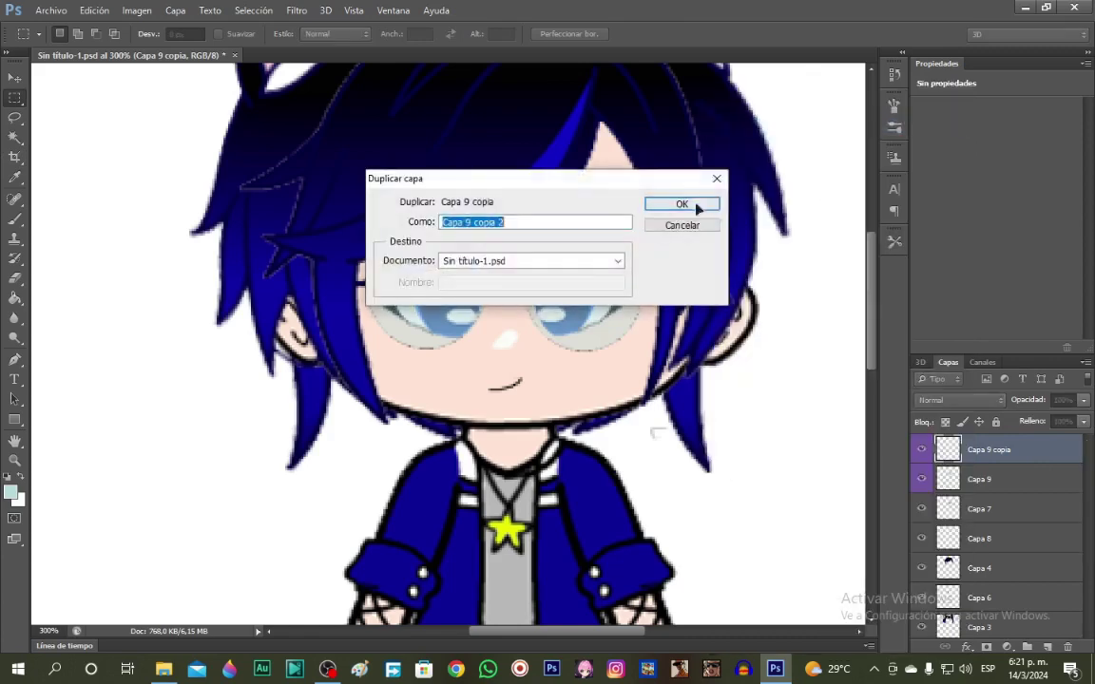
pyautogui.click(697, 206)
pyautogui.scroll(-1, 614, 446)
pyautogui.click(15, 460)
pyautogui.rightClick(359, 263)
pyautogui.click(427, 345)
pyautogui.rightClick(469, 277)
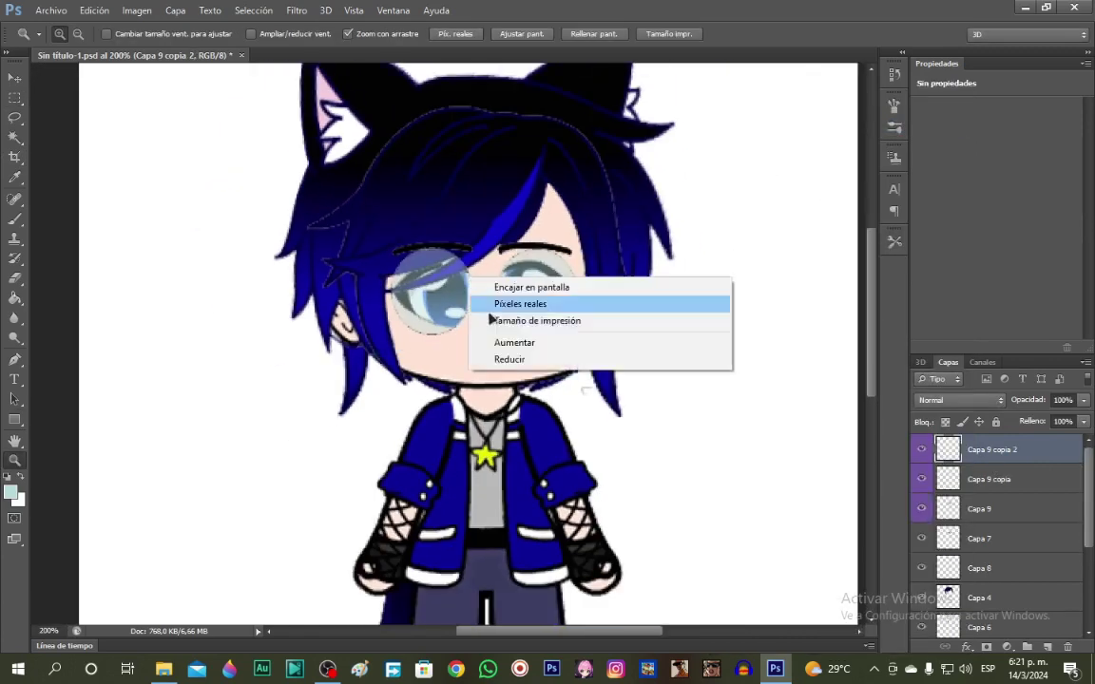
pyautogui.click(551, 358)
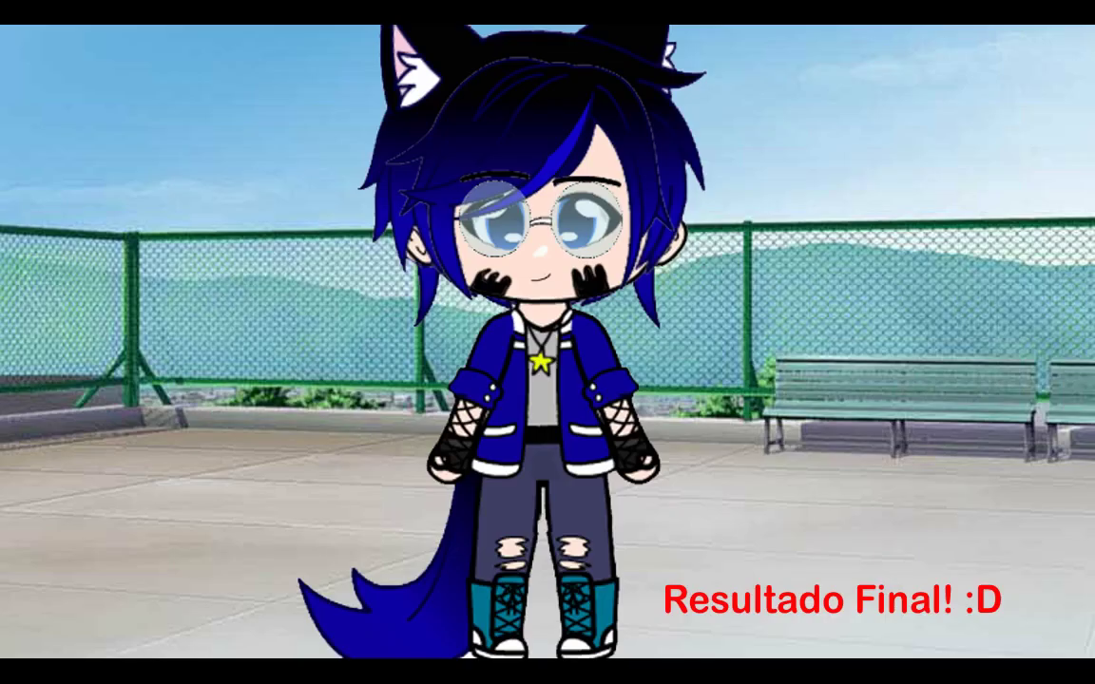